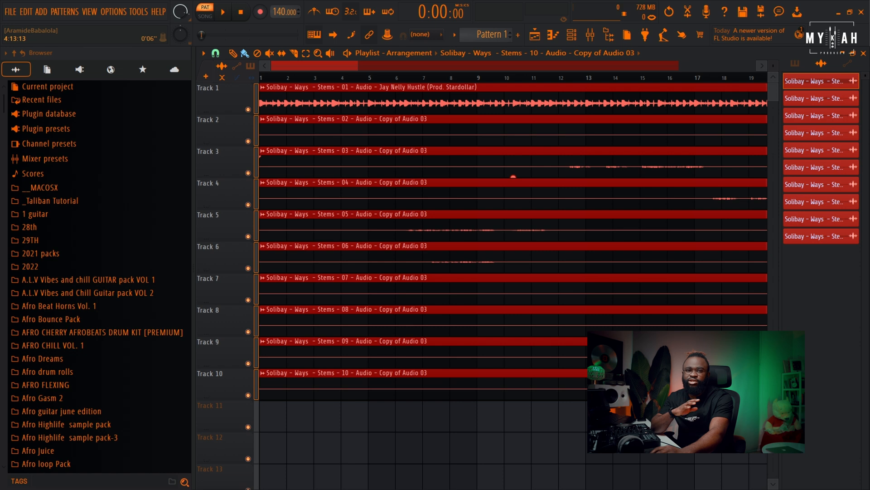
# Step: Detect the tempo of the Track 1 beat using the 100 to 200 range and apply the detected 105 BPM to the project
pyautogui.scroll(-5, 513, 176)
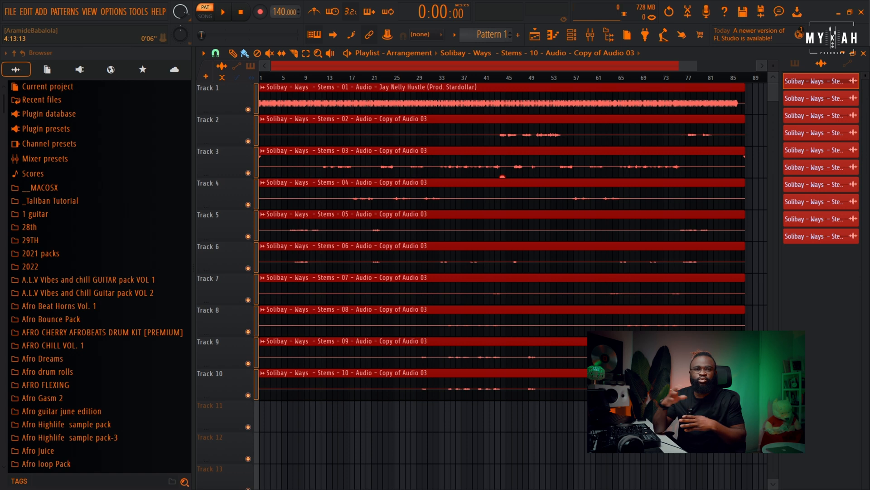
pyautogui.moveTo(774, 65)
pyautogui.mouseDown()
pyautogui.moveTo(795, 64)
pyautogui.moveTo(773, 50)
pyautogui.mouseUp()
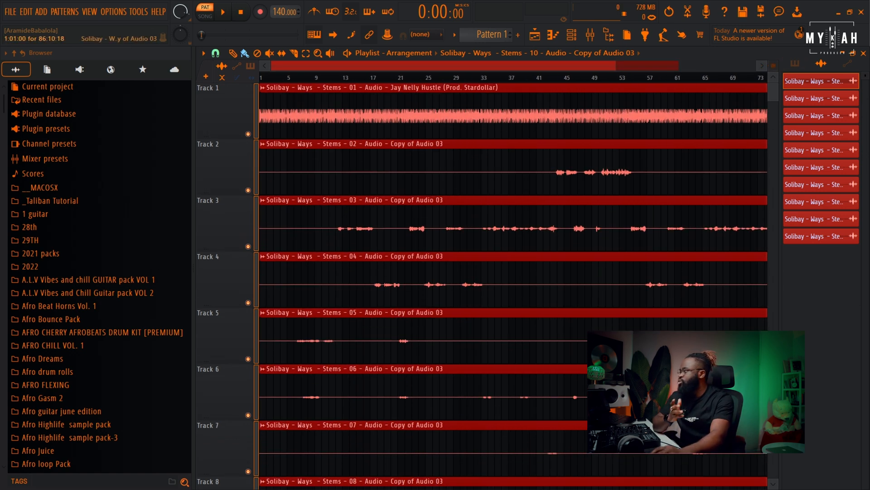
pyautogui.click(262, 87)
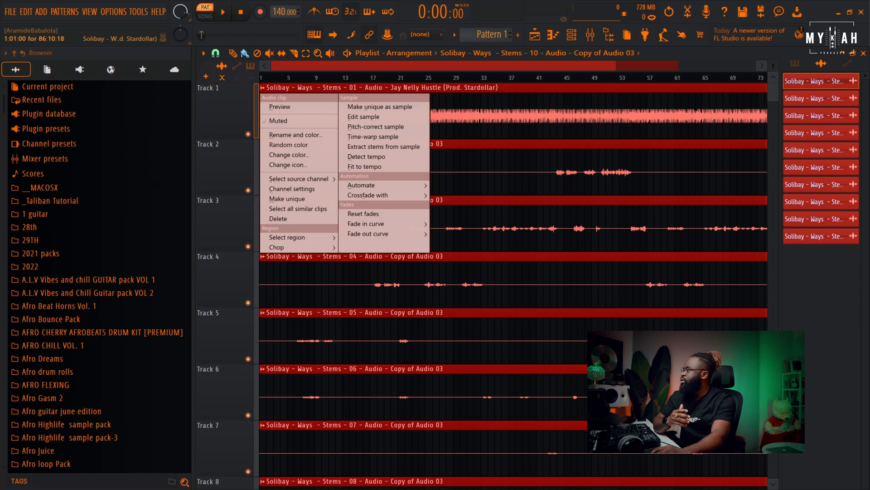
pyautogui.click(367, 156)
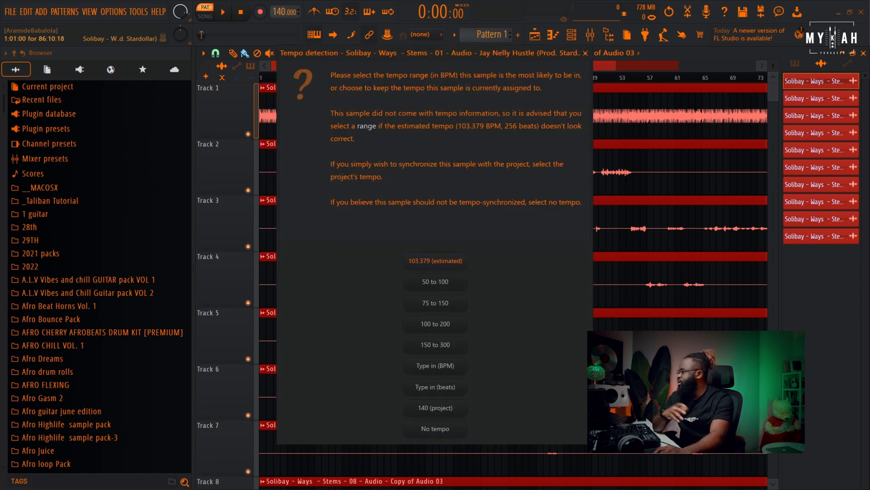
pyautogui.click(435, 323)
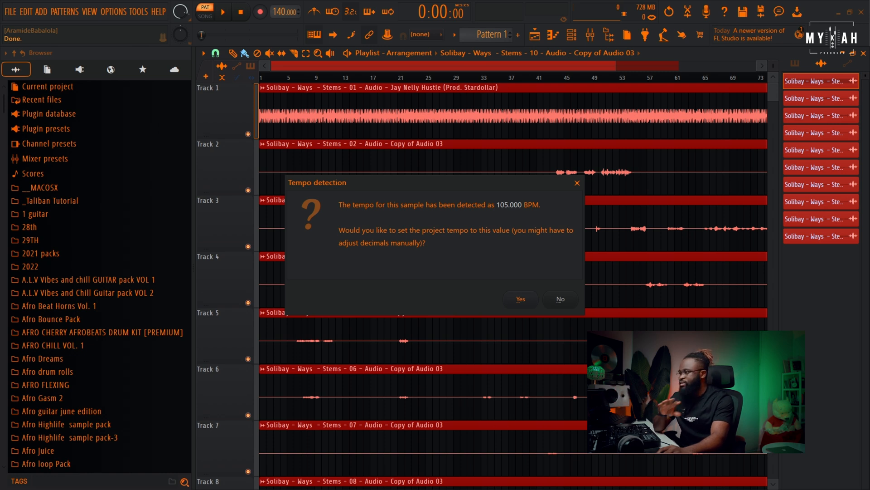
pyautogui.click(521, 299)
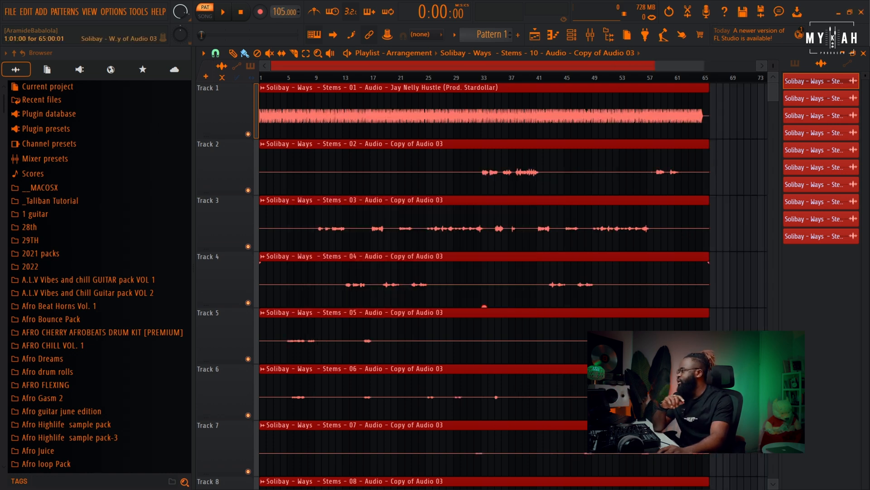
# Step: Play the whole arrangement in song mode from the start to hear the beat and vocal stems together
pyautogui.moveTo(773, 66); pyautogui.dragTo(774, 74)
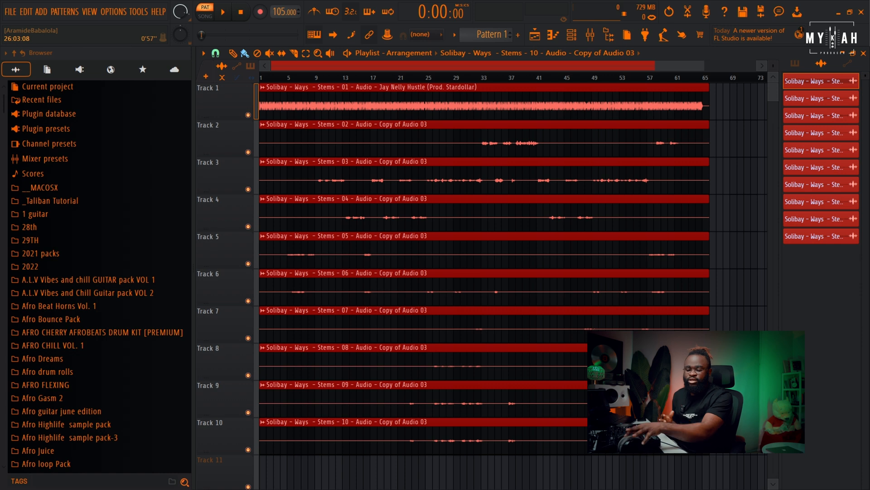
pyautogui.press('space')
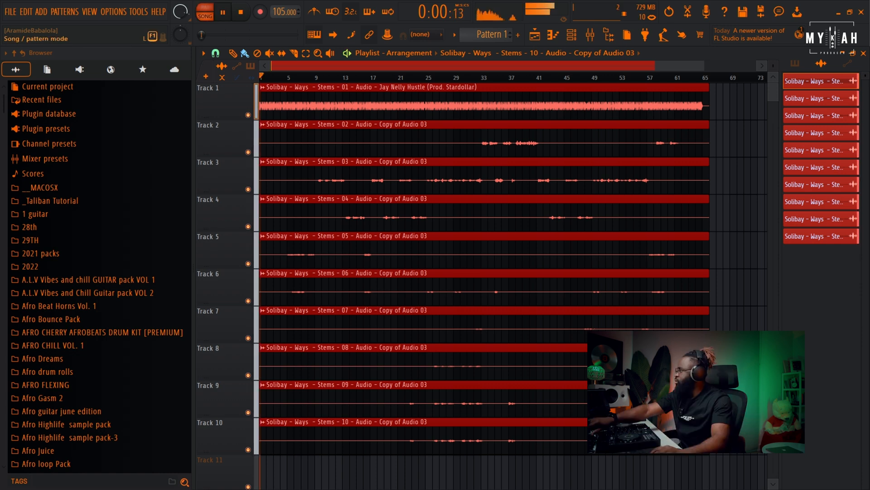
pyautogui.press('l')
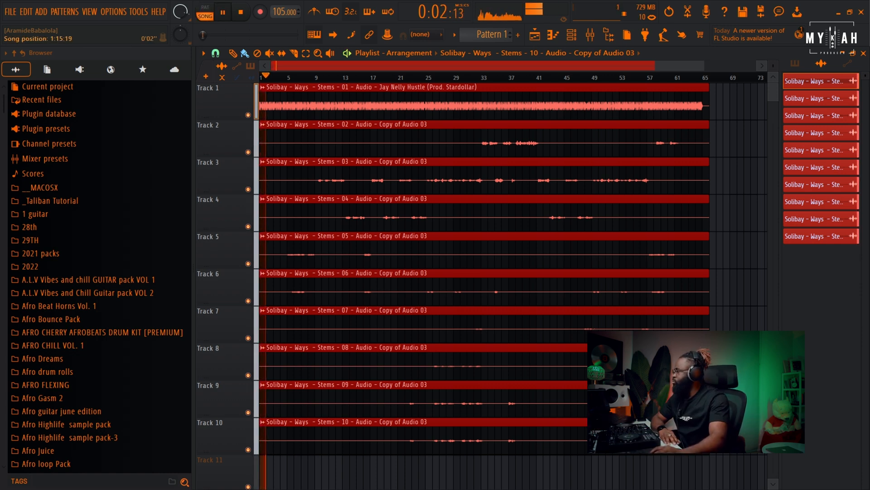
pyautogui.moveTo(773, 66); pyautogui.dragTo(774, 63)
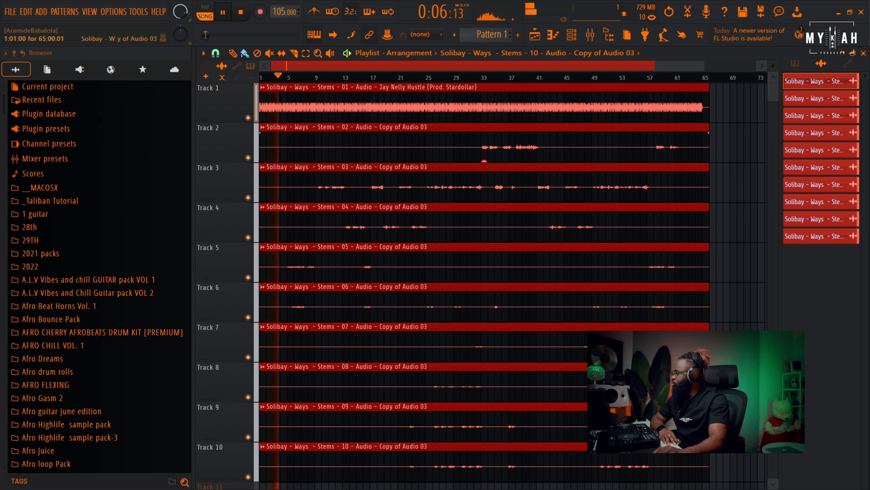
pyautogui.moveTo(704, 66); pyautogui.dragTo(591, 66)
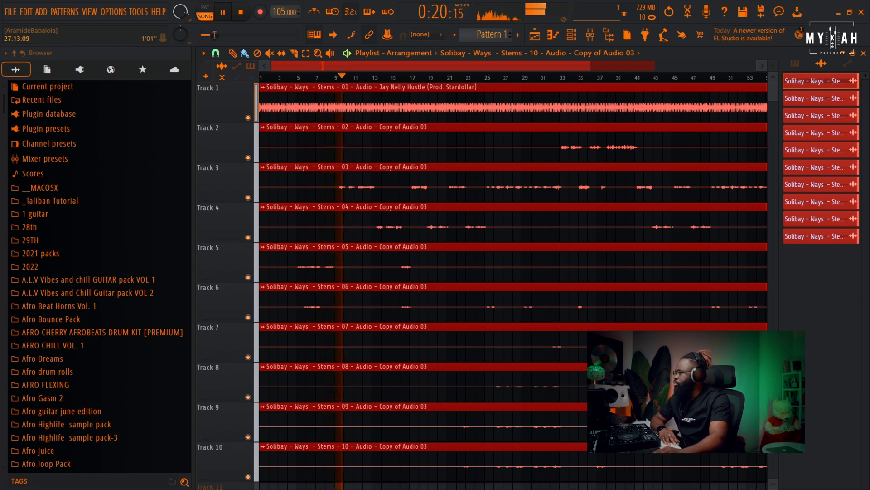
pyautogui.scroll(-1, 513, 281)
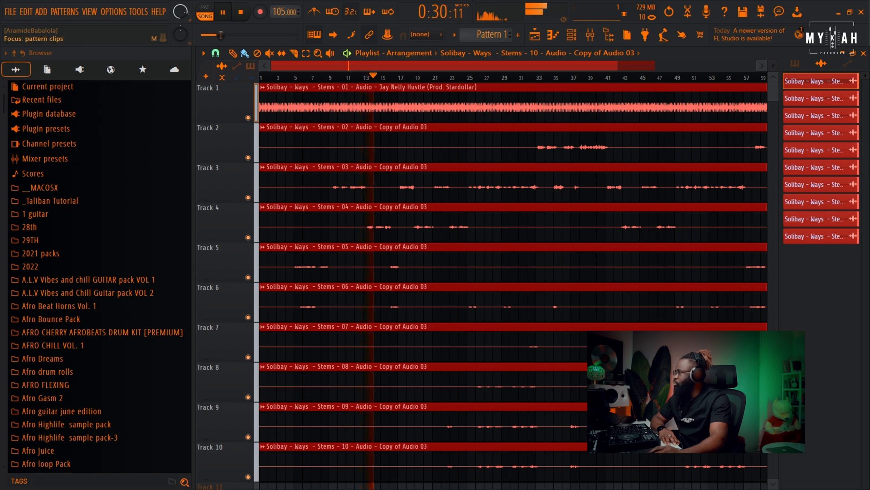
pyautogui.press('space')
# Step: Trim the silence from the start of the Track 3 vocal clip so it begins just after bar 9
pyautogui.moveTo(774, 66); pyautogui.dragTo(773, 55)
pyautogui.scroll(-3, 635, 309)
pyautogui.scroll(3, 512, 281)
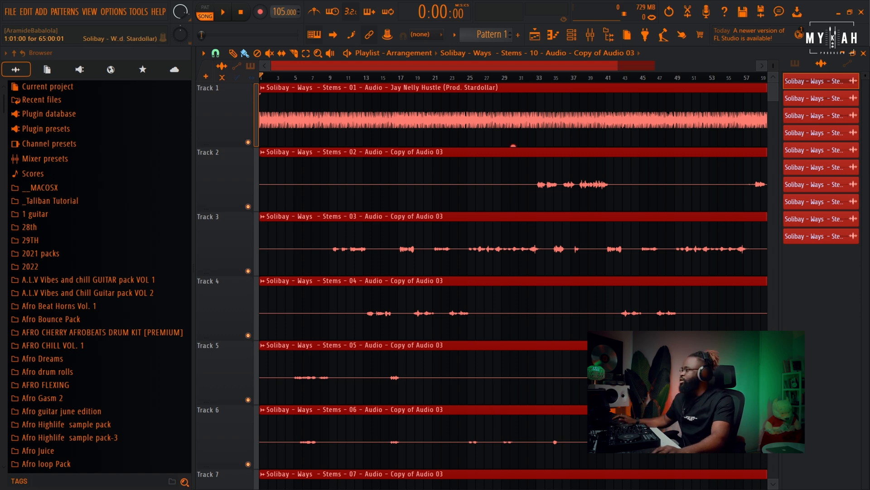
pyautogui.scroll(3, 513, 145)
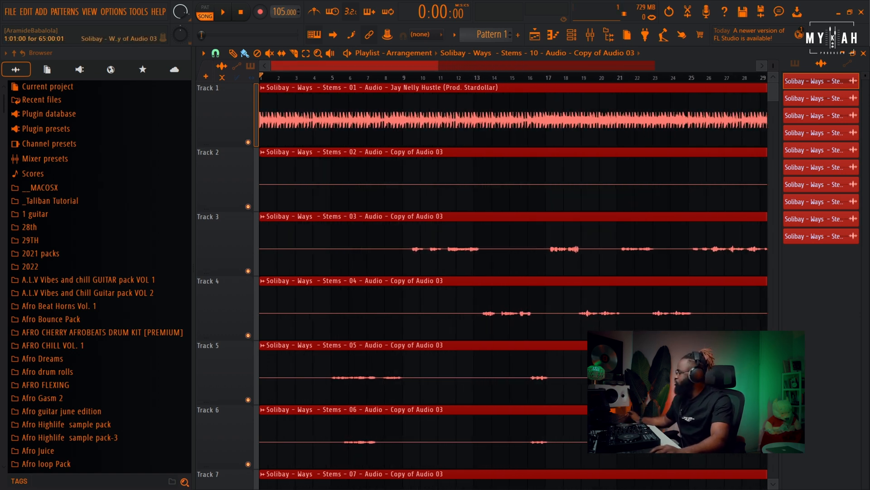
pyautogui.moveTo(261, 245); pyautogui.dragTo(411, 245)
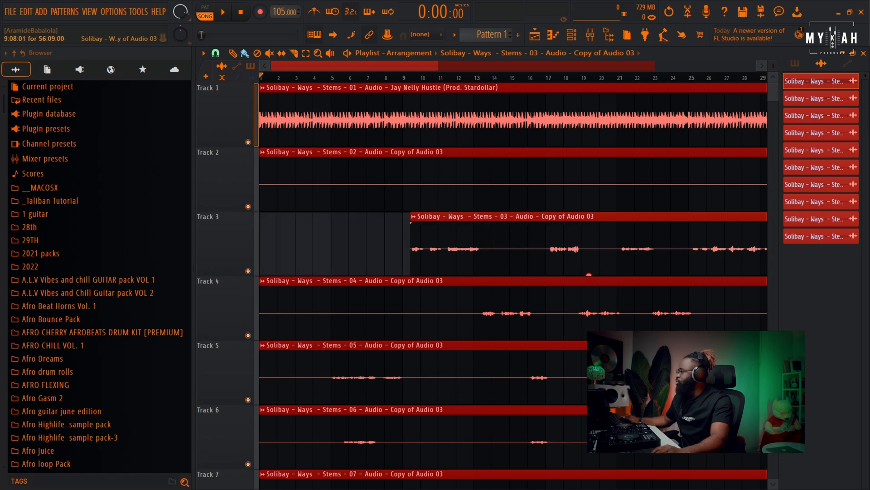
# Step: Solo Track 3 and place the playhead at the start of its trimmed vocal clip
pyautogui.keyDown('ctrl'); pyautogui.click(248, 271); pyautogui.keyUp('ctrl')
pyautogui.click(421, 77)
pyautogui.scroll(4, 421, 77)
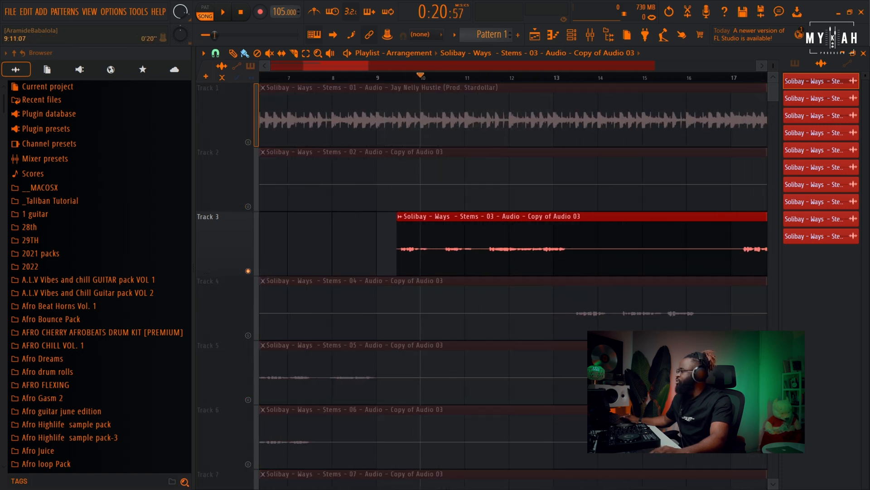
pyautogui.click(397, 77)
pyautogui.scroll(3, 423, 77)
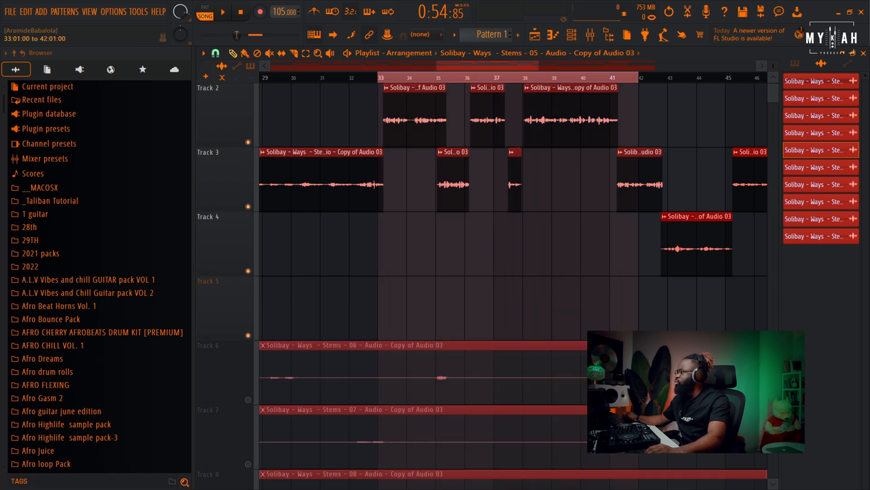
# Step: Play the selected section from bar 33 with the beat and shorten the first Track 3 clip to end at bar 33
pyautogui.scroll(1, 512, 204)
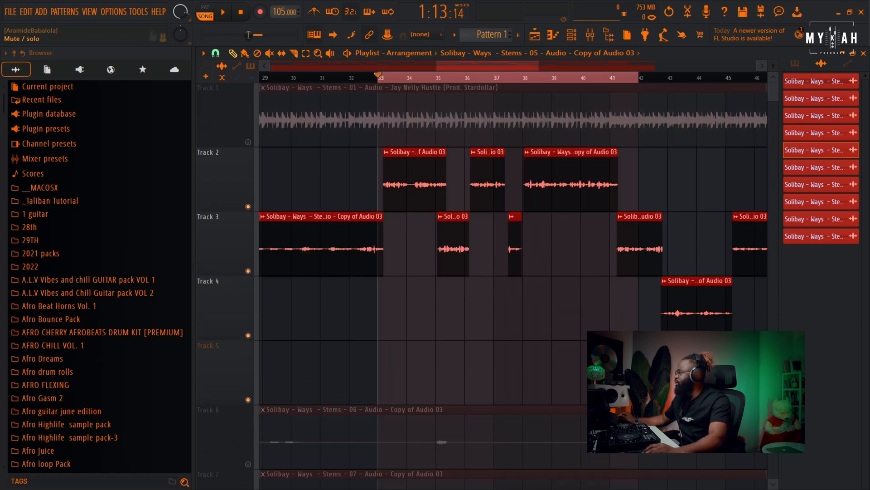
pyautogui.press('space')
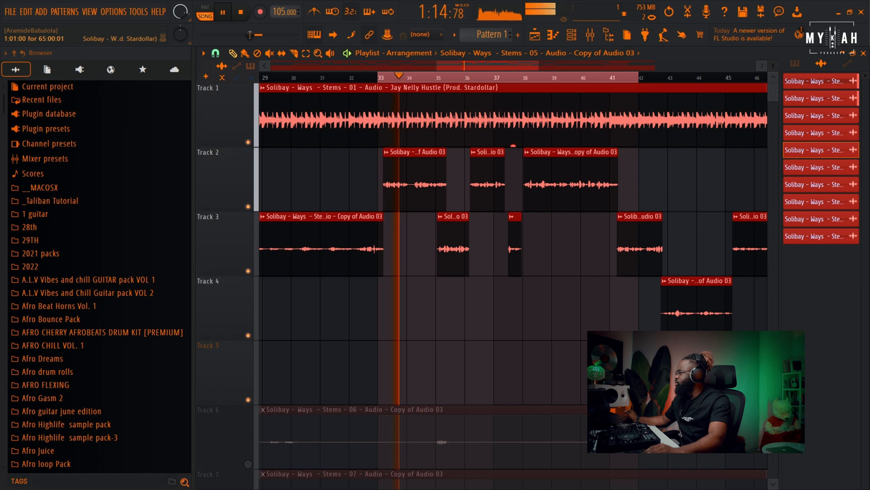
pyautogui.scroll(2, 410, 245)
pyautogui.scroll(3, 408, 182)
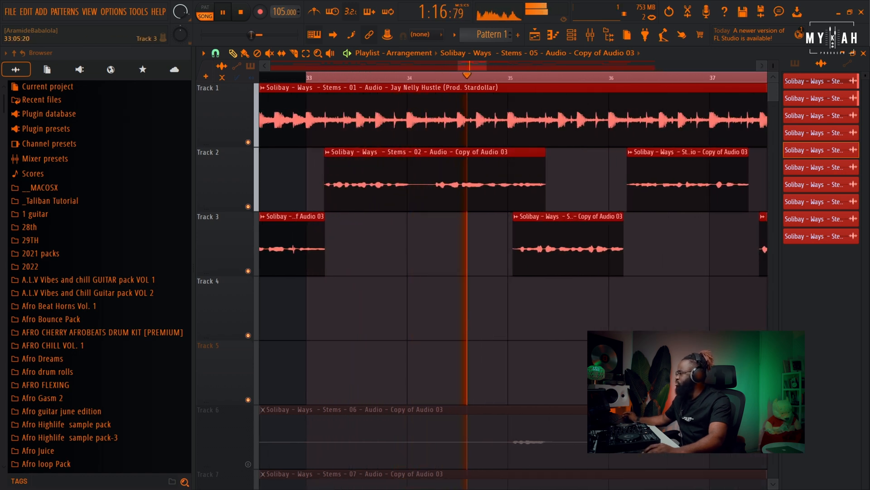
pyautogui.moveTo(324, 244); pyautogui.dragTo(306, 244)
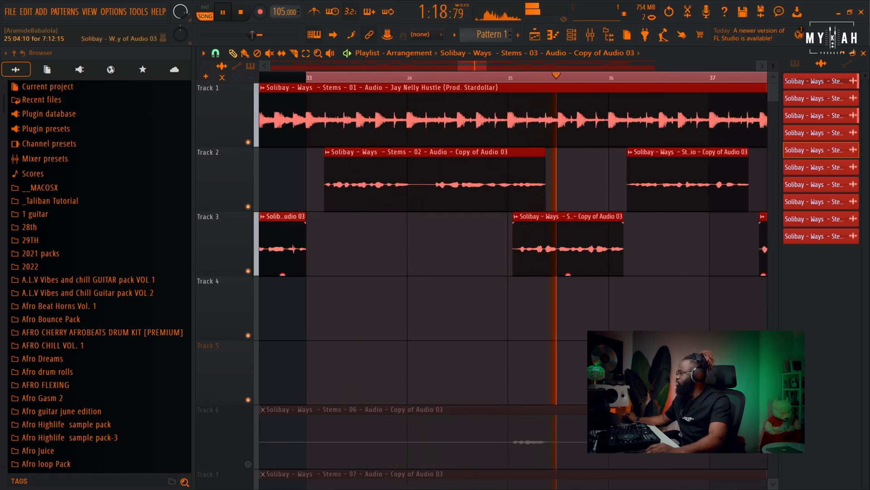
pyautogui.scroll(-4, 457, 244)
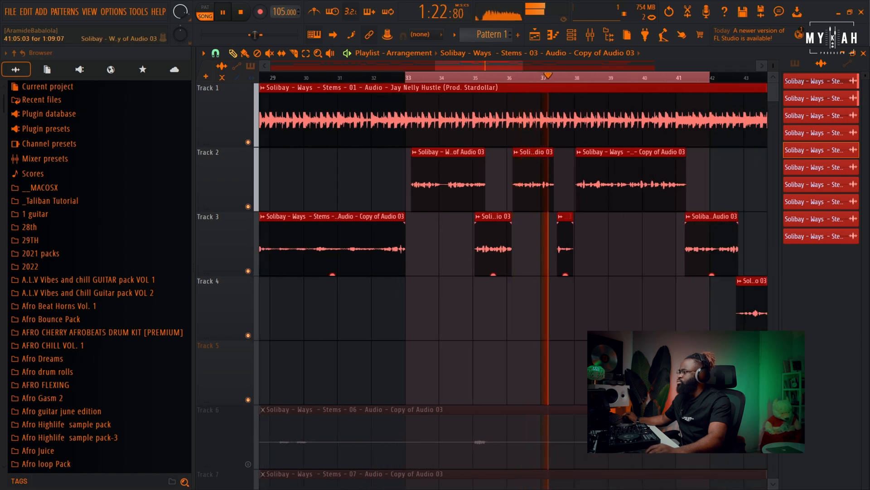
pyautogui.press('space')
# Step: Load Auto-Tune_Evo_VST into the first effect slot of the lead vox mixer track and bypass it
pyautogui.press('F9')
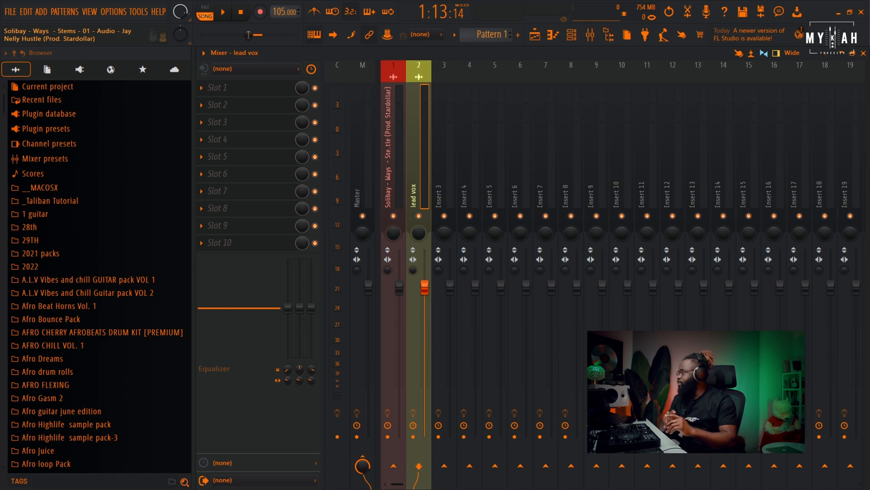
pyautogui.click(218, 88)
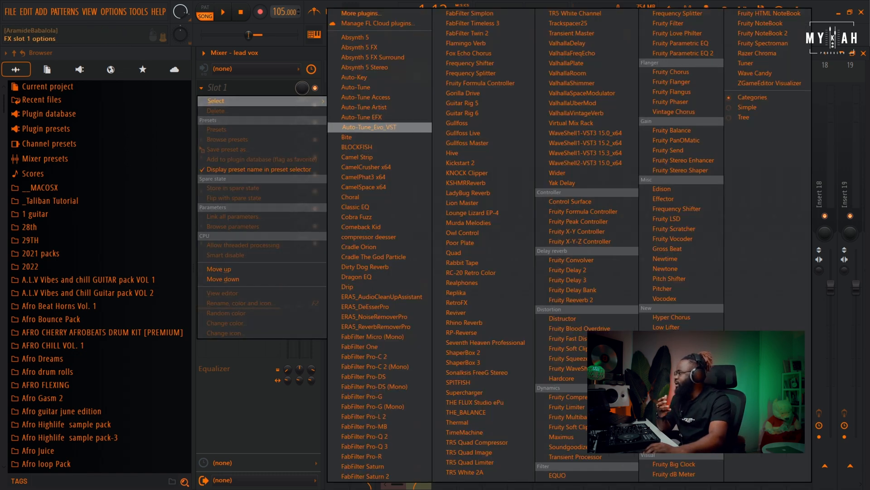
pyautogui.click(369, 127)
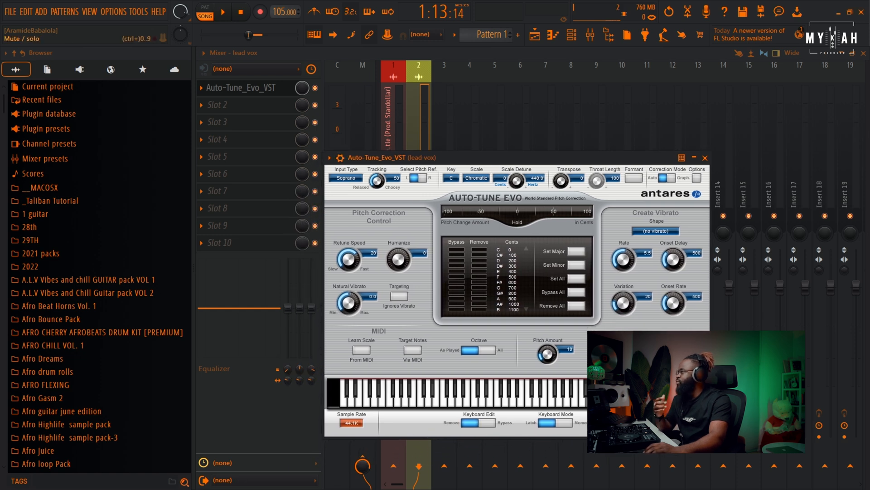
pyautogui.click(315, 87)
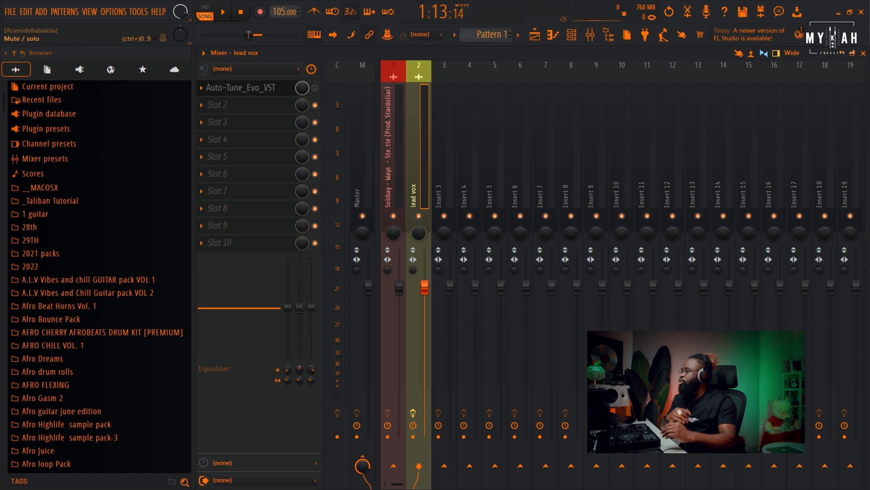
# Step: Bring up FL Keys beside the channel rack and play the section from bar 33 to find the song's key
pyautogui.click(535, 34)
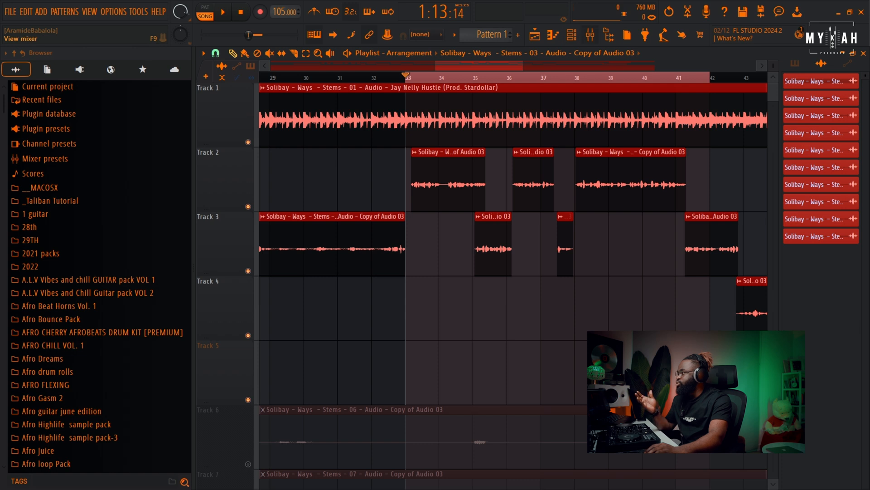
pyautogui.click(590, 35)
pyautogui.click(571, 35)
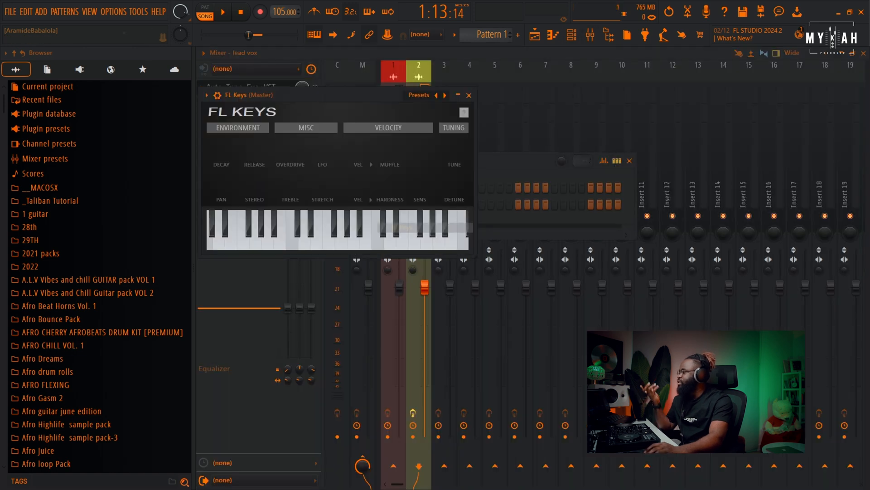
pyautogui.moveTo(326, 95); pyautogui.dragTo(598, 122)
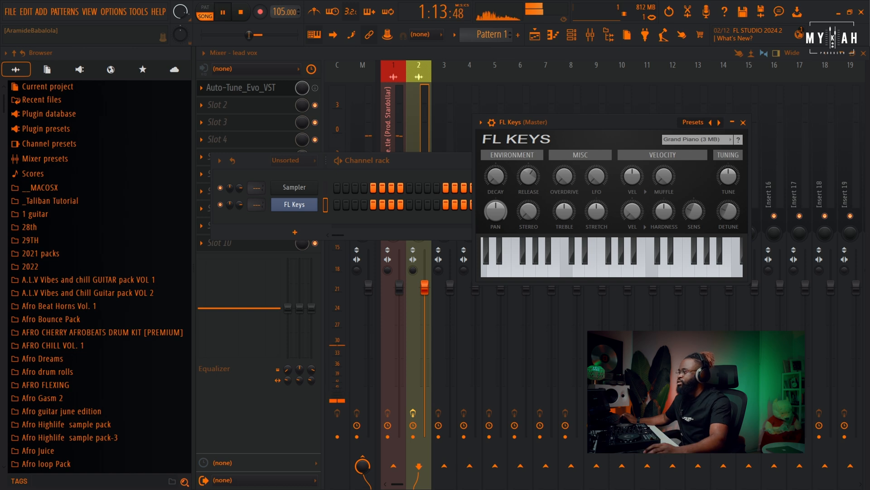
pyautogui.press('space')
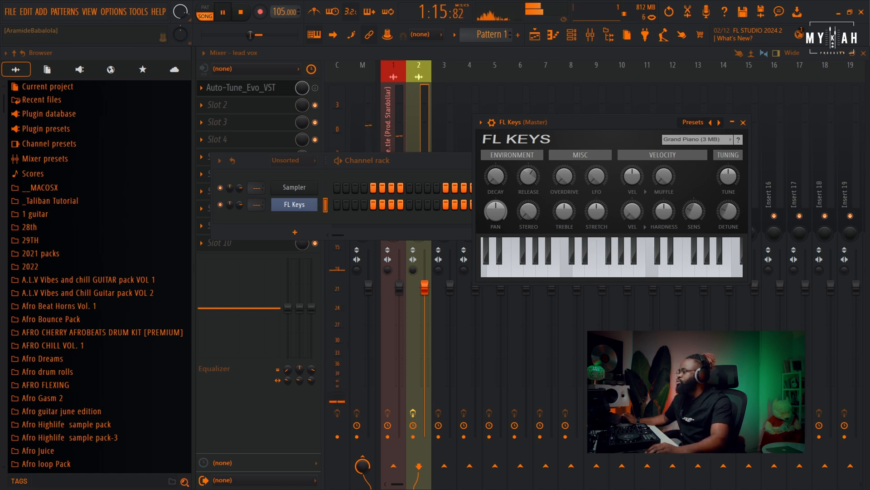
pyautogui.press('space')
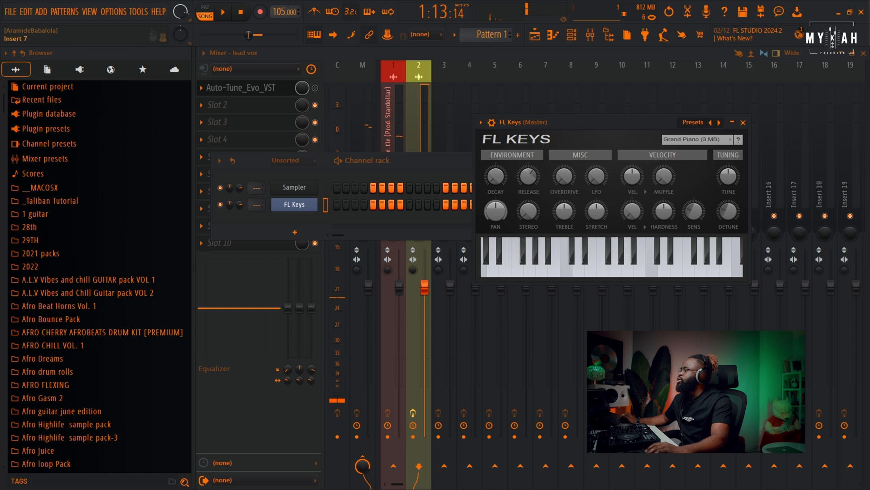
# Step: Re-enable Auto-Tune_Evo_VST on the lead vox track and set its key to F# and its scale to Major
pyautogui.press('F9')
pyautogui.click(315, 88)
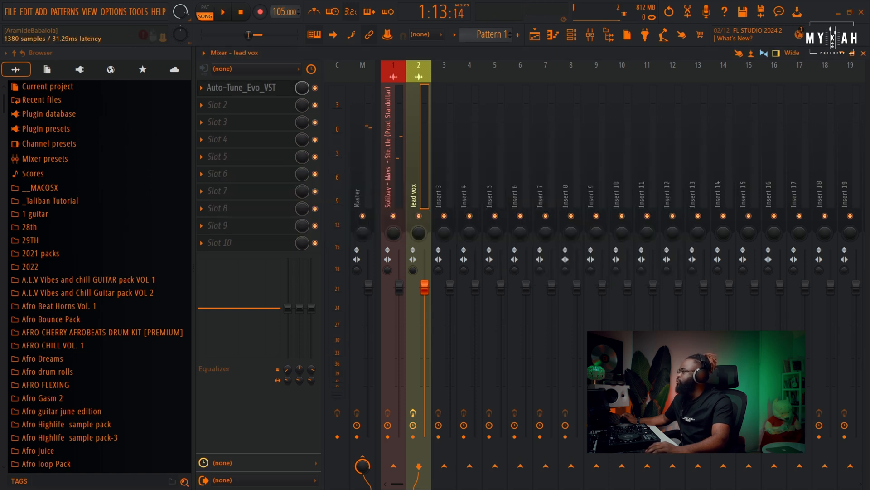
pyautogui.click(250, 88)
pyautogui.moveTo(453, 157); pyautogui.dragTo(523, 133)
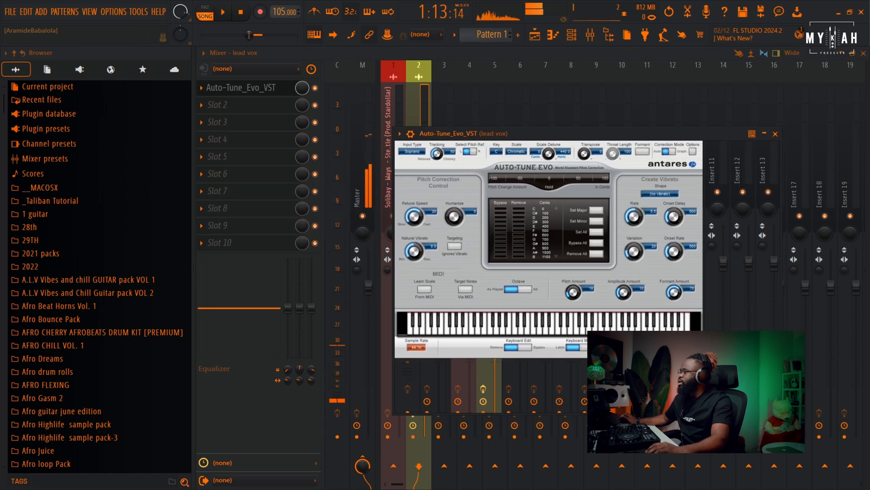
pyautogui.click(496, 151)
pyautogui.click(509, 217)
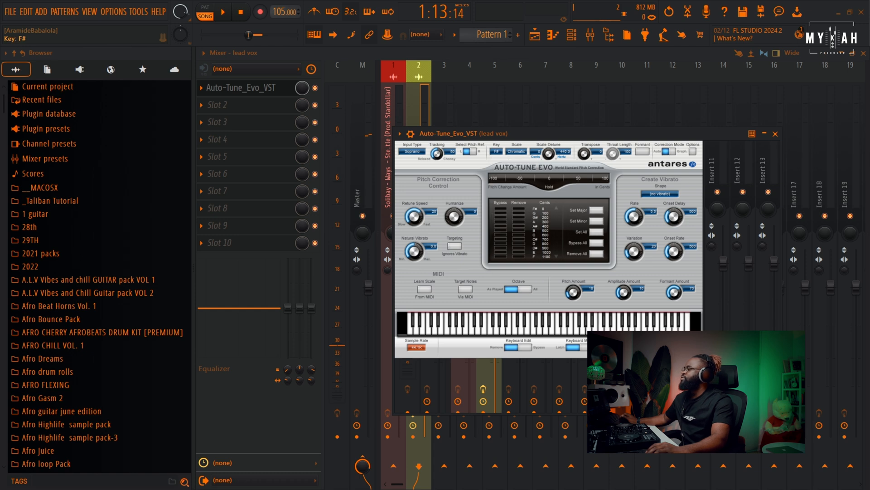
pyautogui.click(516, 151)
pyautogui.click(519, 160)
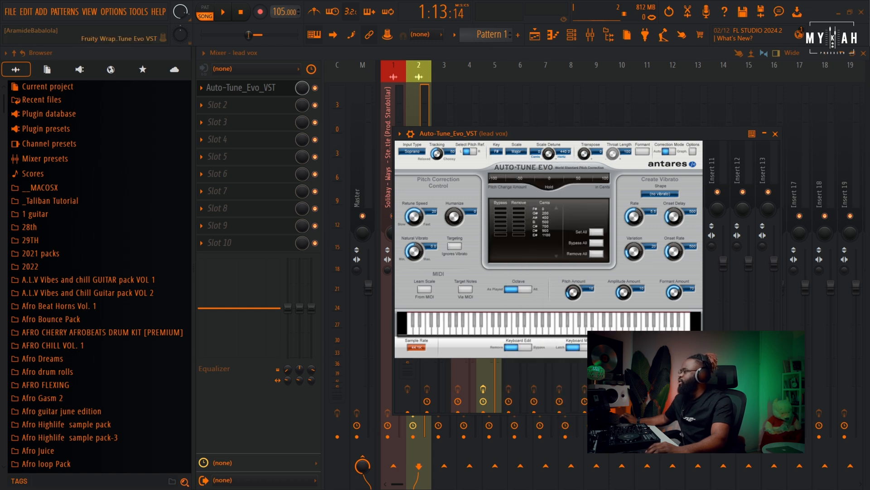
# Step: Set Auto-Tune's input type to Alto/Tenor and adjust its Retune Speed for the lead vox
pyautogui.moveTo(476, 134)
pyautogui.mouseDown()
pyautogui.moveTo(501, 130)
pyautogui.moveTo(473, 131)
pyautogui.mouseUp()
pyautogui.click(437, 148)
pyautogui.click(453, 167)
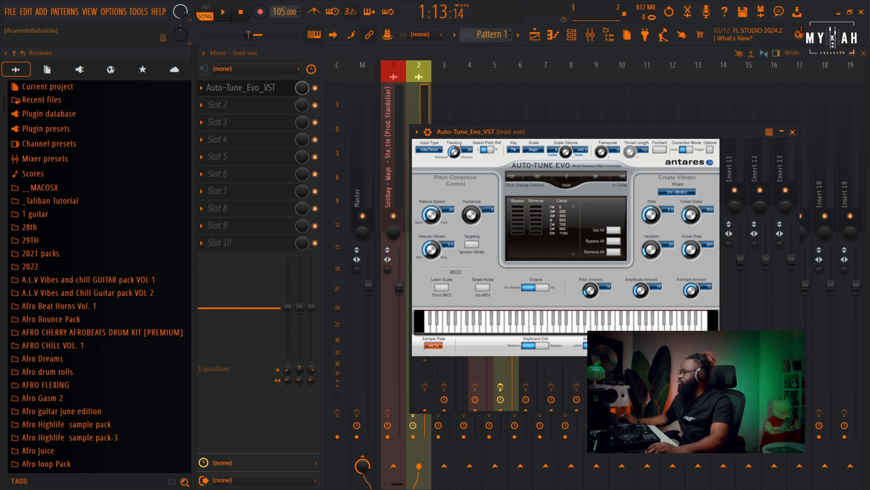
pyautogui.moveTo(431, 214); pyautogui.dragTo(432, 205)
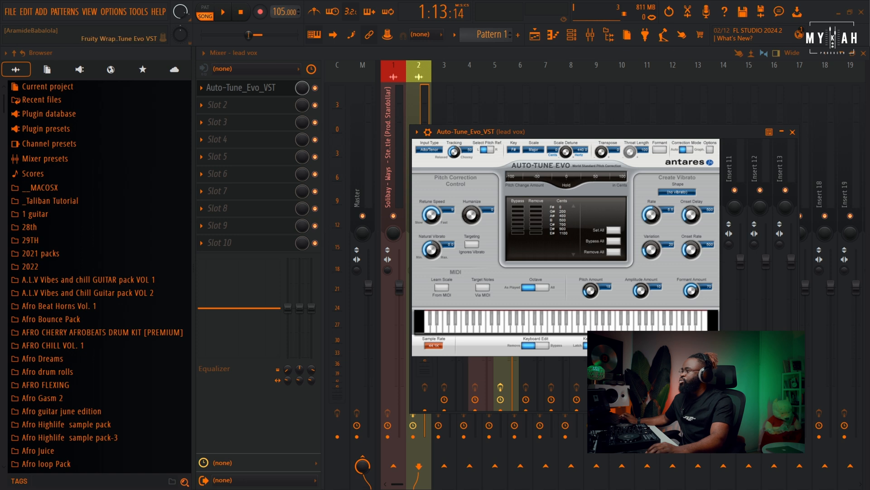
pyautogui.moveTo(467, 132); pyautogui.dragTo(481, 133)
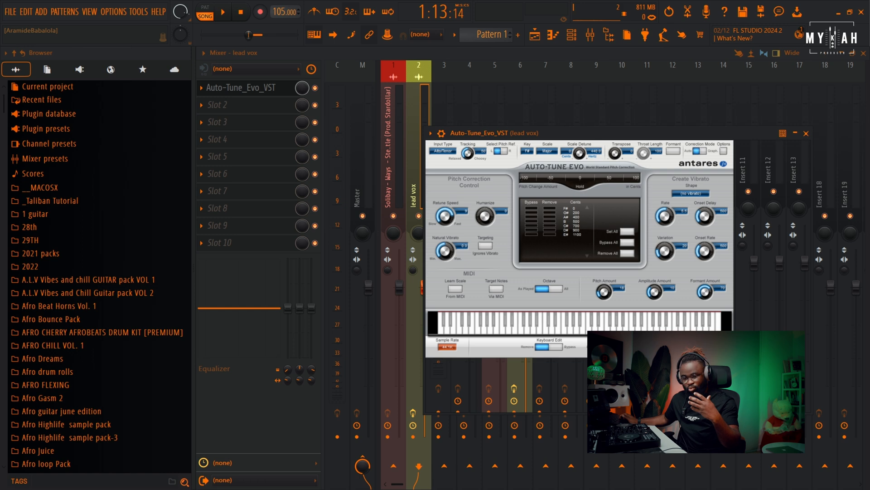
# Step: Fine-tune Auto-Tune's Retune Speed and raise Humanize to about 16 while auditioning the lead vox with the beat
pyautogui.moveTo(463, 210); pyautogui.dragTo(464, 212)
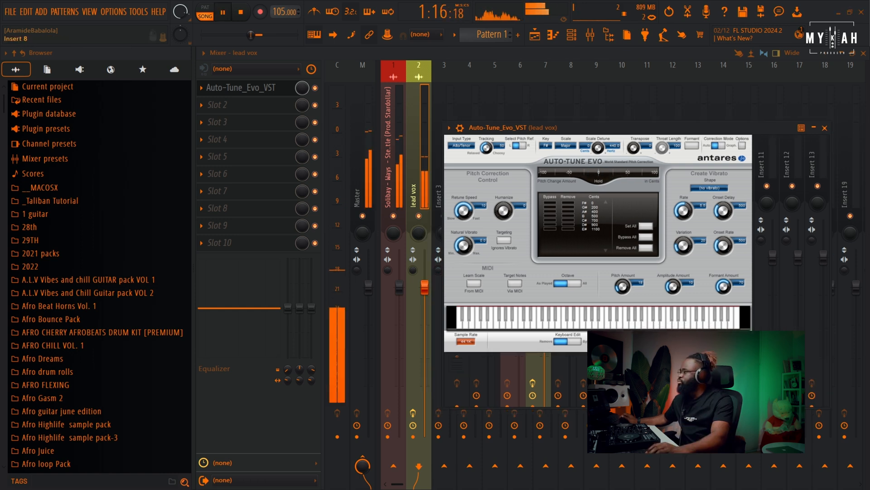
pyautogui.moveTo(544, 127); pyautogui.dragTo(520, 119)
pyautogui.moveTo(480, 202); pyautogui.dragTo(479, 182)
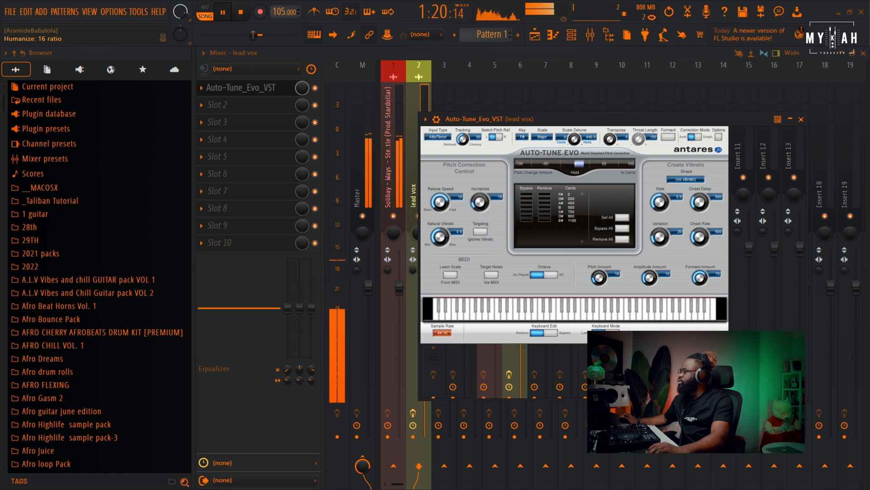
pyautogui.press('space')
pyautogui.moveTo(520, 118); pyautogui.dragTo(527, 119)
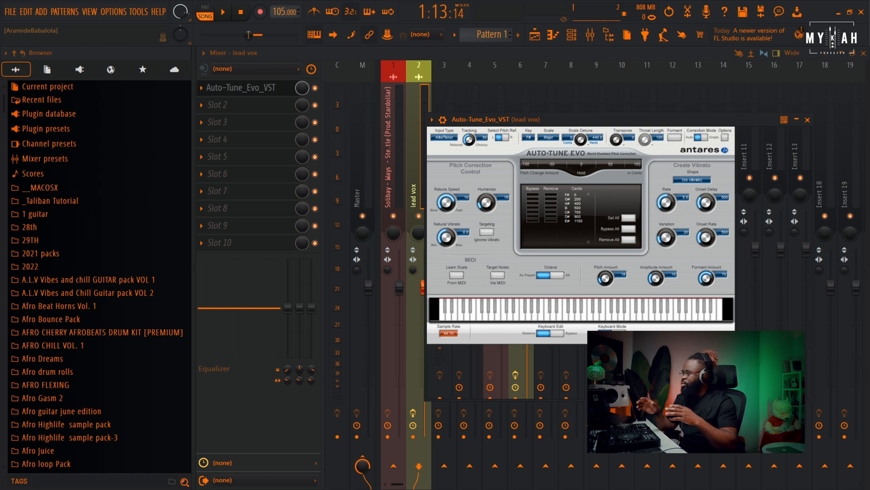
# Step: Load WaveShell2-VST3 15.0_x64 into the second lead vox effect slot and add the F6-RTA(sc) EQ to StudioVerse's first chain slot
pyautogui.click(217, 105)
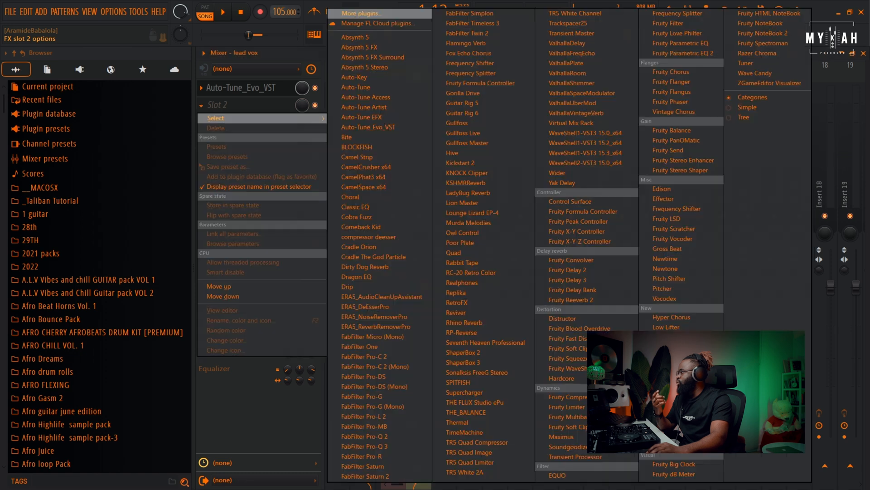
pyautogui.click(585, 162)
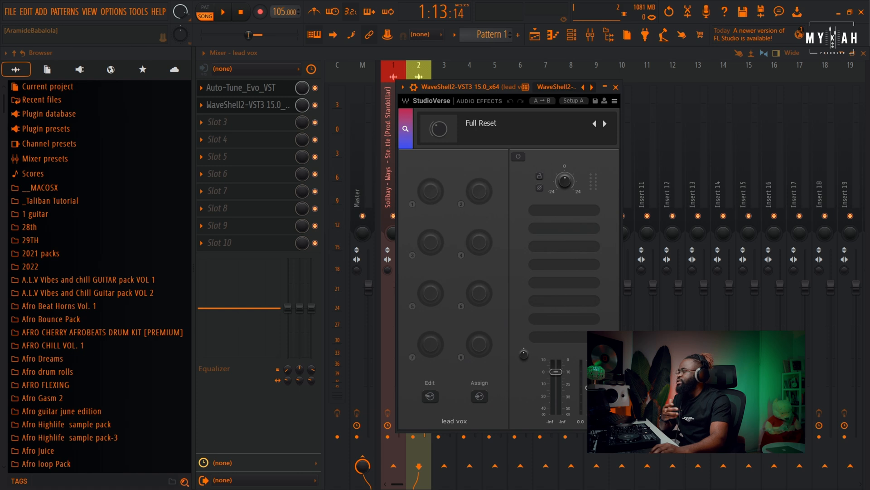
pyautogui.click(565, 211)
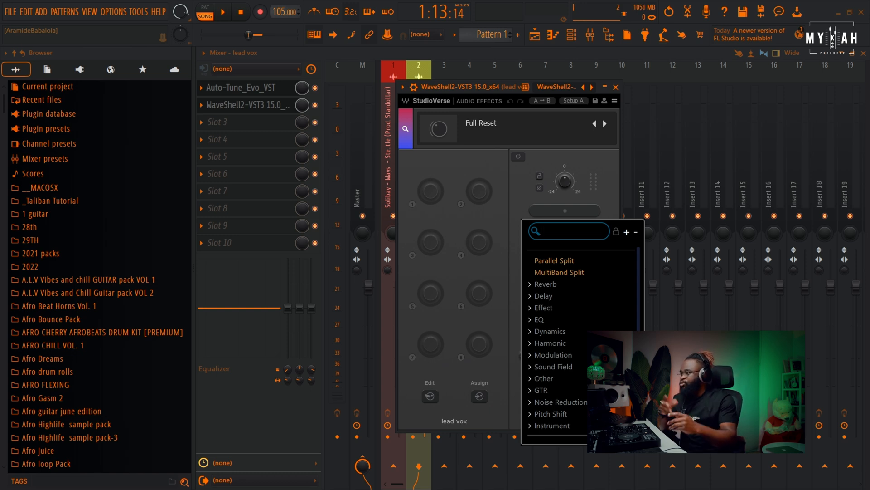
pyautogui.click(539, 319)
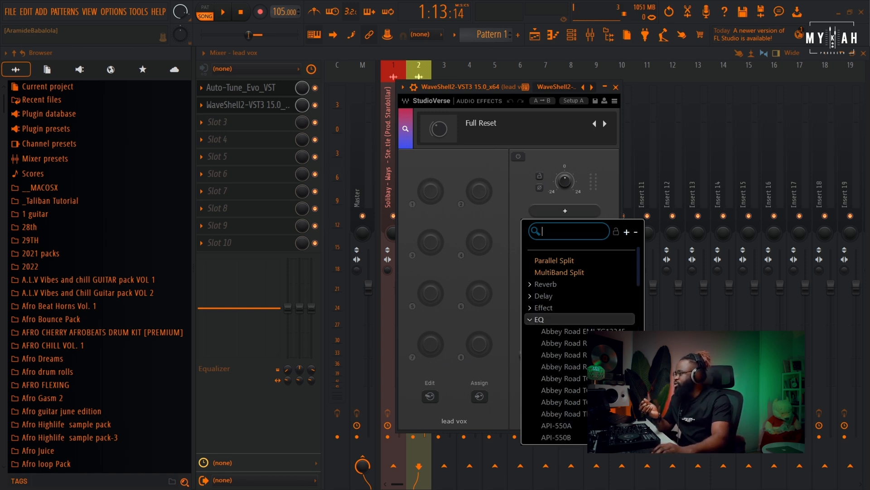
pyautogui.scroll(-3, 558, 390)
pyautogui.scroll(-2, 557, 362)
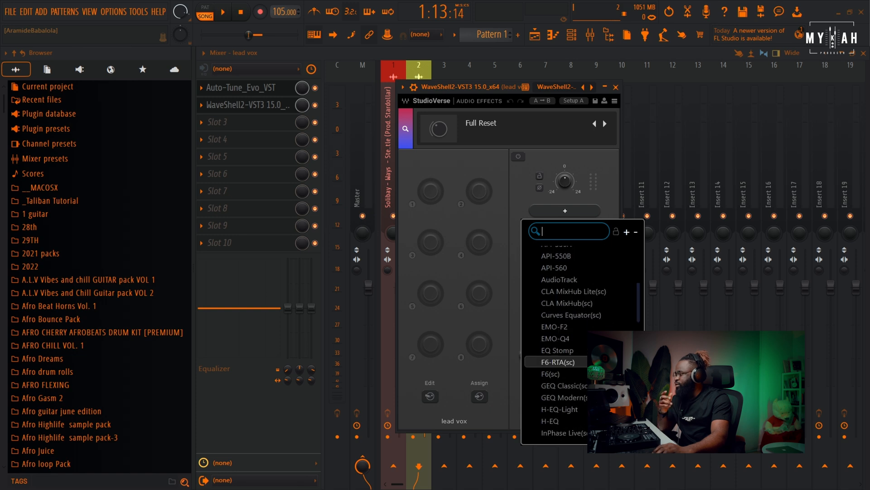
pyautogui.click(558, 359)
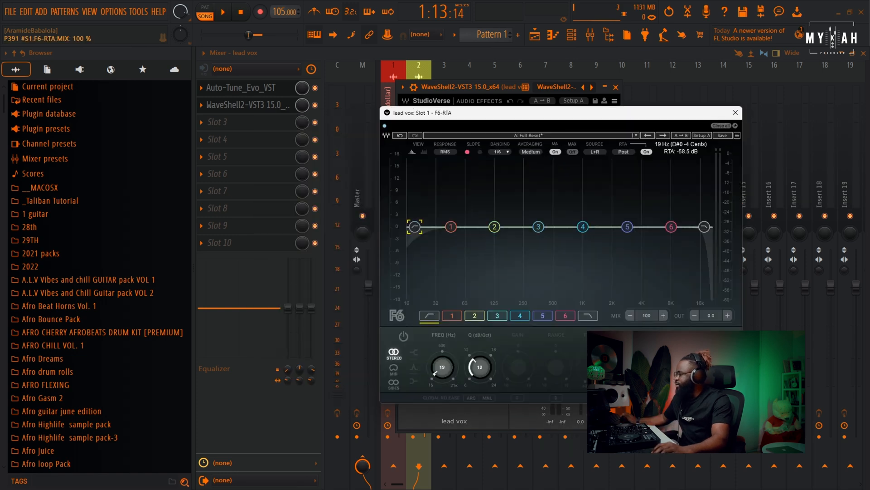
# Step: Enable F6's high-pass filter at about 106 Hz with a 24 dB/Oct slope while playing the vocal
pyautogui.press('space')
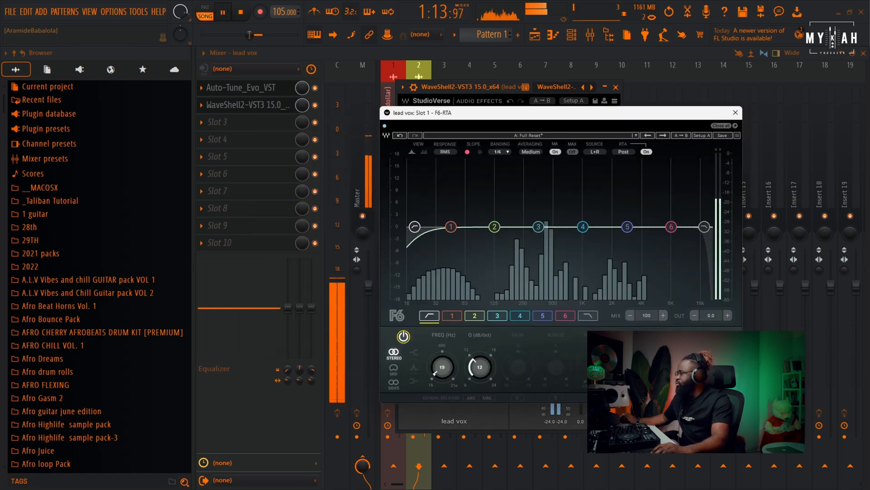
pyautogui.moveTo(427, 224); pyautogui.dragTo(501, 224)
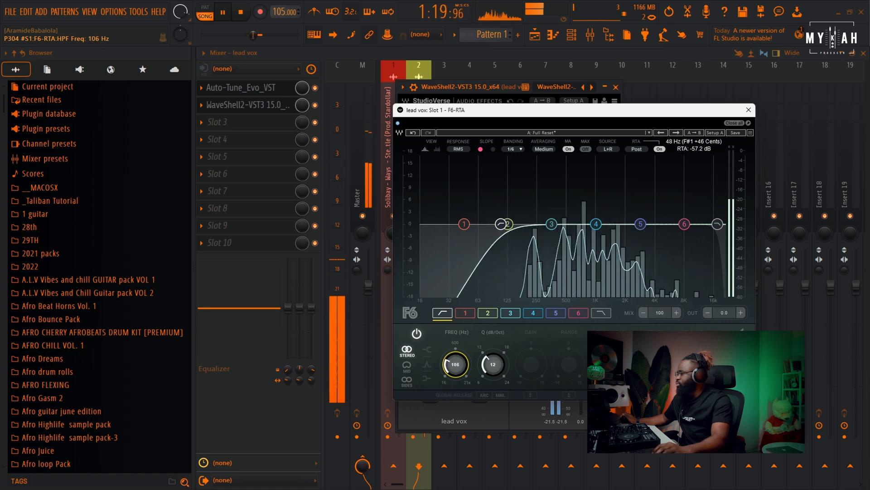
pyautogui.scroll(1, 501, 224)
pyautogui.scroll(1, 501, 224)
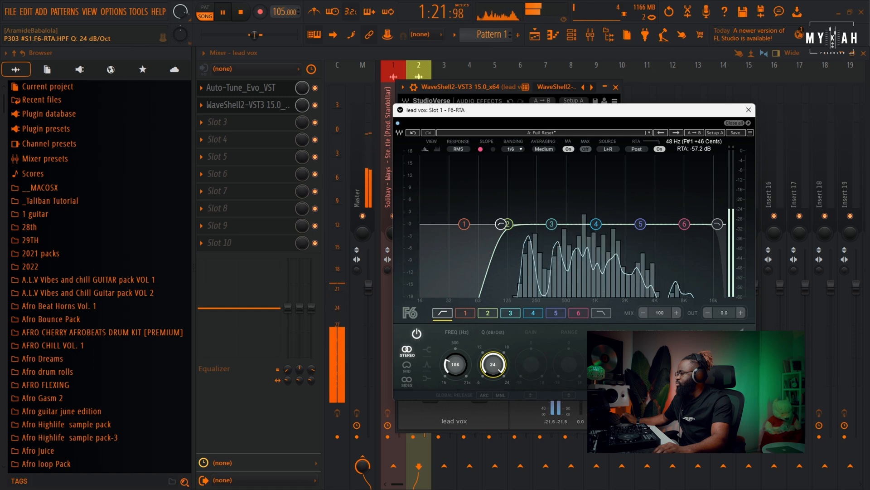
pyautogui.press('space')
pyautogui.moveTo(567, 109); pyautogui.dragTo(541, 109)
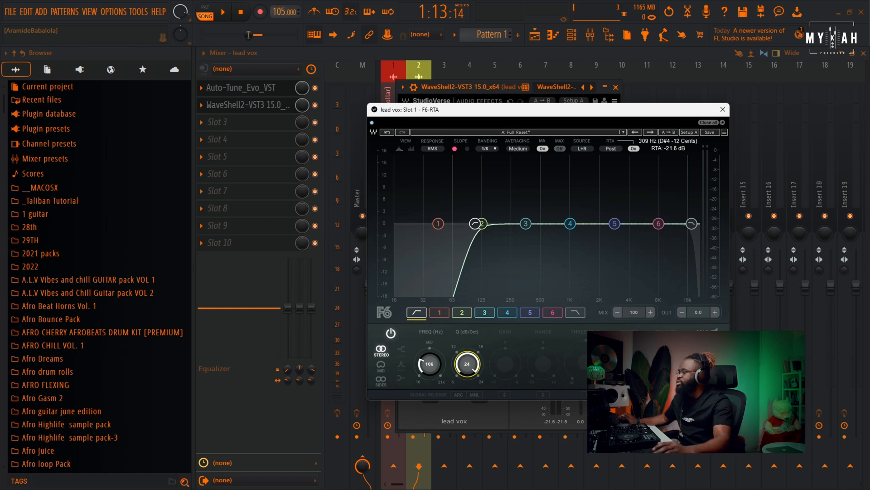
# Step: Sweep a boosted F6 band 1 during playback, set its range to 10.7 dB and Q to 3.3, and cut about 2.1 dB near 503 Hz
pyautogui.moveTo(438, 223); pyautogui.dragTo(503, 172)
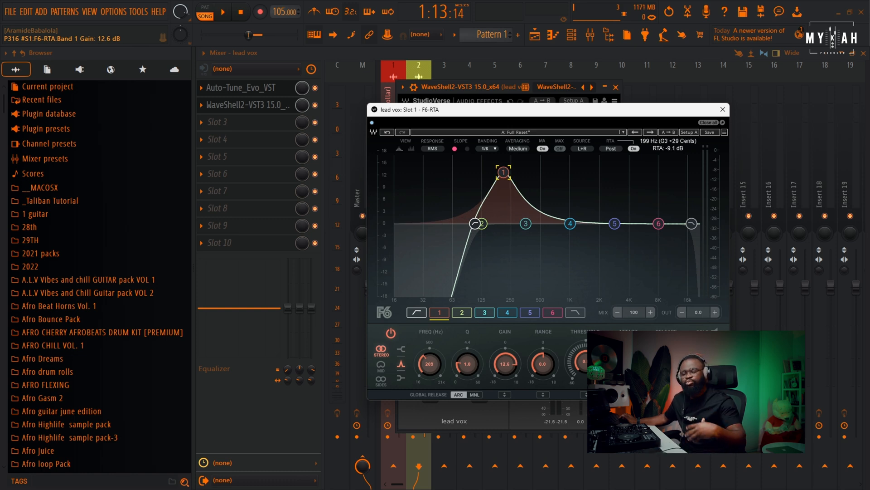
pyautogui.press('space')
pyautogui.moveTo(503, 172); pyautogui.dragTo(543, 170)
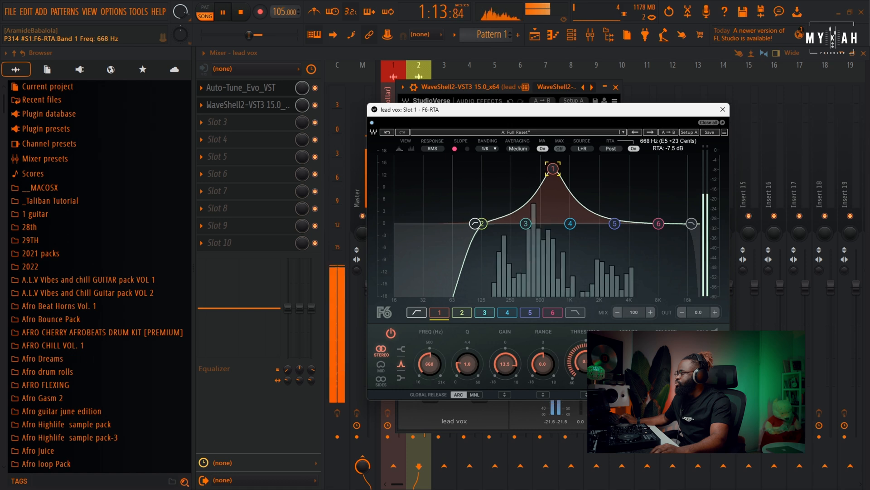
pyautogui.press('space')
pyautogui.moveTo(542, 364); pyautogui.dragTo(543, 359)
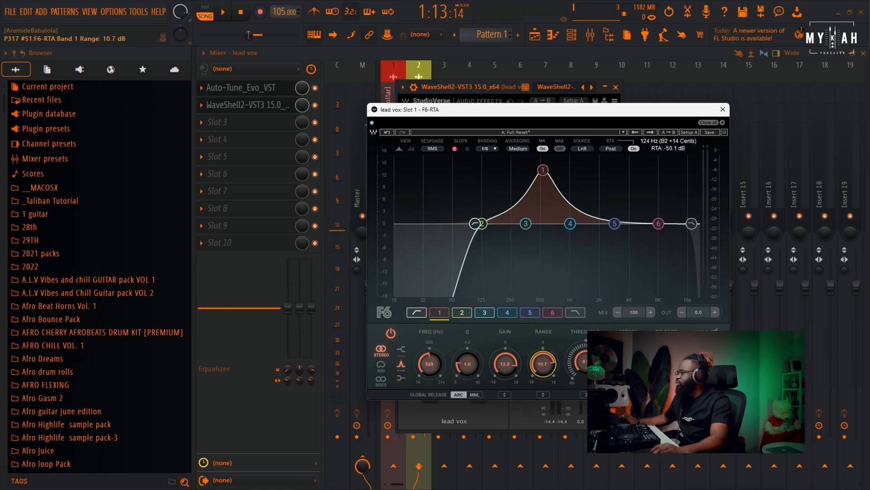
pyautogui.moveTo(467, 364); pyautogui.dragTo(467, 354)
pyautogui.press('space')
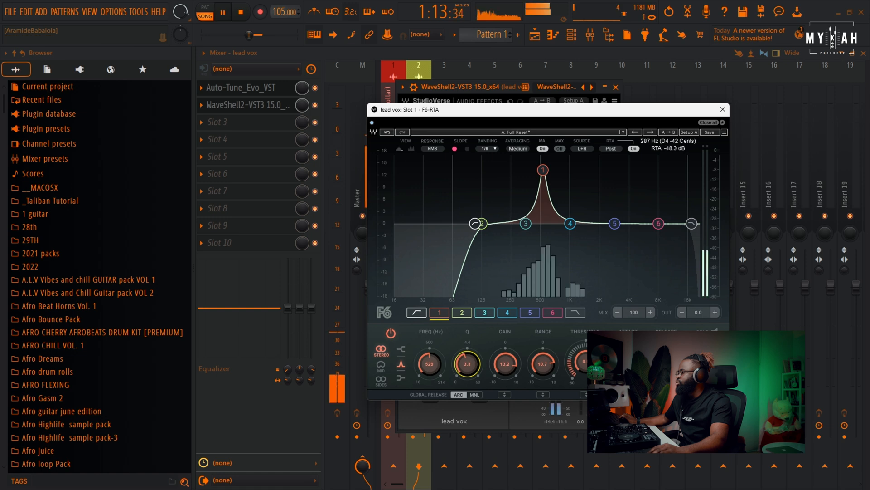
pyautogui.moveTo(543, 170); pyautogui.dragTo(541, 232)
pyautogui.press('space')
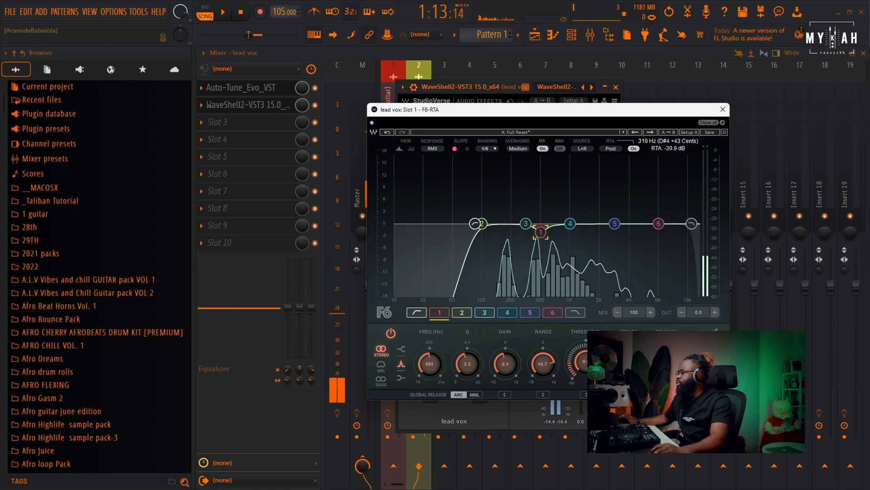
# Step: Narrow F6 band 2 to a Q of about 3.5 and cut it about 2.2 dB just below 200 Hz during playback
pyautogui.moveTo(482, 223); pyautogui.dragTo(502, 180)
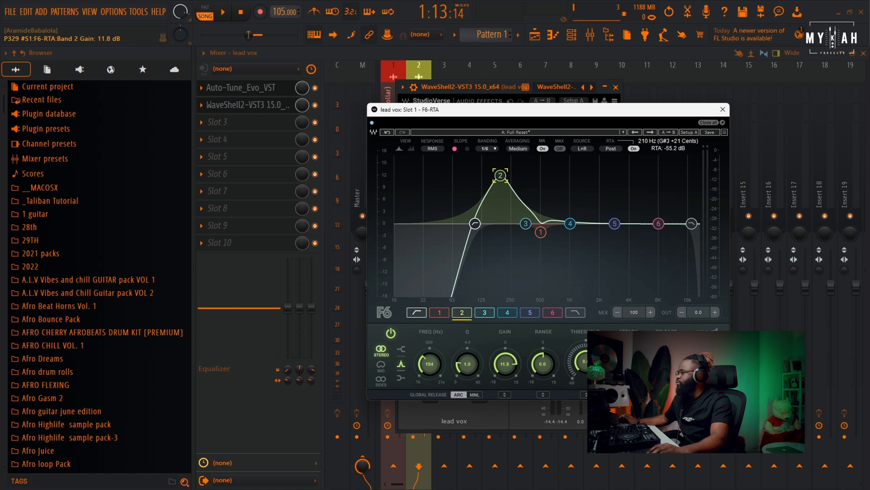
pyautogui.scroll(5, 501, 175)
pyautogui.press('space')
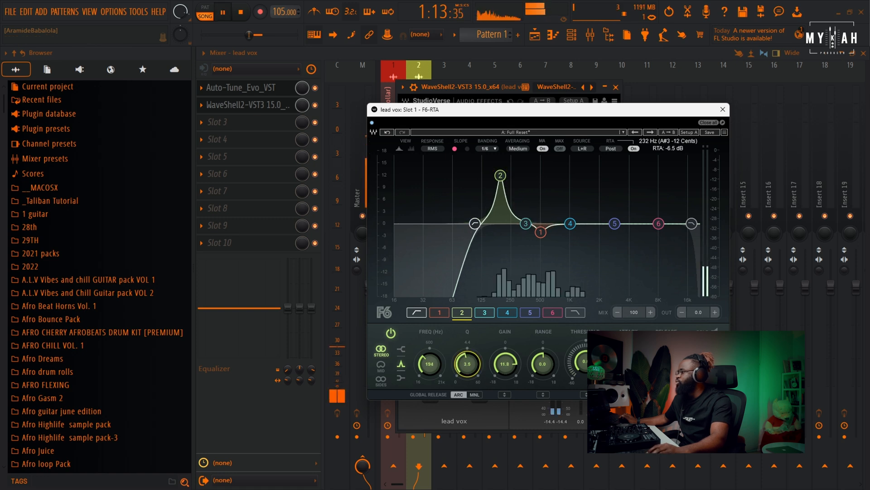
pyautogui.moveTo(500, 175); pyautogui.dragTo(501, 230)
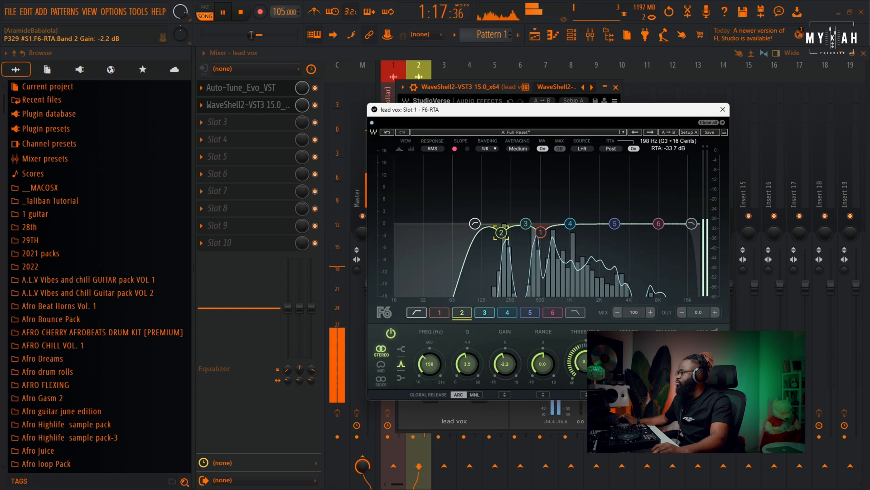
pyautogui.press('space')
# Step: Cut F6 band 4 about 2.1 dB near 810 Hz and band 5 about 2.0 dB at 1619 Hz with a Q of 3.8
pyautogui.moveTo(570, 223); pyautogui.dragTo(561, 185)
pyautogui.press('space')
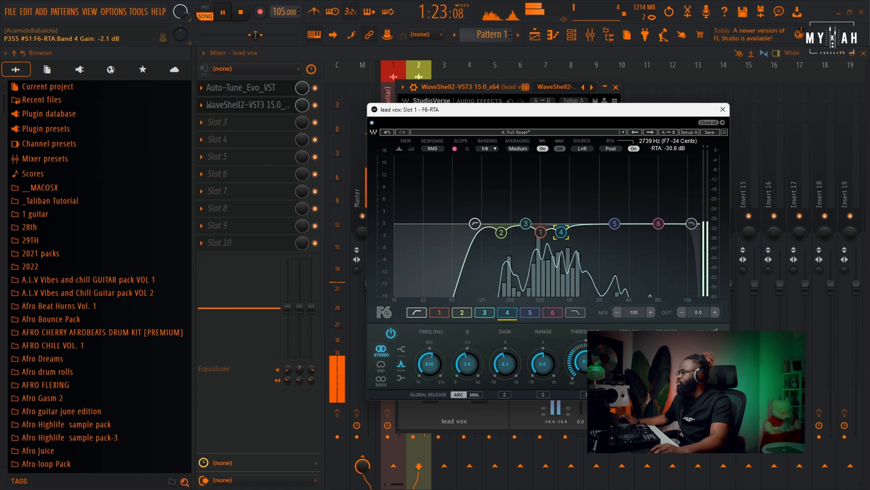
pyautogui.moveTo(615, 223); pyautogui.dragTo(597, 179)
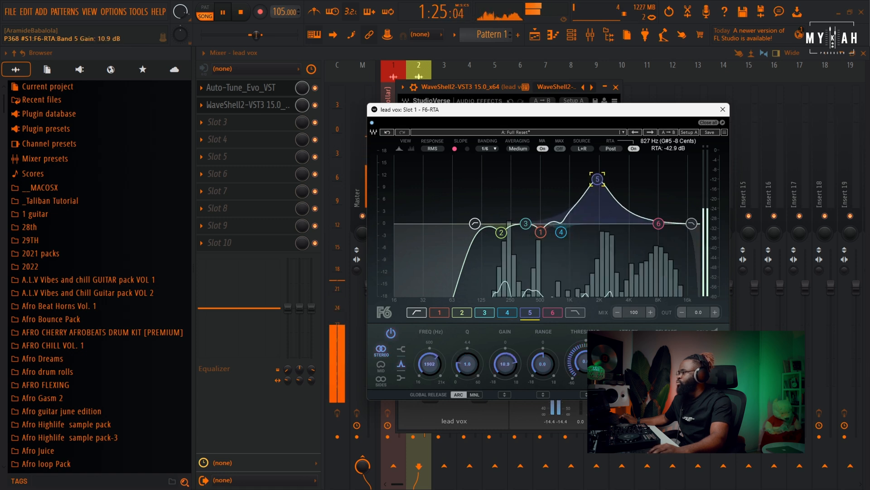
pyautogui.scroll(3, 597, 179)
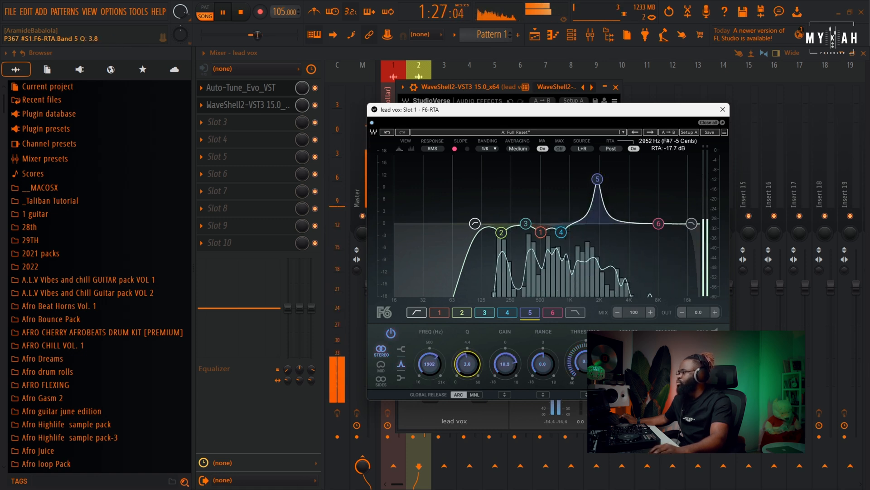
pyautogui.moveTo(598, 179); pyautogui.dragTo(589, 229)
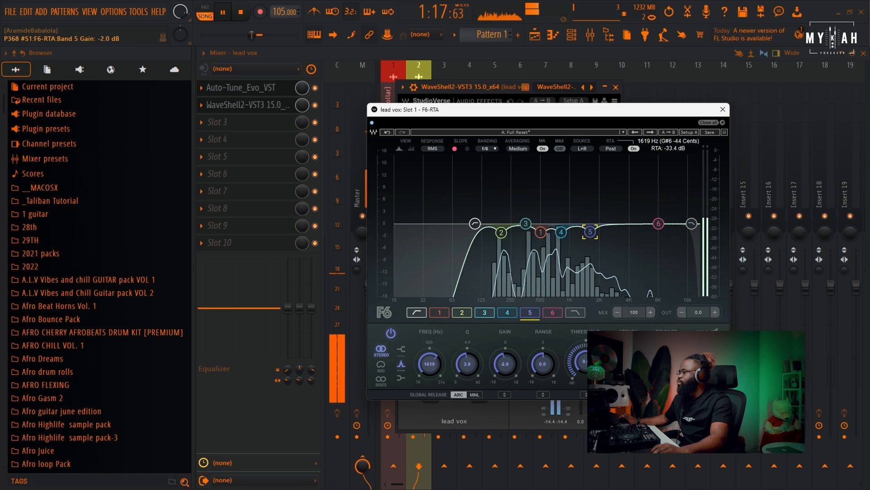
pyautogui.press('space')
# Step: Raise the F6 output level to 1.0 dB and play the equalized lead vocal
pyautogui.moveTo(499, 109); pyautogui.dragTo(516, 110)
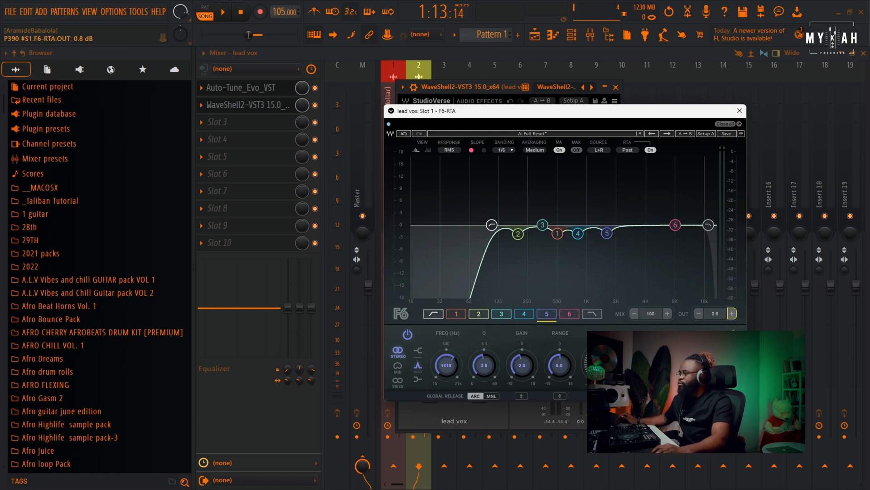
pyautogui.moveTo(542, 111); pyautogui.dragTo(558, 110)
pyautogui.press('space')
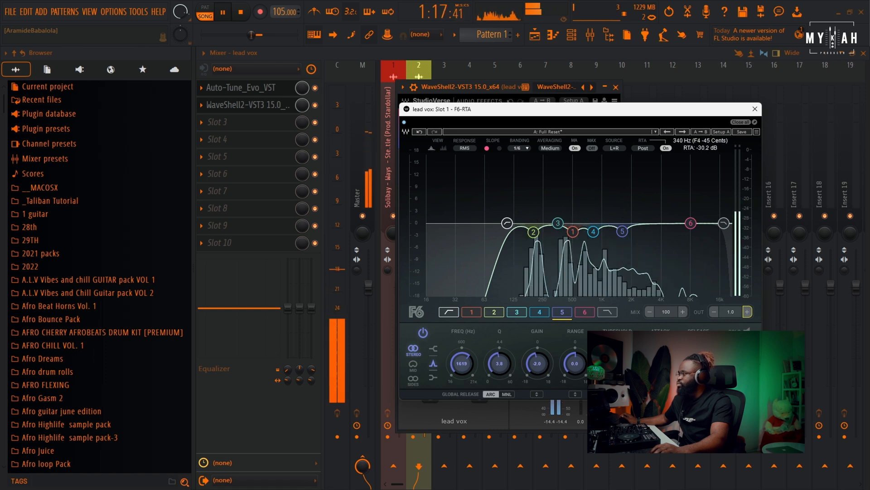
# Step: Narrow F6 band 3 to a Q of 6.4 and cut it about 5.3 dB near 333 Hz
pyautogui.moveTo(558, 223); pyautogui.dragTo(556, 184)
pyautogui.press('space')
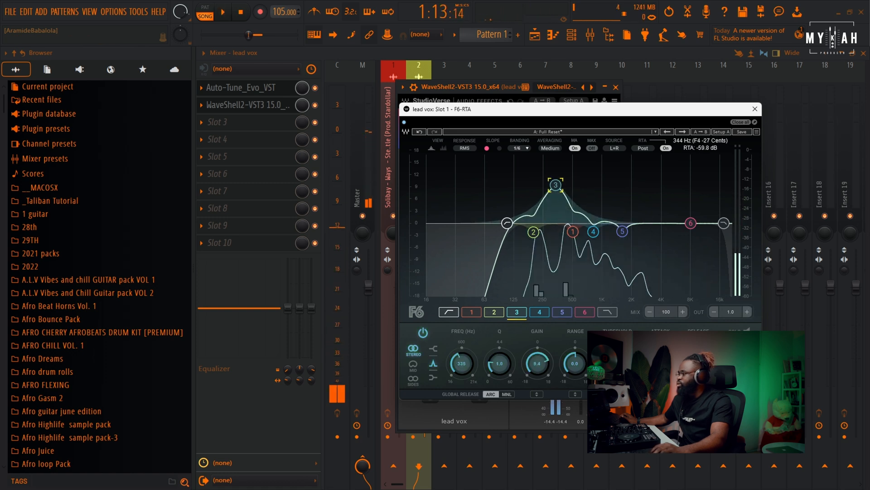
pyautogui.moveTo(500, 363); pyautogui.dragTo(499, 356)
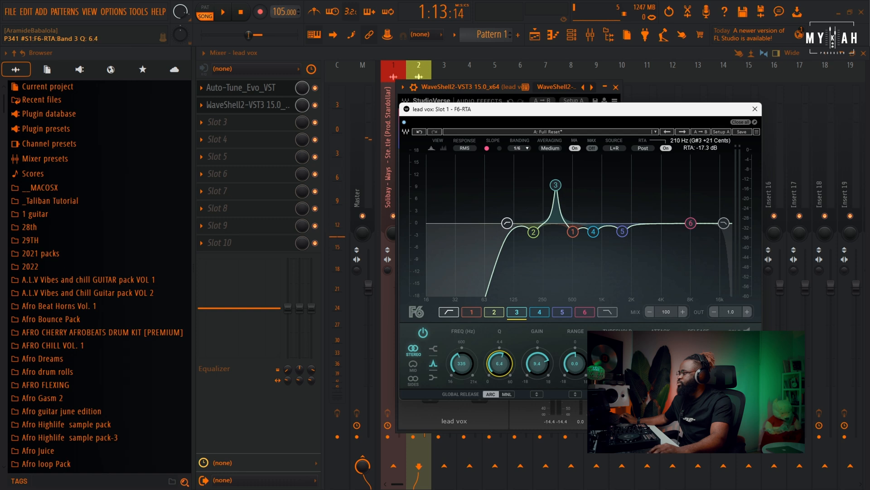
pyautogui.moveTo(556, 185); pyautogui.dragTo(555, 196)
pyautogui.press('space')
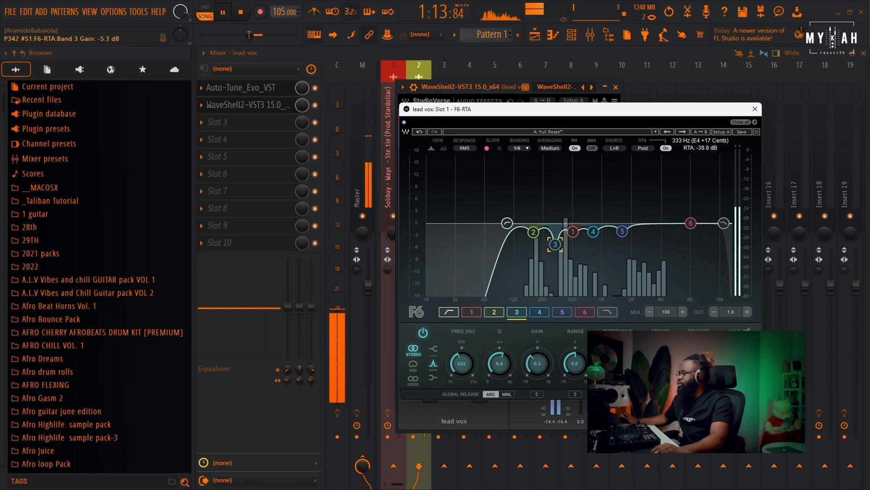
# Step: Ease the F6 band 3 cut to about 3 dB and fine-tune bands 1 and 4 during playback
pyautogui.moveTo(554, 252); pyautogui.dragTo(573, 233)
pyautogui.click(573, 232)
pyautogui.click(594, 232)
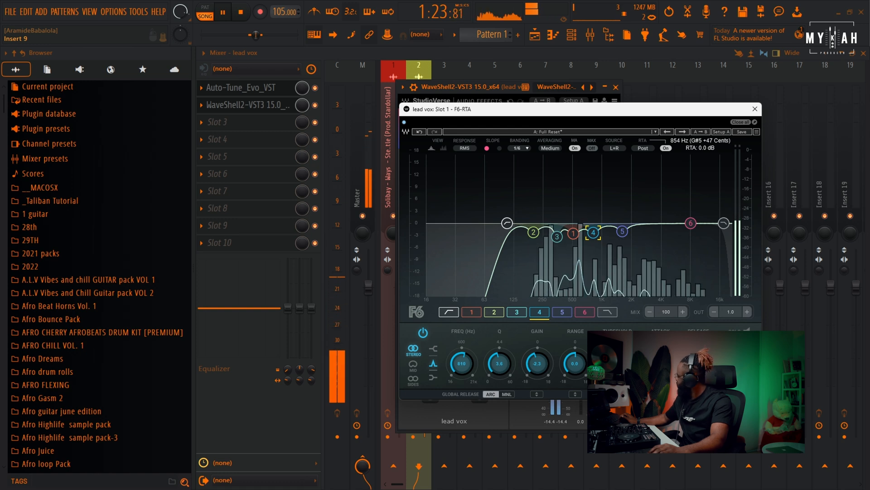
pyautogui.press('space')
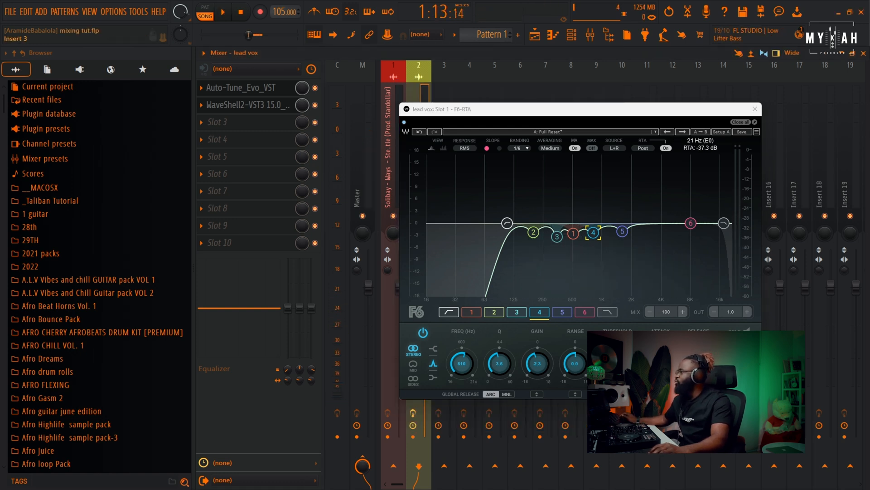
# Step: Load Realphones into effect slot 10 of the Master mixer track
pyautogui.click(362, 154)
pyautogui.click(240, 242)
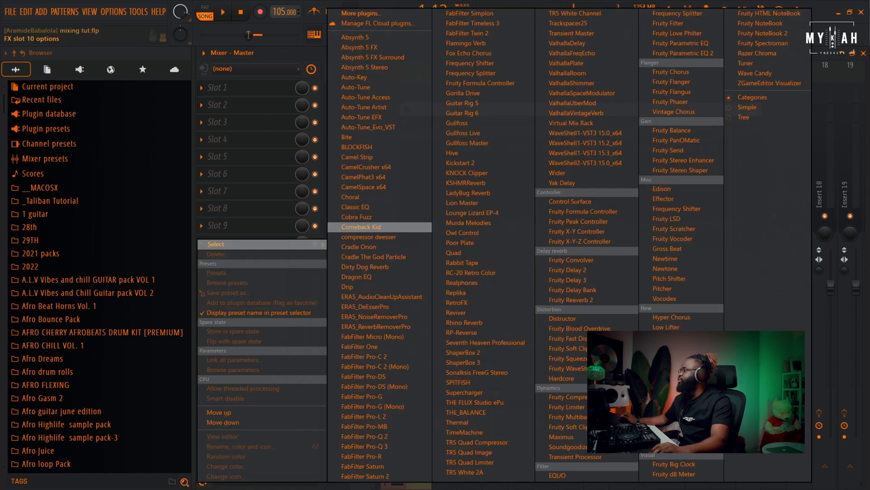
pyautogui.click(462, 283)
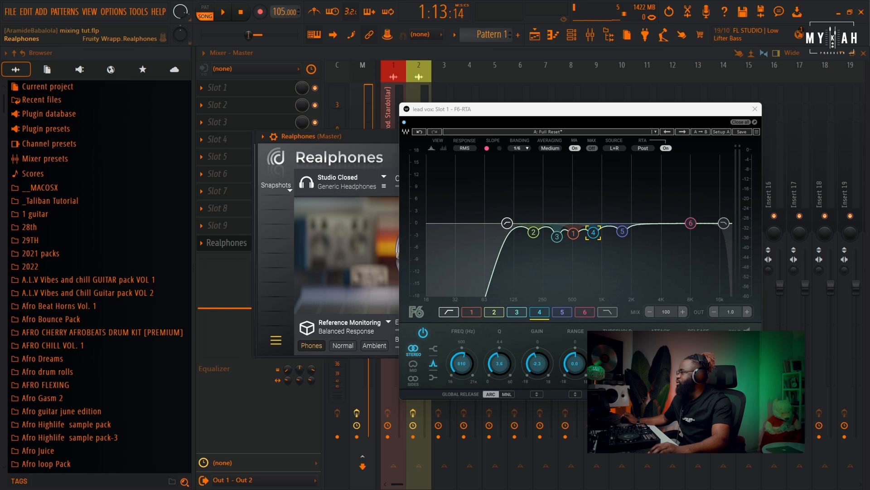
pyautogui.click(371, 141)
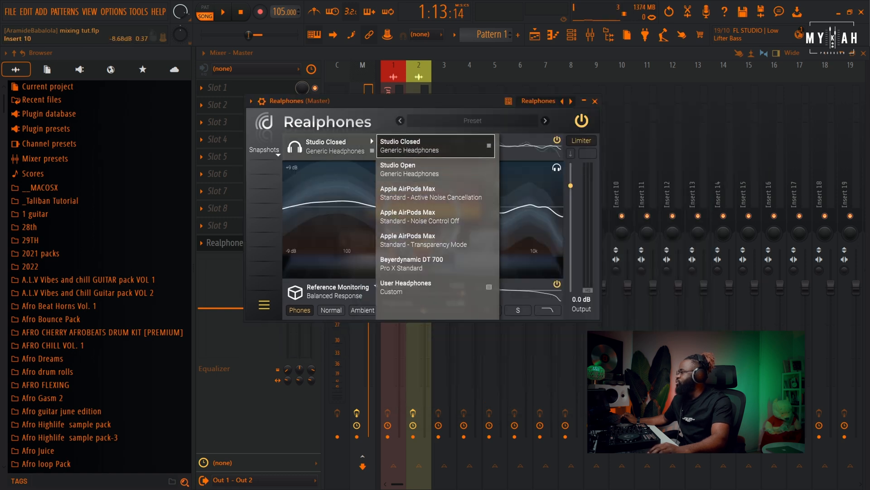
# Step: Choose the Studio Closed headphone profile and the Music Studio I environment in Realphones
pyautogui.click(430, 146)
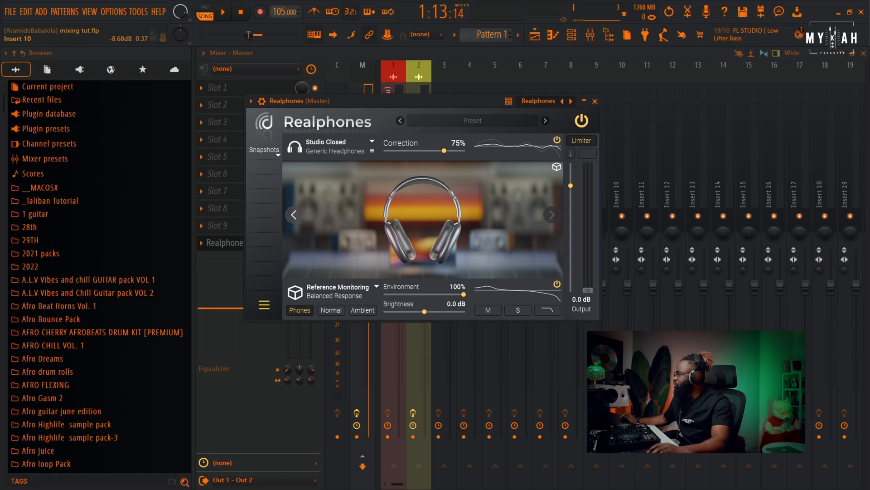
pyautogui.click(377, 287)
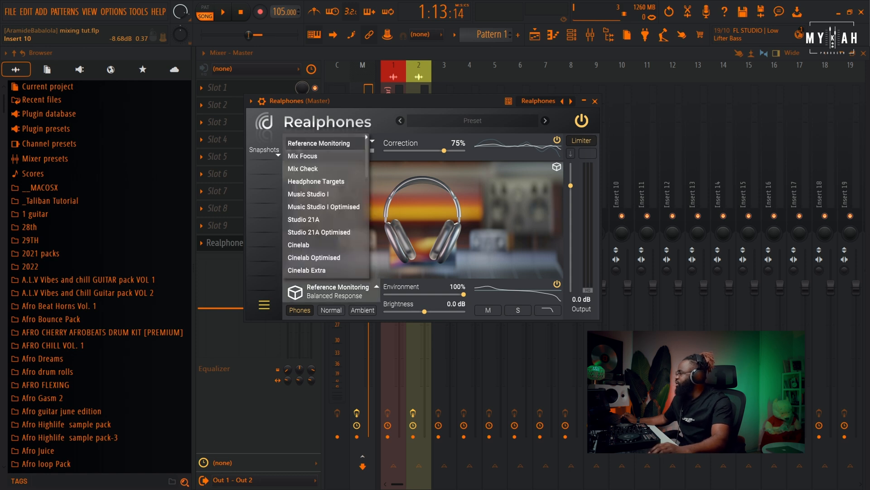
pyautogui.click(309, 194)
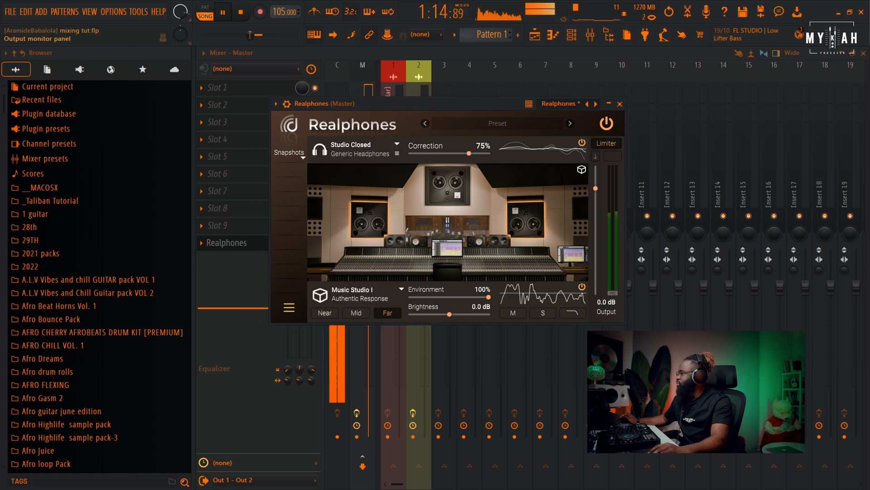
# Step: Mute the beat track and set the Realphones listening position to Near after trying Mid, with the vocal playing
pyautogui.click(620, 104)
pyautogui.click(394, 215)
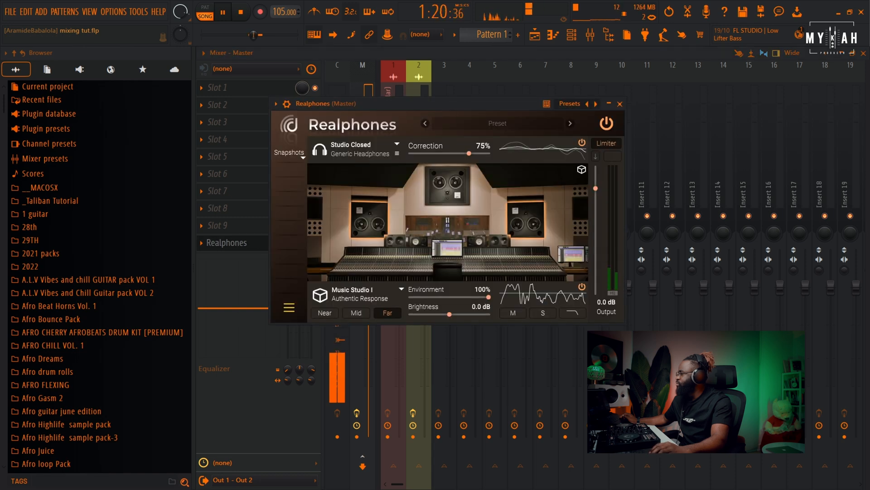
pyautogui.click(356, 312)
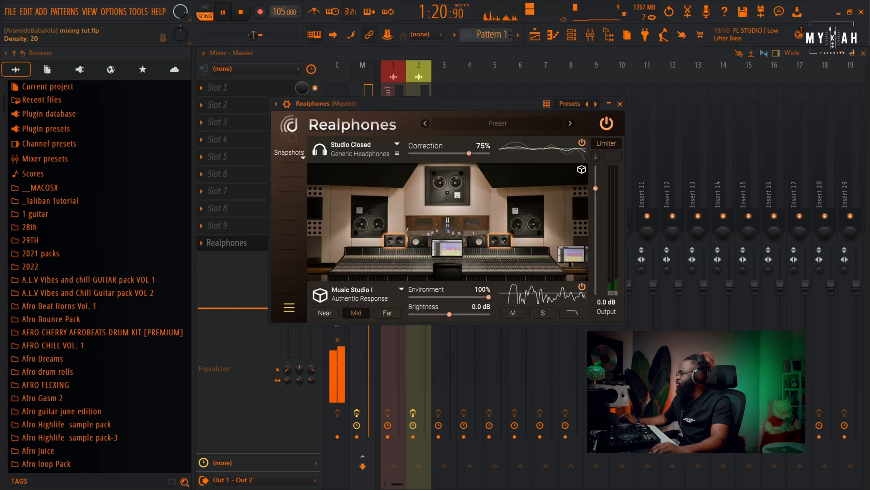
pyautogui.click(324, 313)
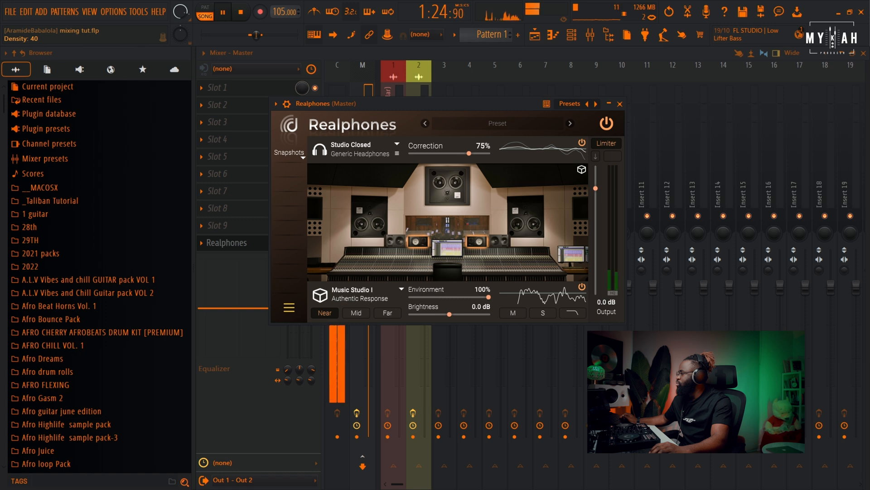
pyautogui.press('Escape')
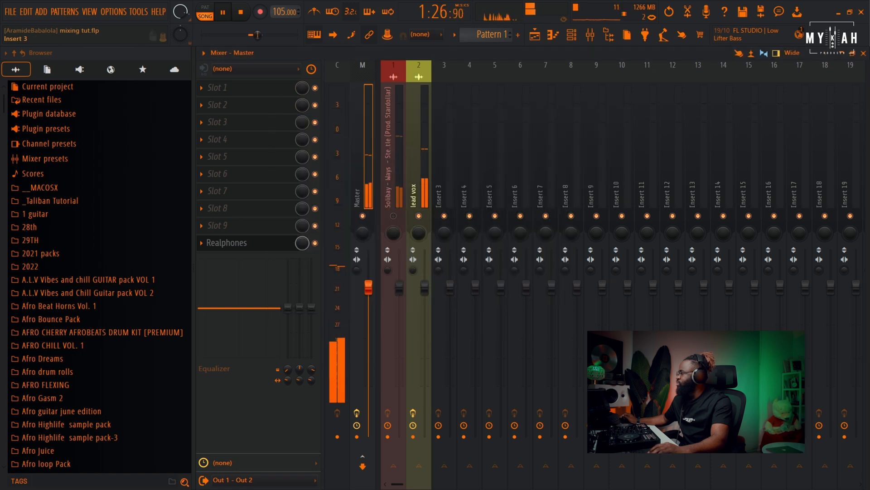
# Step: Reopen the F6 on the lead vox track and compare the vocal with the EQ bypassed and enabled
pyautogui.press('space')
pyautogui.click(416, 172)
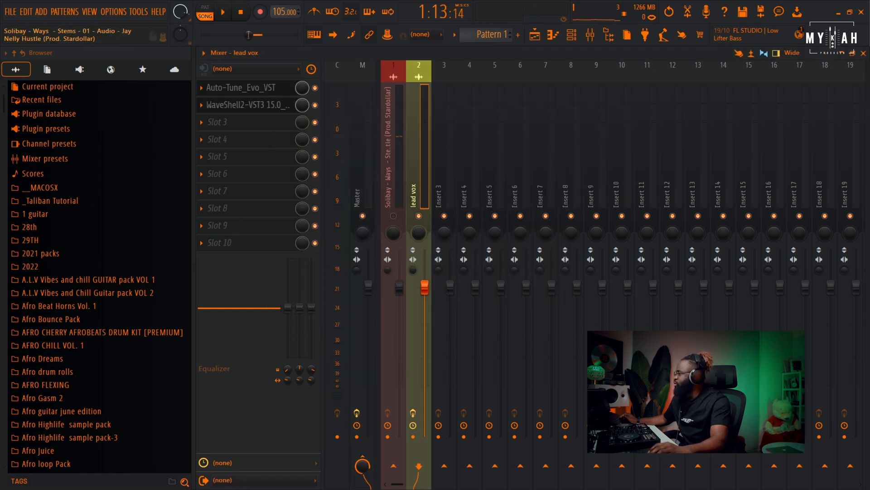
pyautogui.press('space')
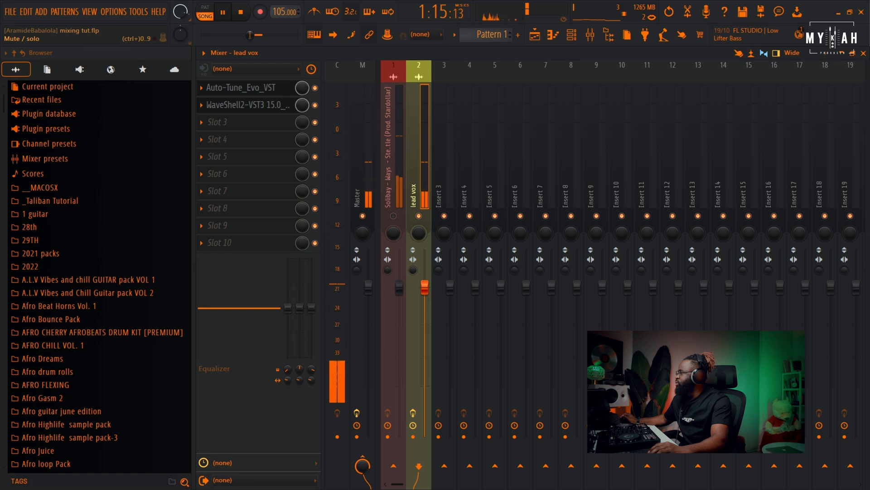
pyautogui.click(248, 105)
pyautogui.click(549, 210)
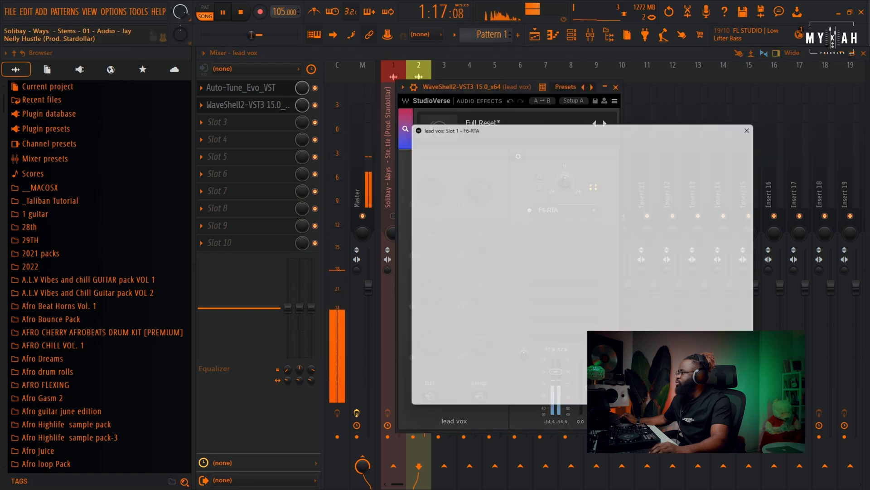
pyautogui.press('space')
pyautogui.click(408, 136)
pyautogui.press('space')
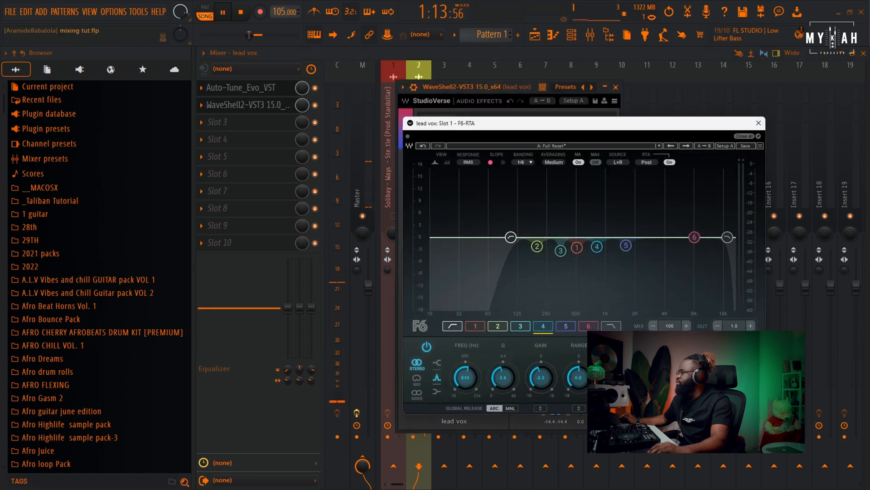
pyautogui.click(408, 136)
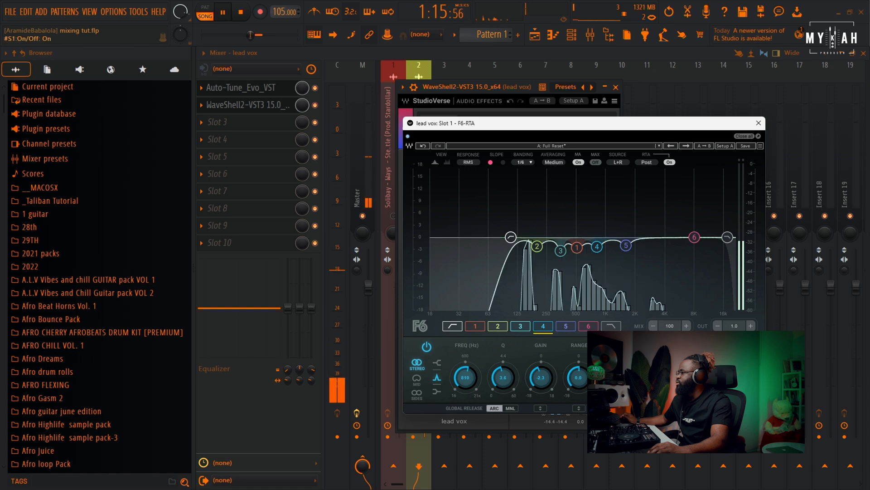
# Step: Raise the F6 high-pass filter to 115 Hz, close the EQ and replay the vocal
pyautogui.moveTo(511, 237); pyautogui.dragTo(514, 237)
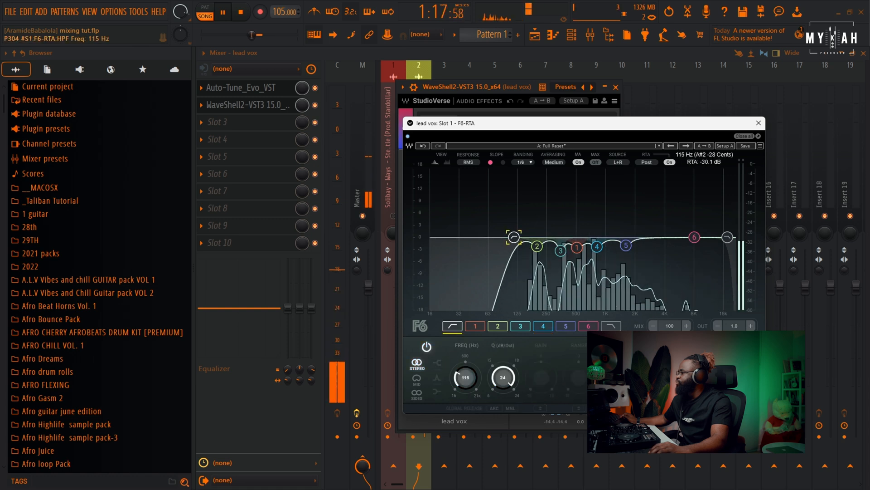
pyautogui.press('space')
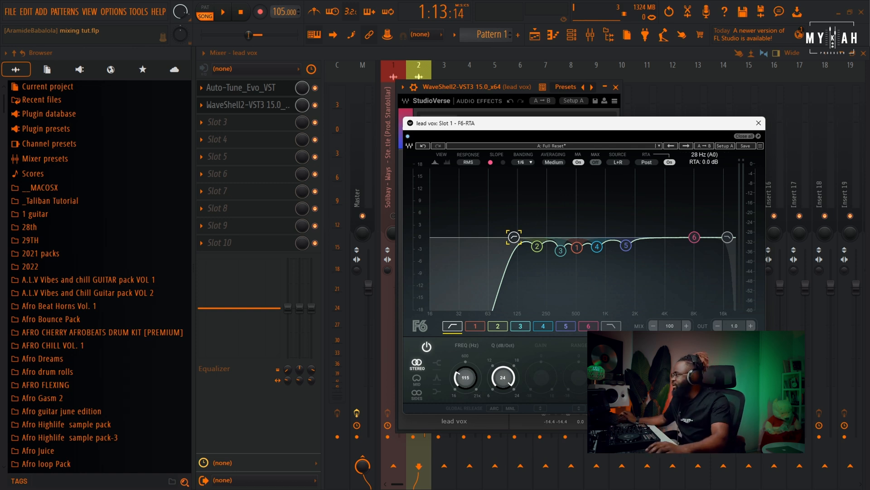
pyautogui.click(759, 123)
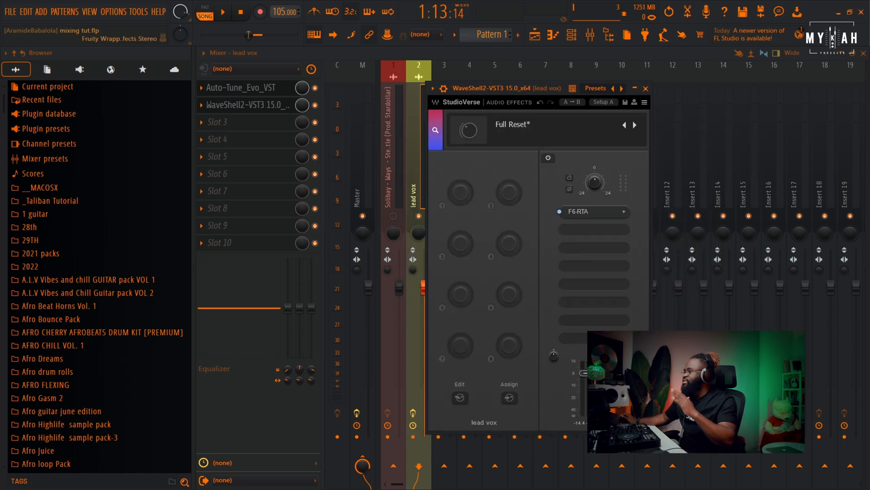
pyautogui.press('space')
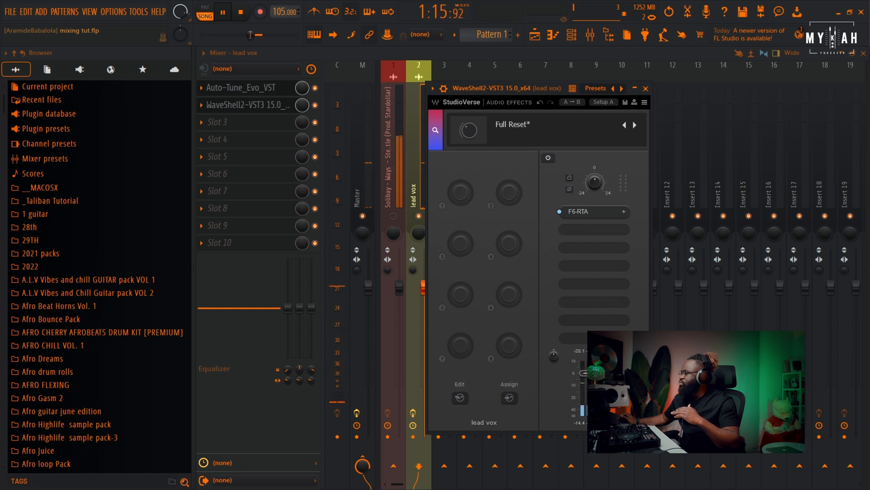
pyautogui.press('space')
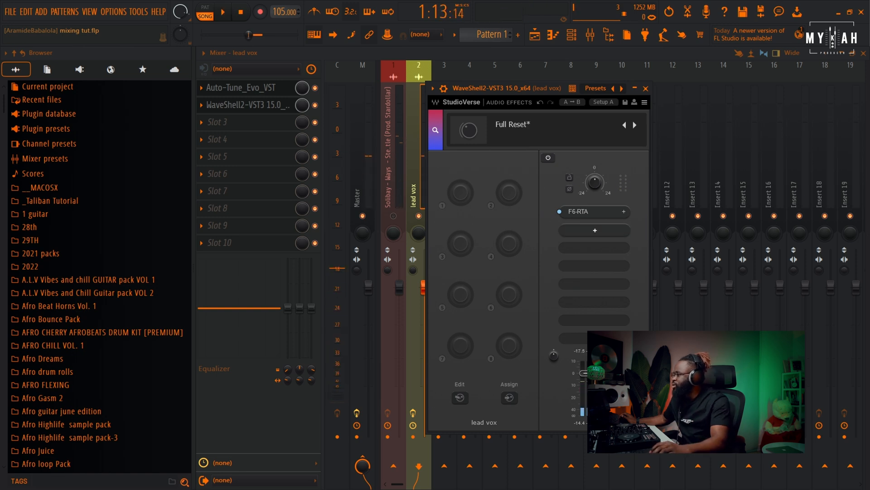
# Step: Add a DeEsser in the second StudioVerse slot on lead vox and load its Male Ess preset
pyautogui.click(594, 230)
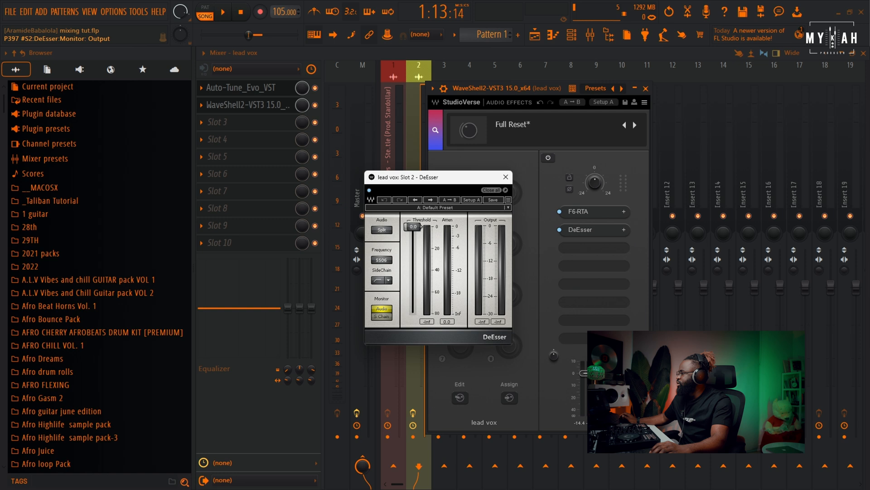
pyautogui.click(445, 208)
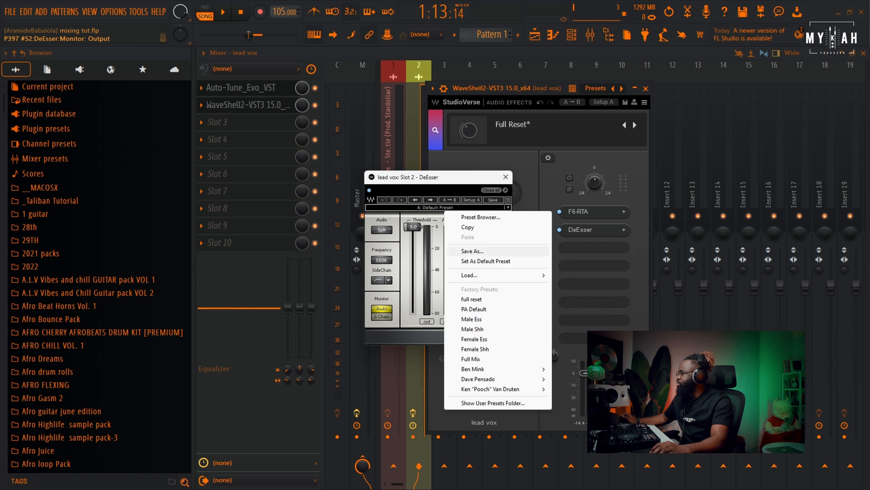
pyautogui.click(471, 318)
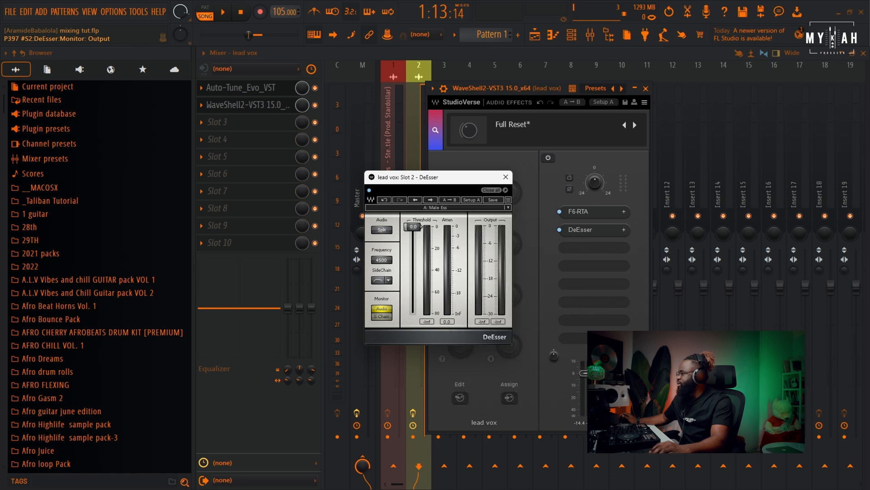
pyautogui.moveTo(408, 177); pyautogui.dragTo(481, 170)
# Step: Lower the DeEsser threshold to about -43 dB during playback, then close the plugin
pyautogui.press('space')
pyautogui.moveTo(496, 220); pyautogui.dragTo(496, 268)
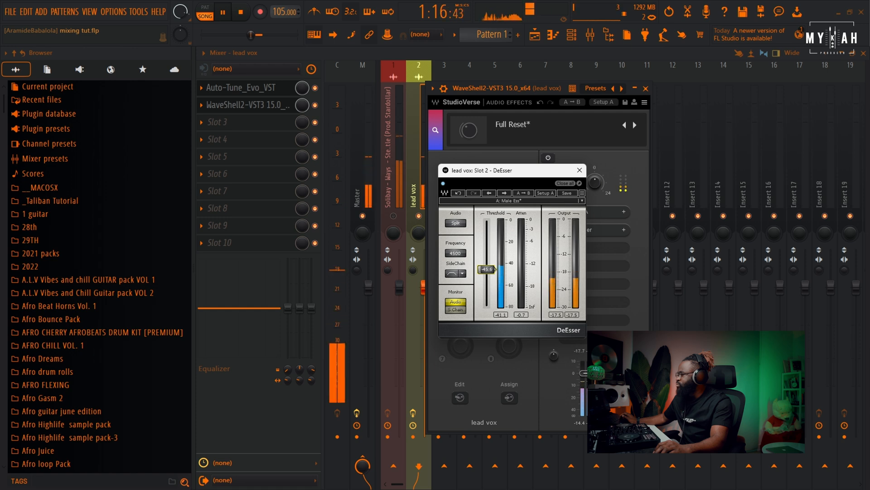
pyautogui.moveTo(487, 269); pyautogui.dragTo(487, 266)
pyautogui.press('space')
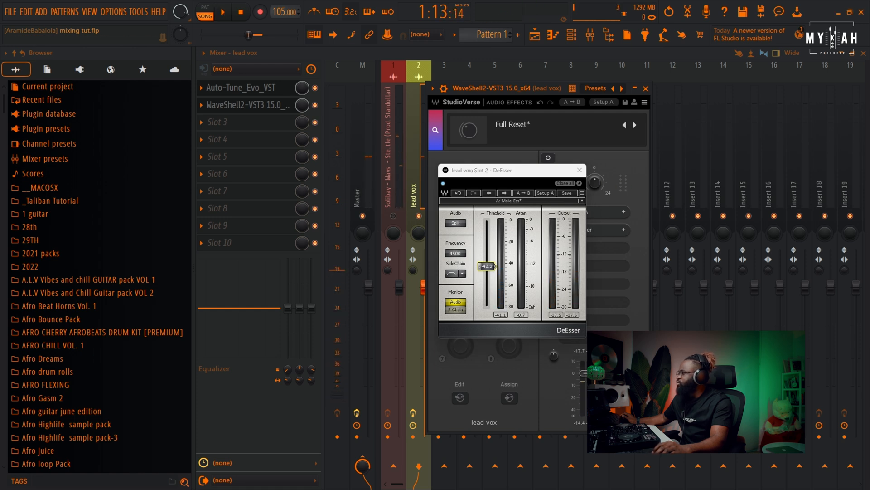
pyautogui.click(579, 170)
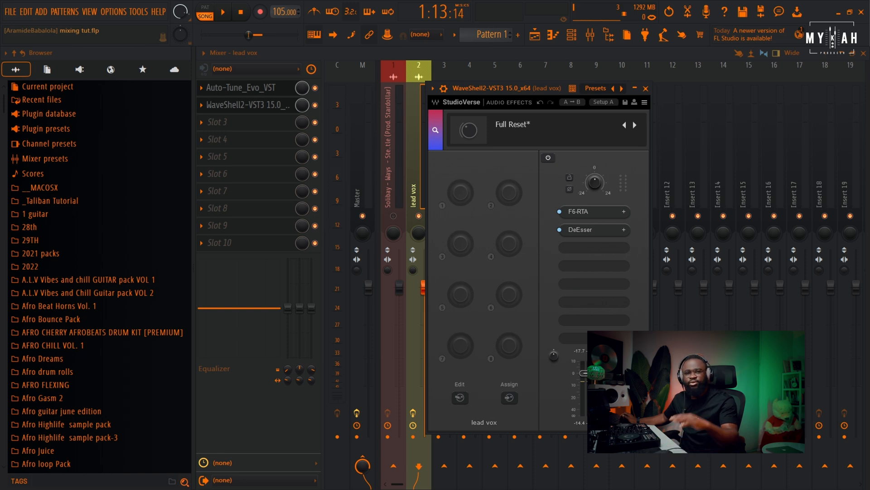
# Step: Add SSLChannel in the third StudioVerse slot of the lead vox chain
pyautogui.click(595, 249)
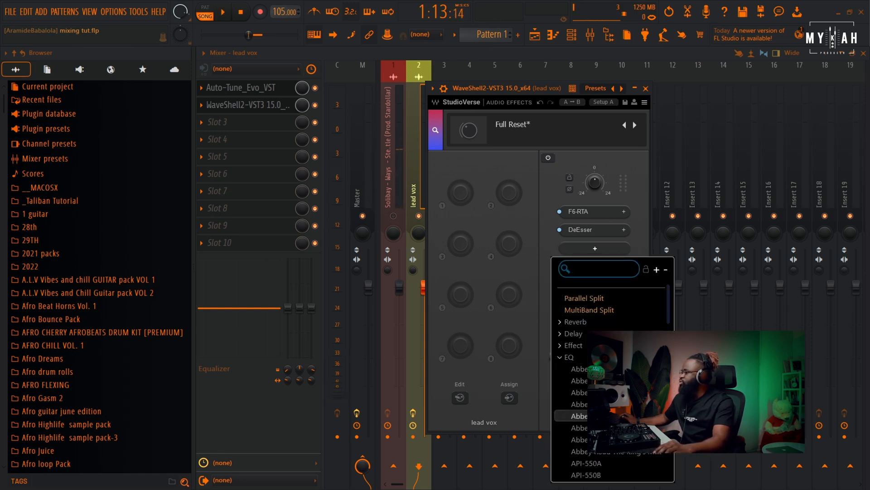
pyautogui.scroll(-8, 580, 401)
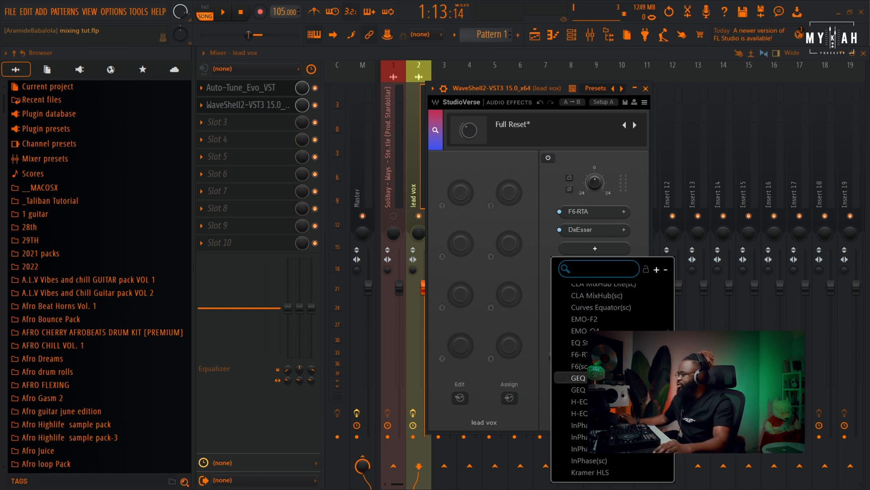
pyautogui.scroll(4, 589, 386)
pyautogui.scroll(-10, 589, 408)
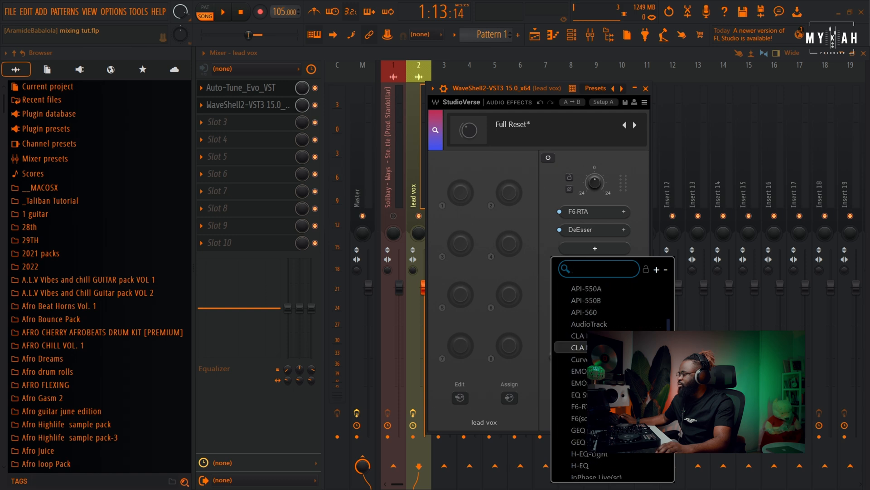
pyautogui.scroll(-3, 589, 386)
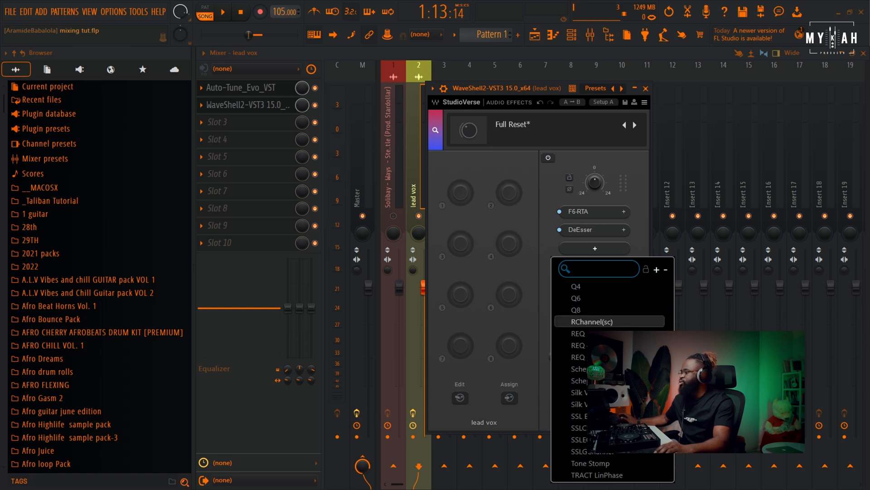
pyautogui.click(584, 292)
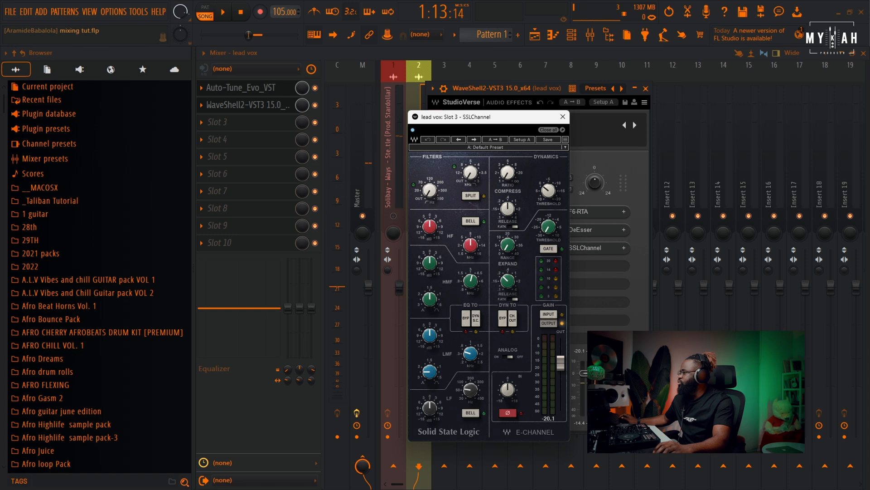
# Step: Boost the SSLChannel HF band by 6.3 dB at 14.10 kHz while playing the vocal
pyautogui.moveTo(470, 244); pyautogui.dragTo(471, 243)
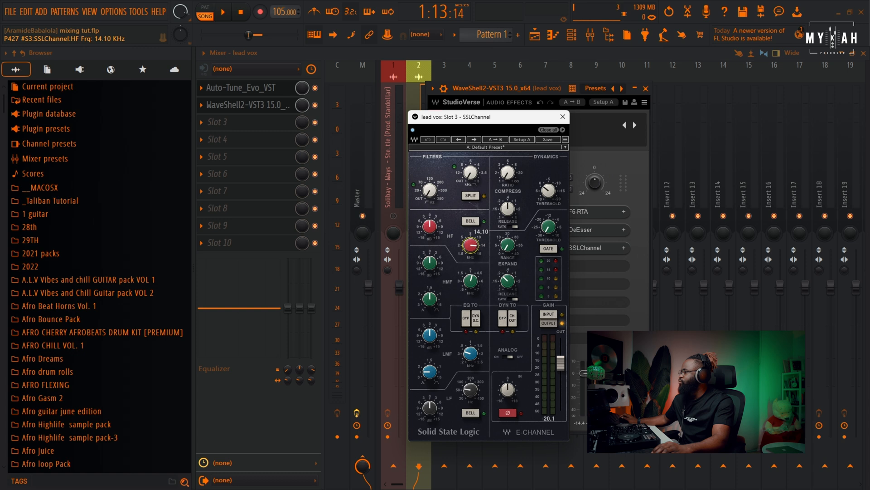
pyautogui.moveTo(430, 225); pyautogui.dragTo(429, 220)
pyautogui.press('space')
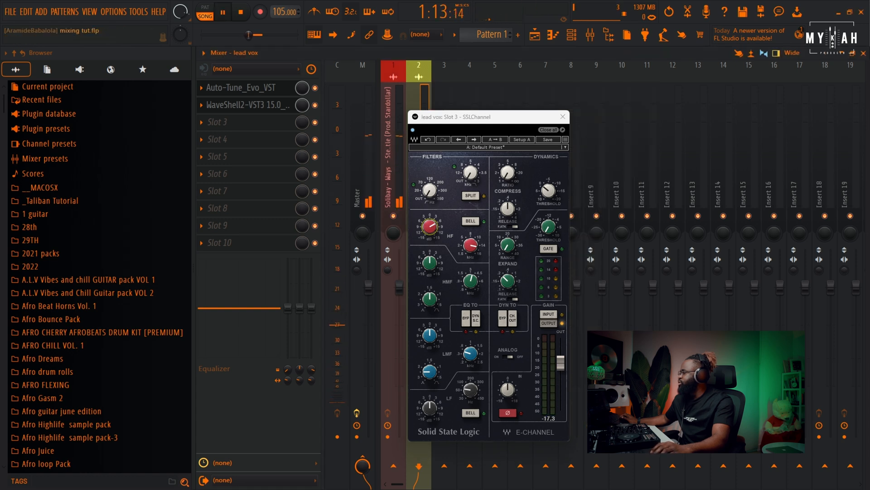
pyautogui.moveTo(430, 226); pyautogui.dragTo(430, 227)
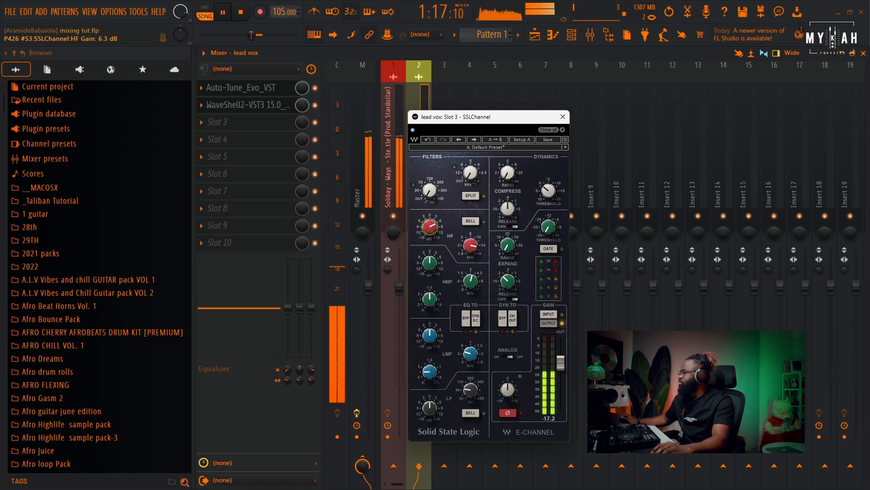
# Step: Set the SSLChannel compressor ratio to 2.8 and adjust its release and threshold while listening to the vocal
pyautogui.moveTo(507, 173); pyautogui.dragTo(507, 164)
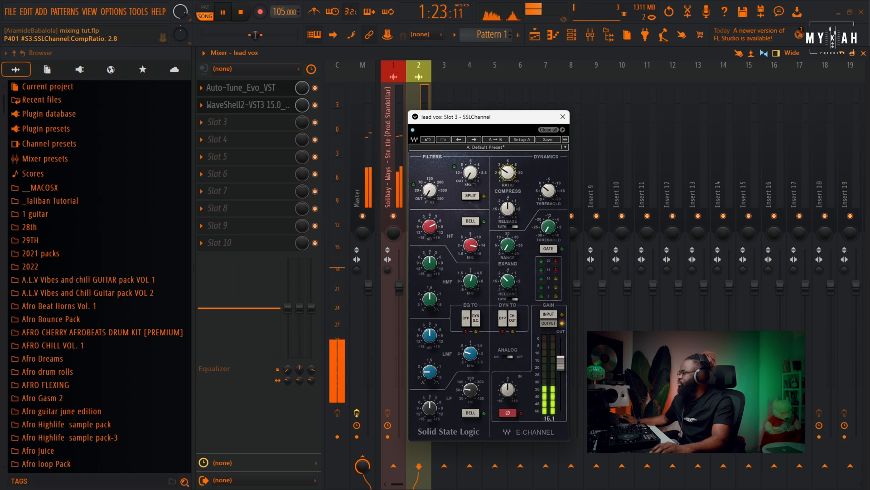
pyautogui.moveTo(507, 208); pyautogui.dragTo(507, 215)
pyautogui.moveTo(549, 191); pyautogui.dragTo(548, 187)
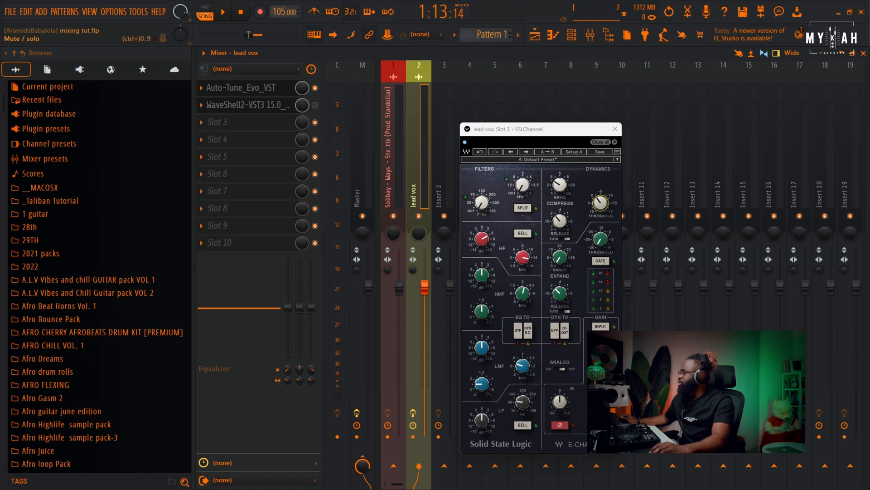
pyautogui.press('space')
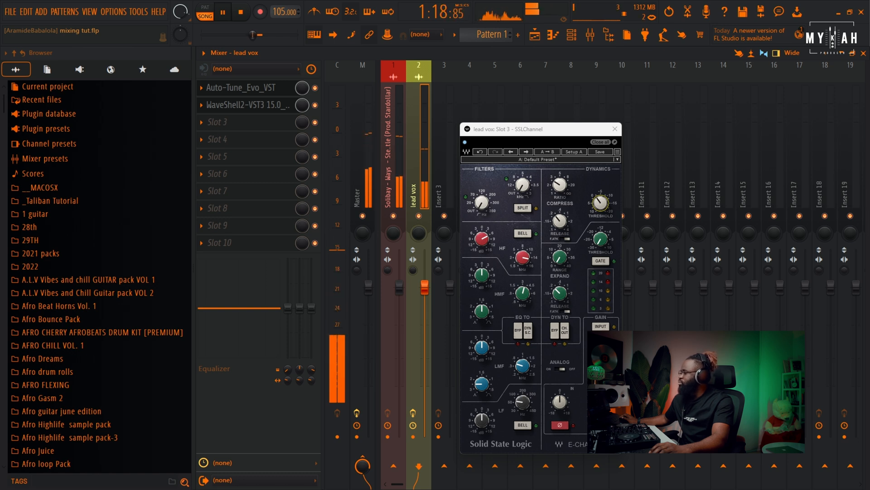
pyautogui.press('space')
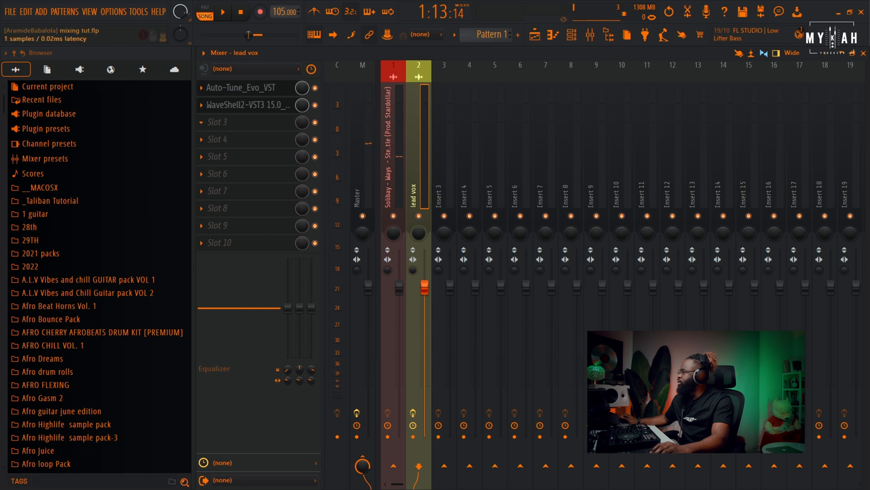
# Step: Add PuigTec EQP1A in the fourth StudioVerse slot of the lead vox chain
pyautogui.click(249, 105)
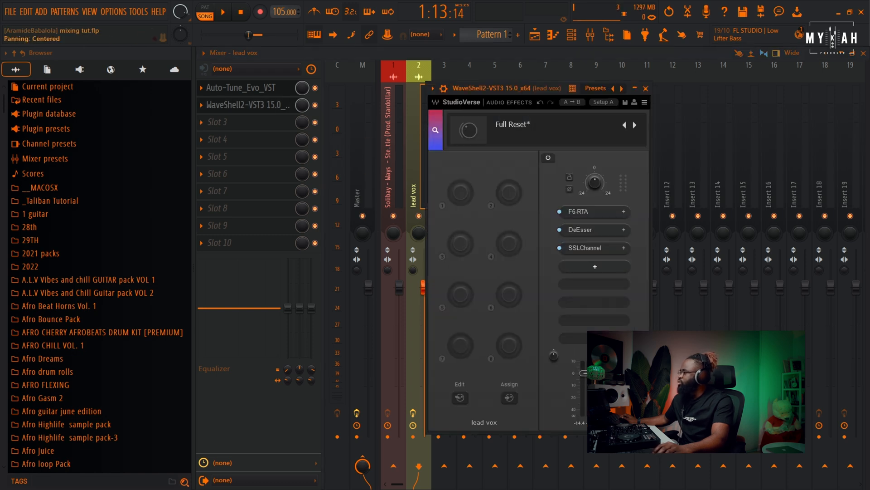
pyautogui.click(596, 266)
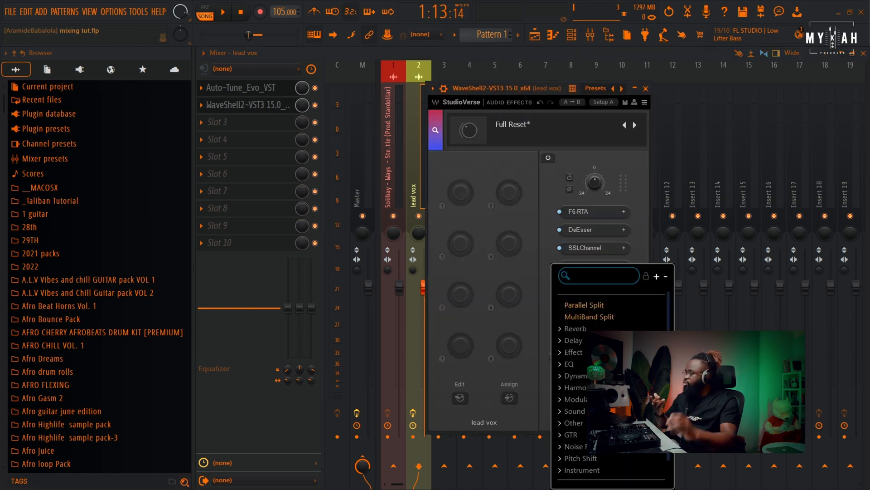
pyautogui.write('p')
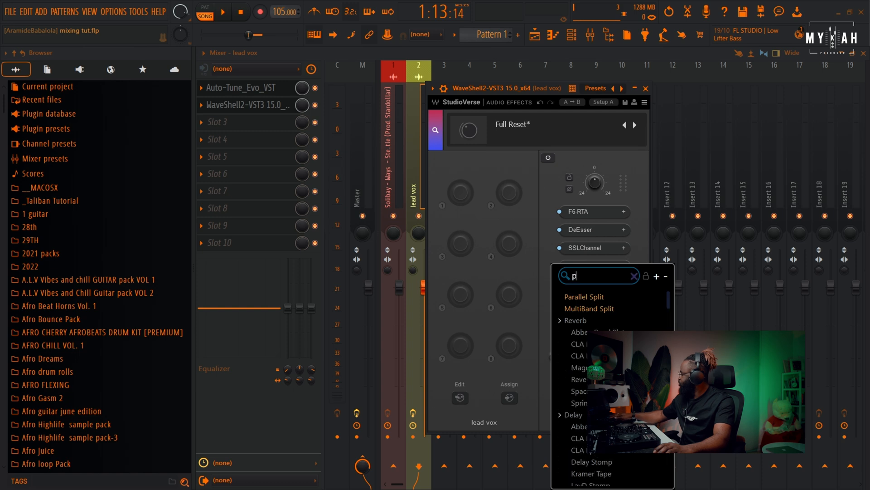
pyautogui.write('u')
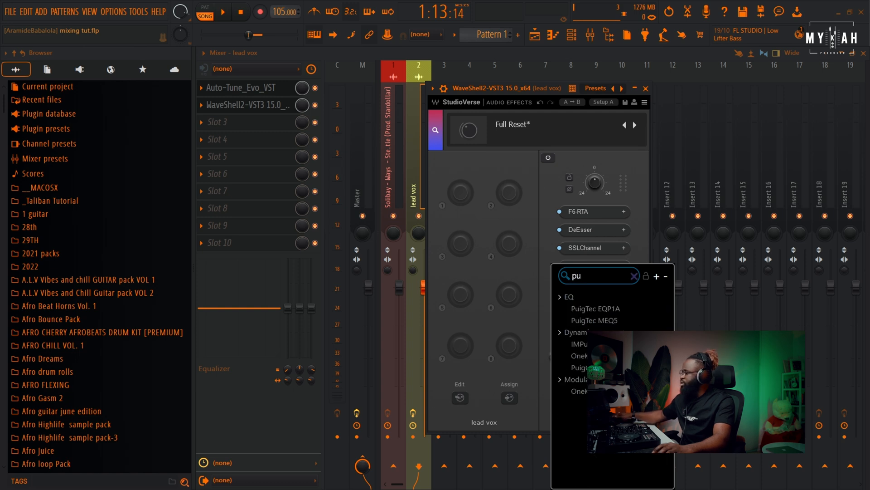
pyautogui.click(596, 309)
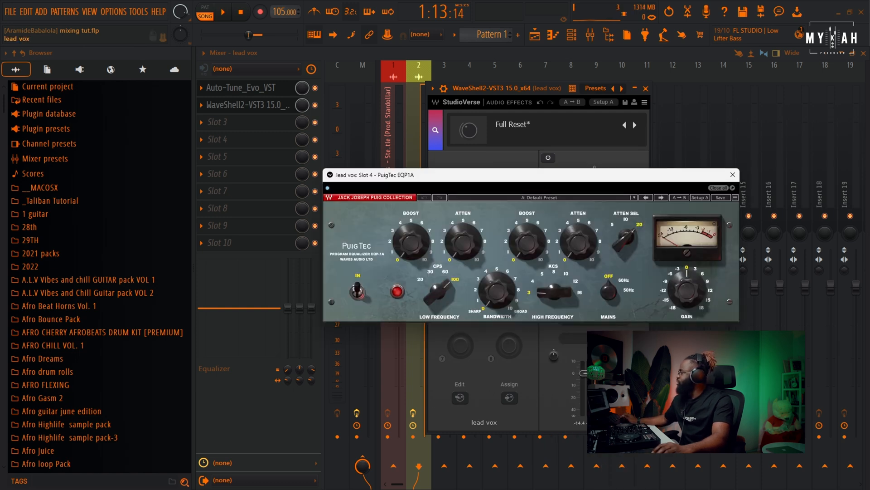
# Step: Set the PuigTec EQP1A high boost to 1.7 and its high frequency to 4 kHz during playback
pyautogui.moveTo(527, 241); pyautogui.dragTo(527, 234)
pyautogui.press('space')
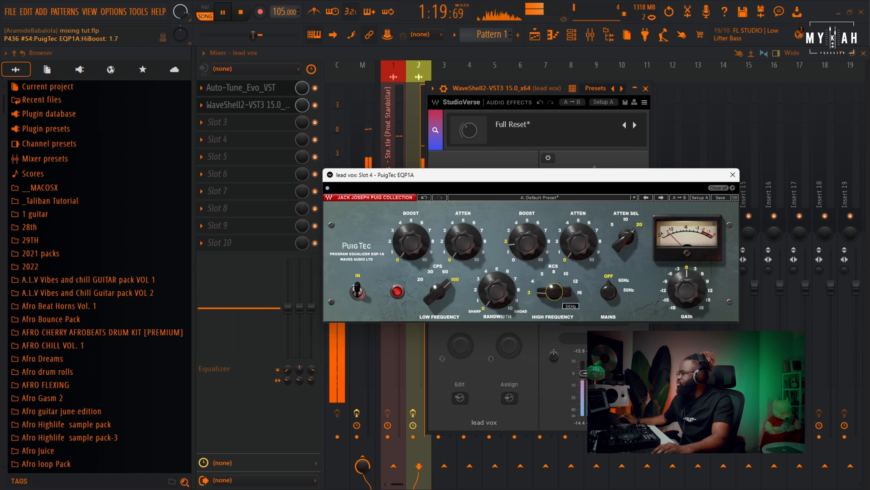
pyautogui.click(554, 292)
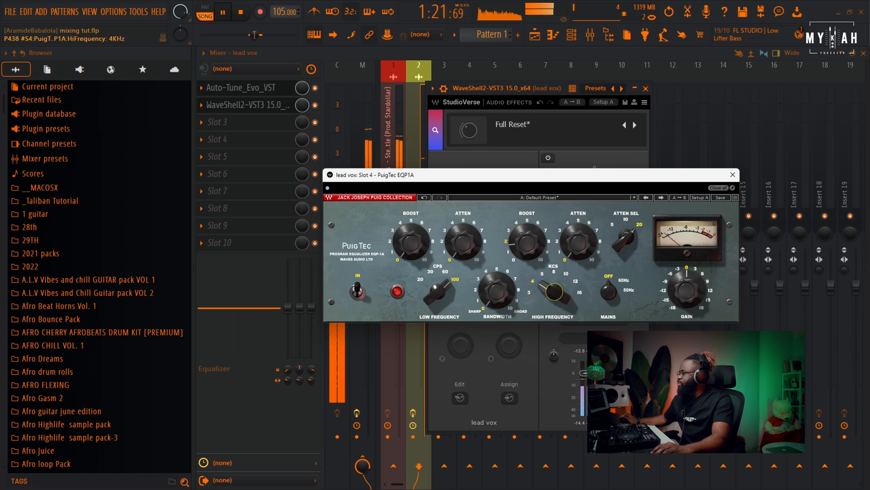
pyautogui.moveTo(554, 292)
pyautogui.mouseDown()
pyautogui.moveTo(543, 289)
pyautogui.moveTo(569, 281)
pyautogui.moveTo(549, 281)
pyautogui.mouseUp()
pyautogui.press('space')
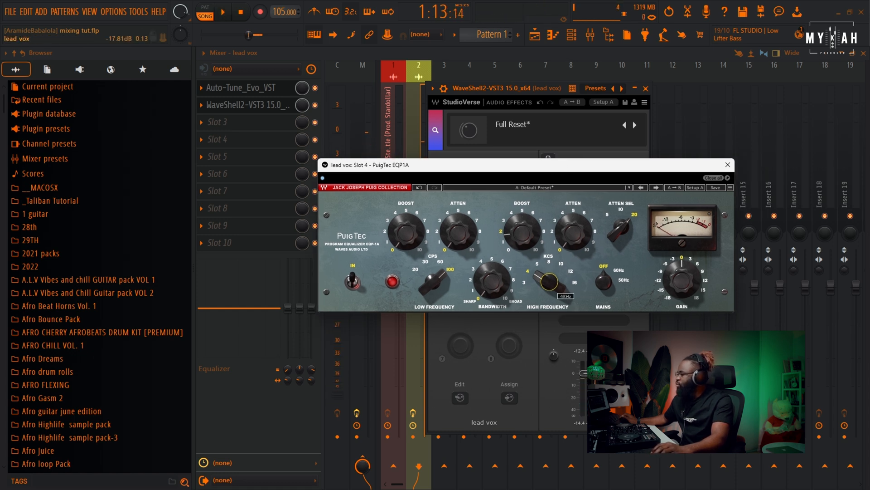
pyautogui.moveTo(531, 166); pyautogui.dragTo(560, 164)
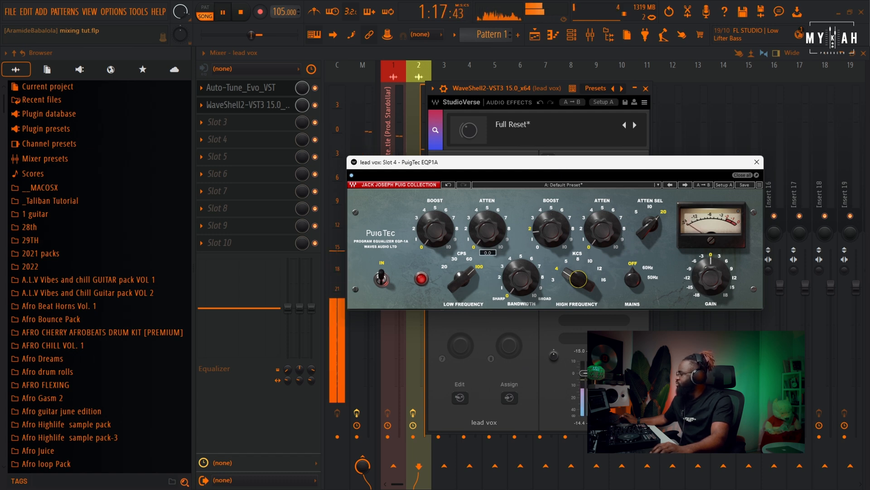
# Step: Set the PuigTec EQP1A low attenuation to 2.9 at 60 Hz, stop playback and close the plugin
pyautogui.moveTo(487, 229)
pyautogui.mouseDown()
pyautogui.moveTo(487, 215)
pyautogui.moveTo(488, 230)
pyautogui.mouseUp()
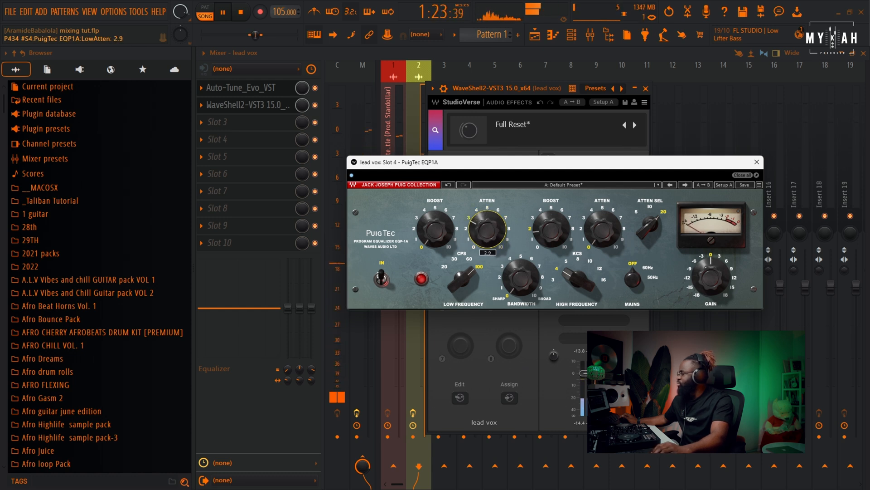
pyautogui.moveTo(462, 278)
pyautogui.mouseDown()
pyautogui.moveTo(462, 286)
pyautogui.moveTo(461, 274)
pyautogui.mouseUp()
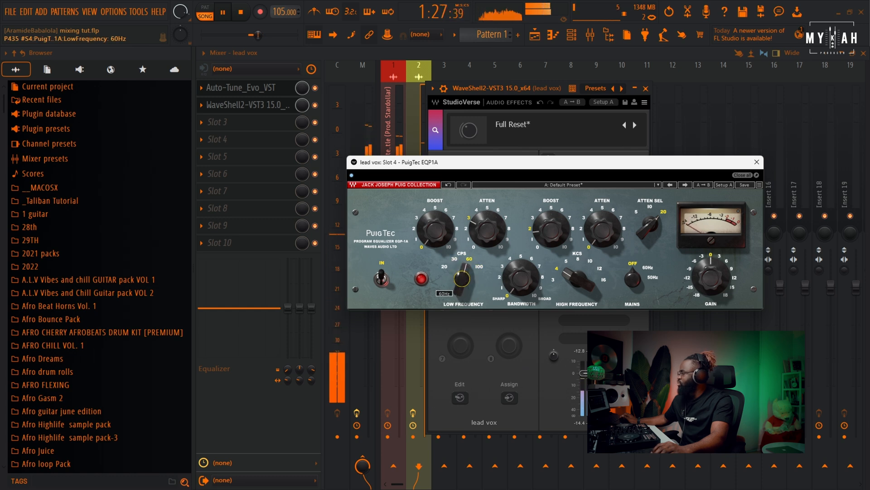
pyautogui.moveTo(523, 166); pyautogui.dragTo(557, 171)
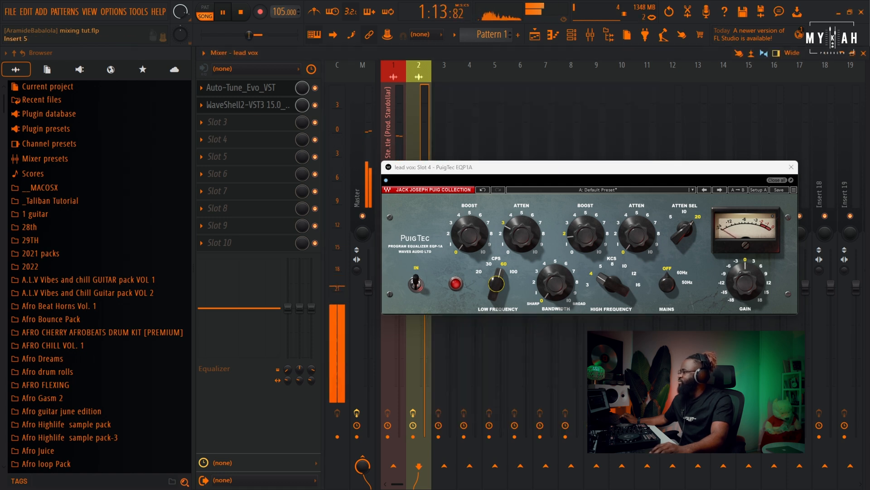
pyautogui.press('space')
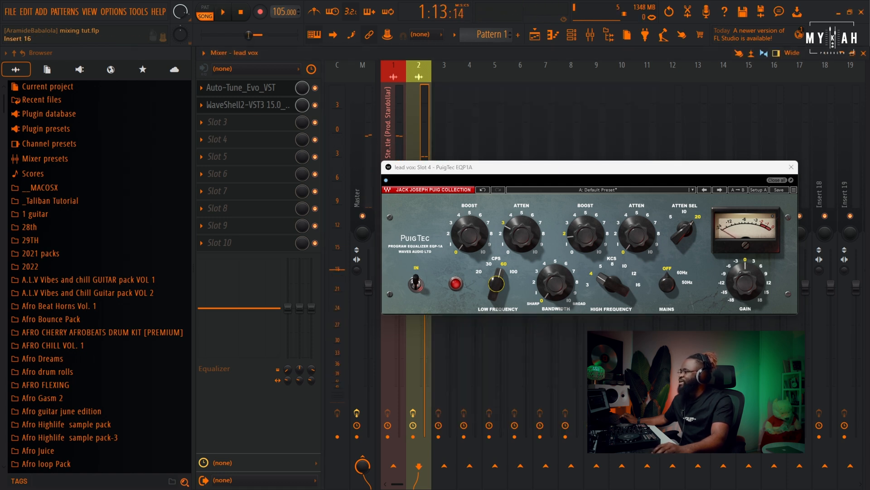
pyautogui.click(791, 167)
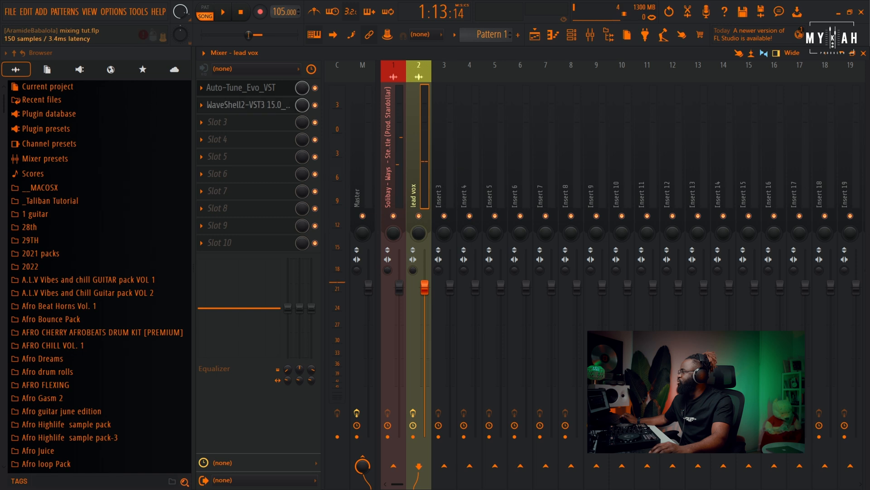
# Step: Add the CLA-2A compressor in the fifth StudioVerse slot of the lead vox chain
pyautogui.click(248, 105)
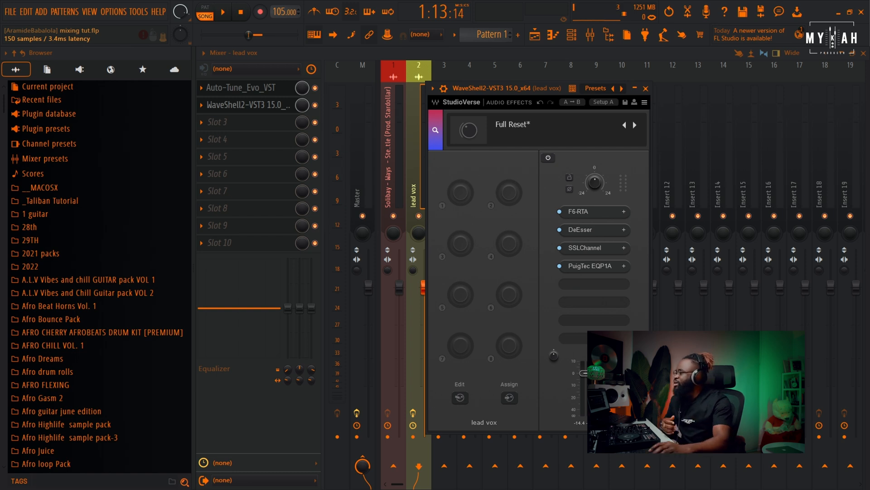
pyautogui.click(595, 285)
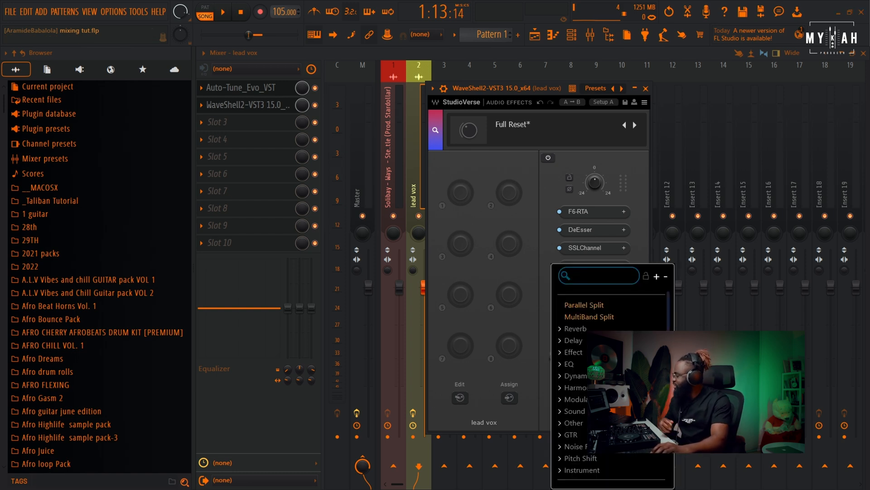
pyautogui.write('cl')
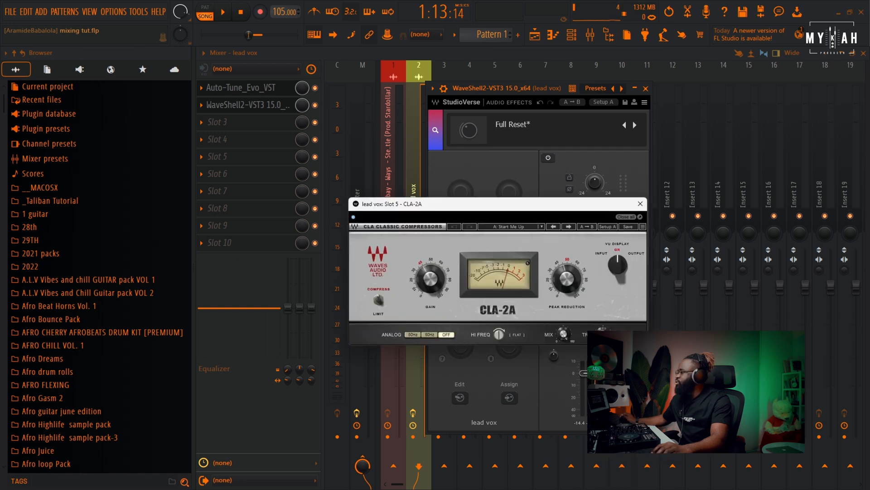
pyautogui.moveTo(499, 203); pyautogui.dragTo(521, 203)
# Step: Set the CLA-2A gain to about 38.56 and peak reduction to 52.36 while playing the vocal
pyautogui.press('space')
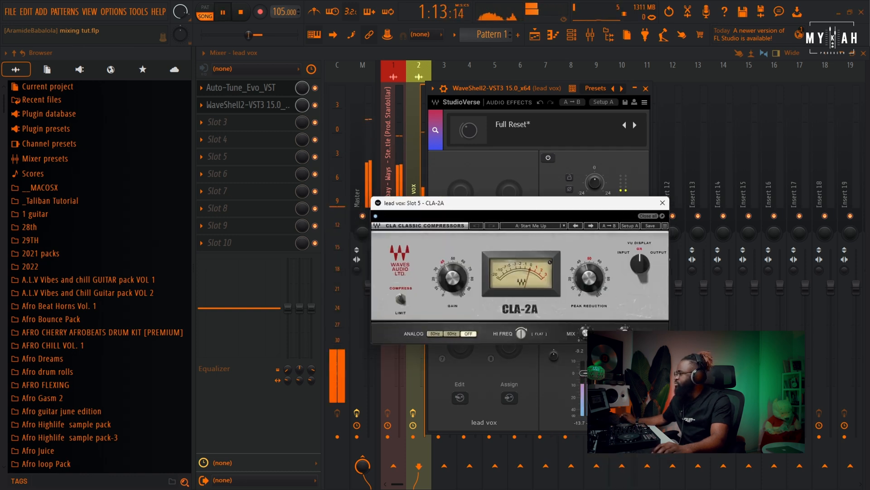
pyautogui.moveTo(499, 202); pyautogui.dragTo(511, 203)
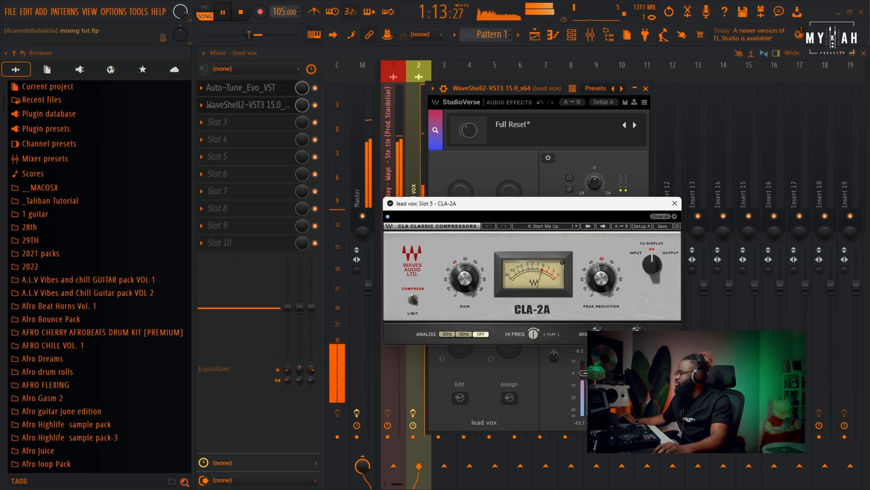
pyautogui.moveTo(601, 278); pyautogui.dragTo(602, 276)
pyautogui.moveTo(465, 279); pyautogui.dragTo(465, 279)
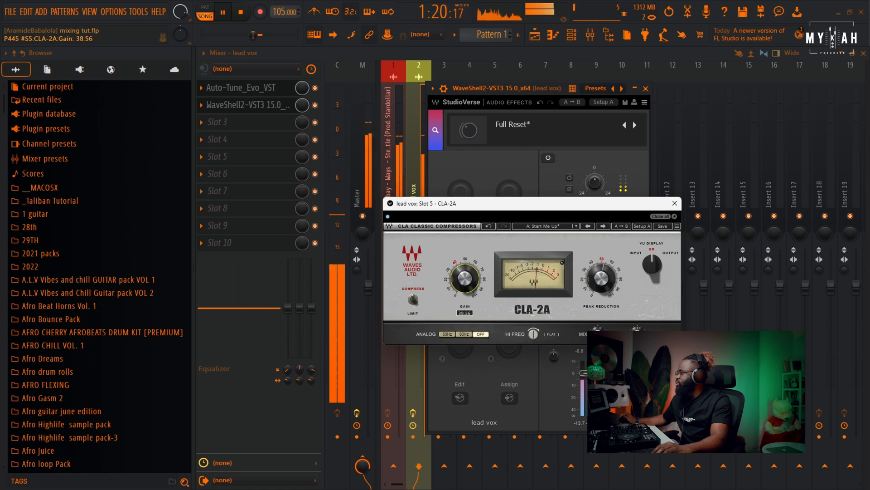
pyautogui.moveTo(601, 276); pyautogui.dragTo(601, 279)
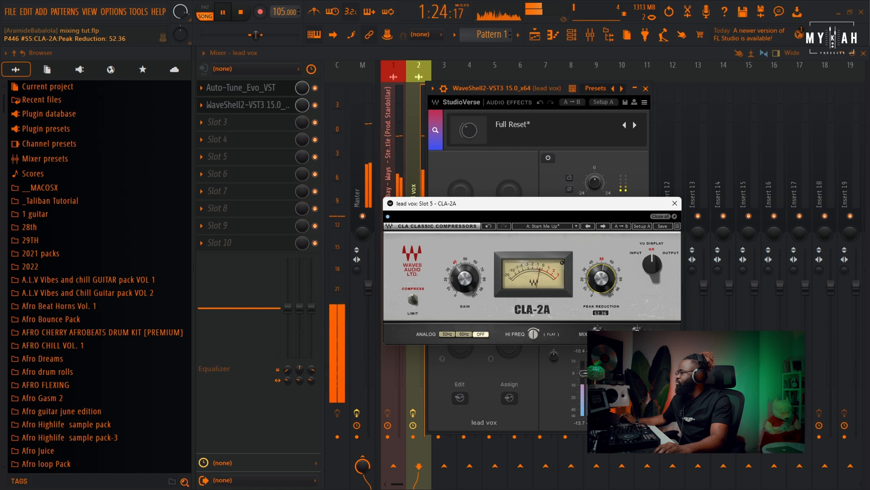
pyautogui.press('space')
# Step: Play the vocal and fine-tune the CLA-2A peak reduction to 52.00
pyautogui.moveTo(544, 207); pyautogui.dragTo(572, 209)
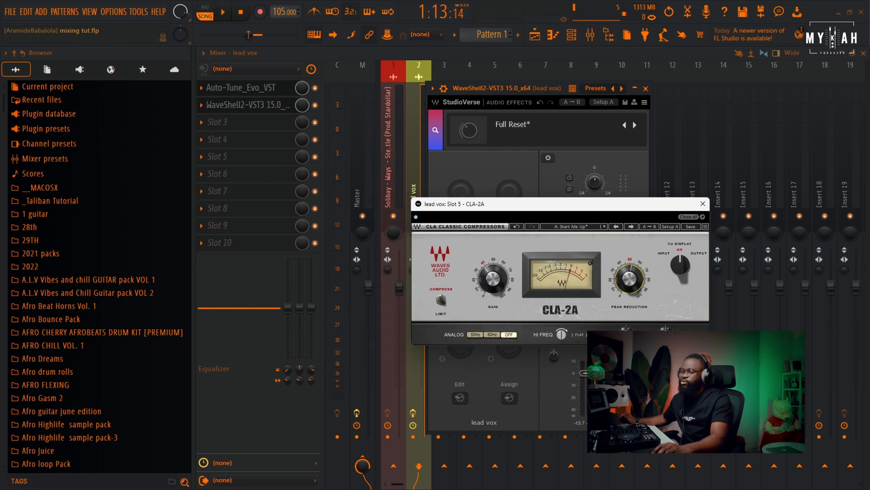
pyautogui.moveTo(561, 204); pyautogui.dragTo(572, 205)
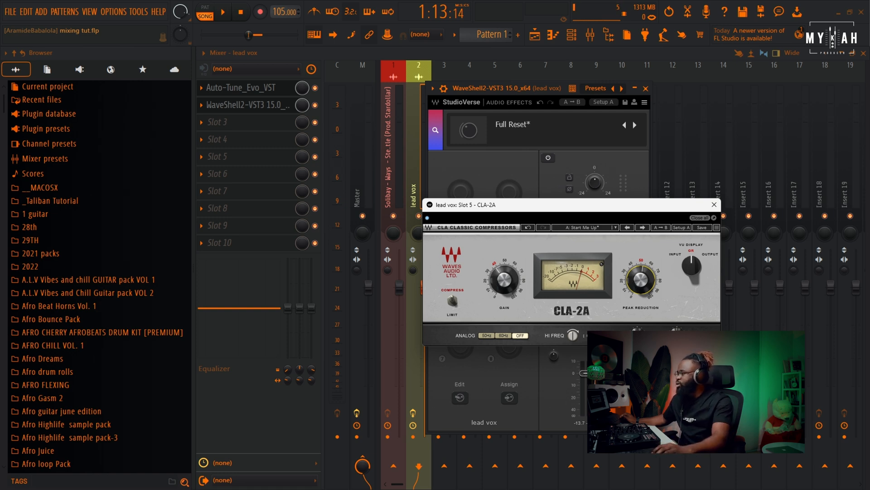
pyautogui.moveTo(572, 205); pyautogui.dragTo(586, 204)
pyautogui.press('space')
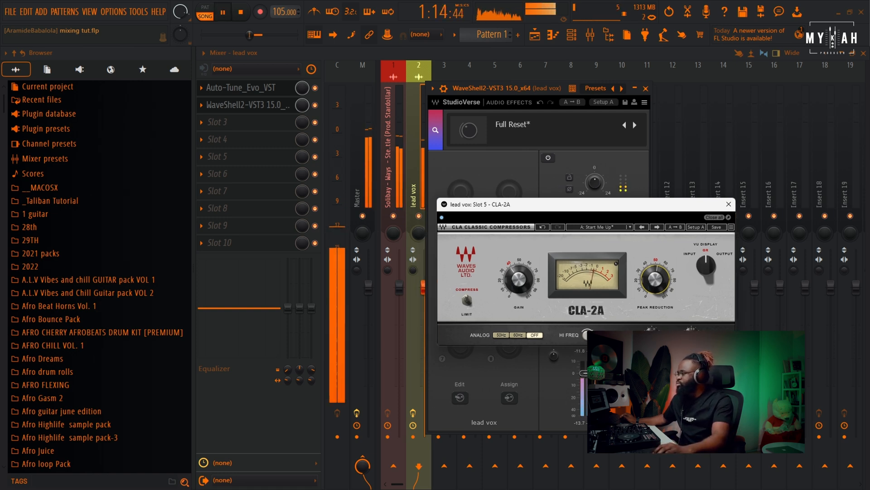
pyautogui.moveTo(655, 280); pyautogui.dragTo(656, 277)
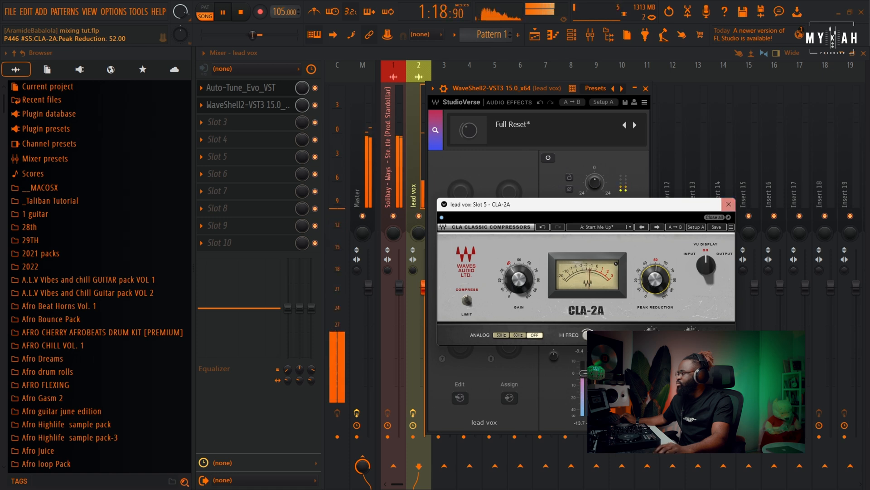
pyautogui.press('space')
# Step: Compare the mix on Realphones' Near, Mid and Far monitors on the Master track, return to Near, and bypass Realphones
pyautogui.click(363, 182)
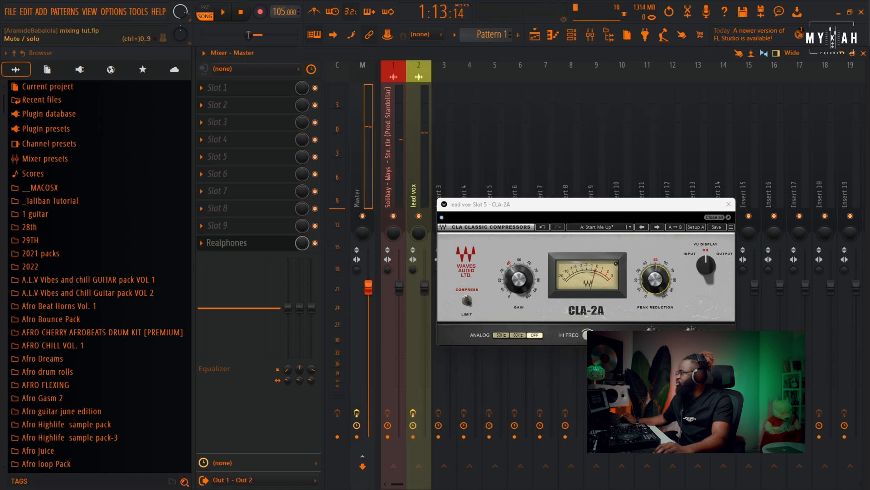
pyautogui.click(393, 192)
pyautogui.click(202, 242)
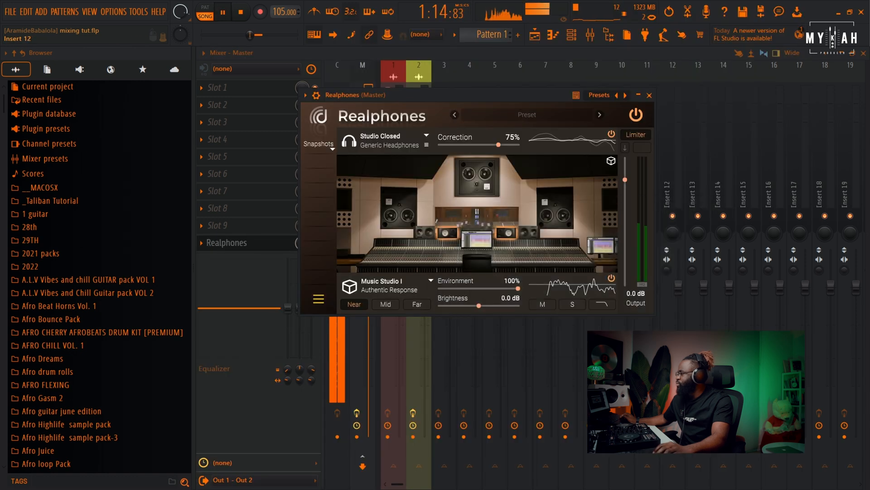
pyautogui.click(385, 304)
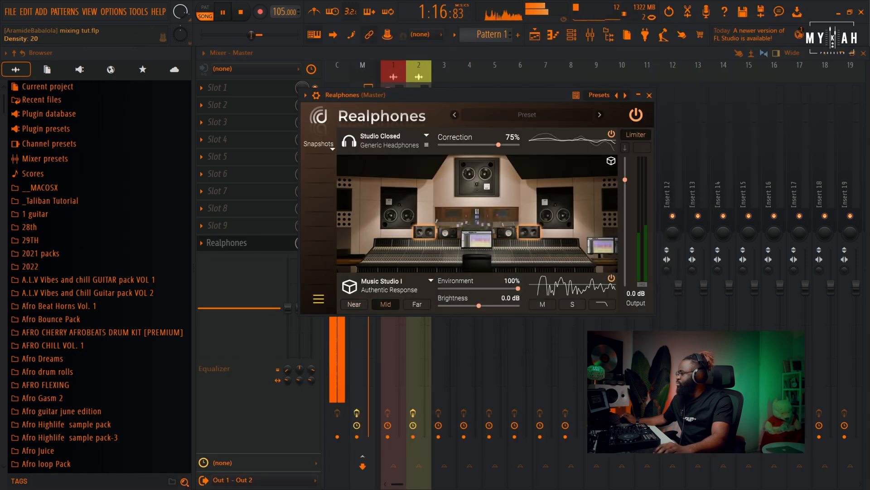
pyautogui.click(417, 304)
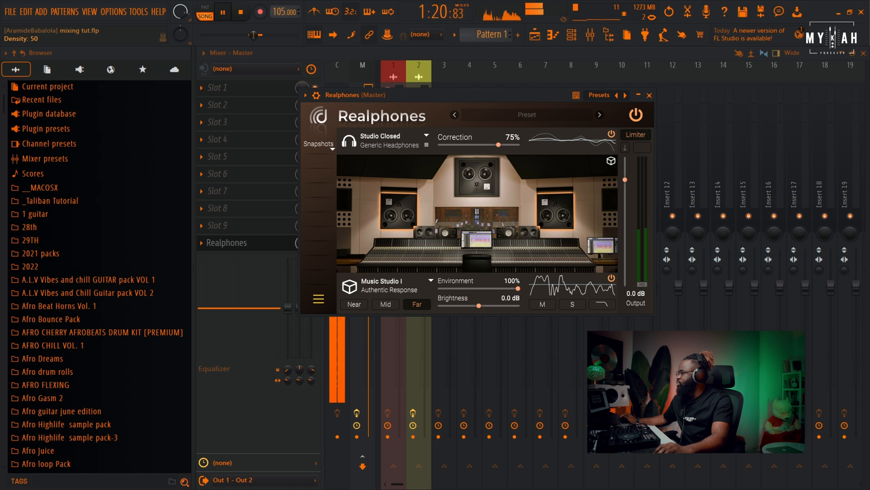
pyautogui.click(354, 305)
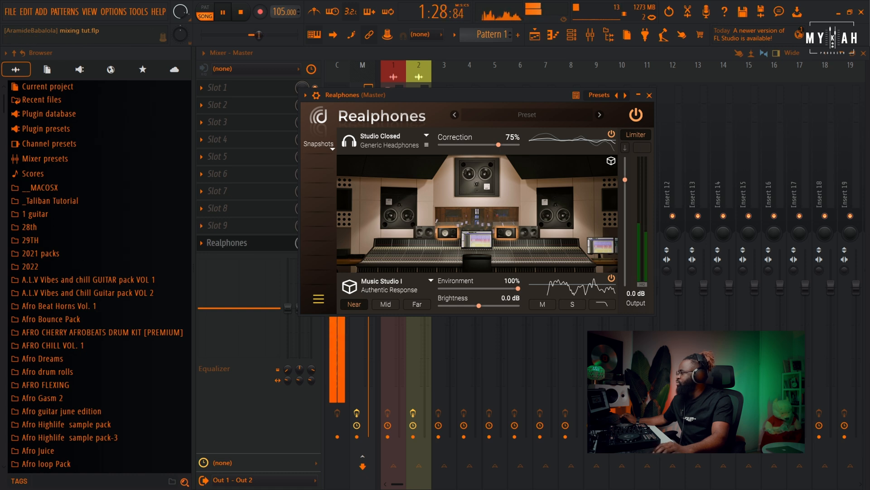
pyautogui.click(227, 243)
pyautogui.click(315, 242)
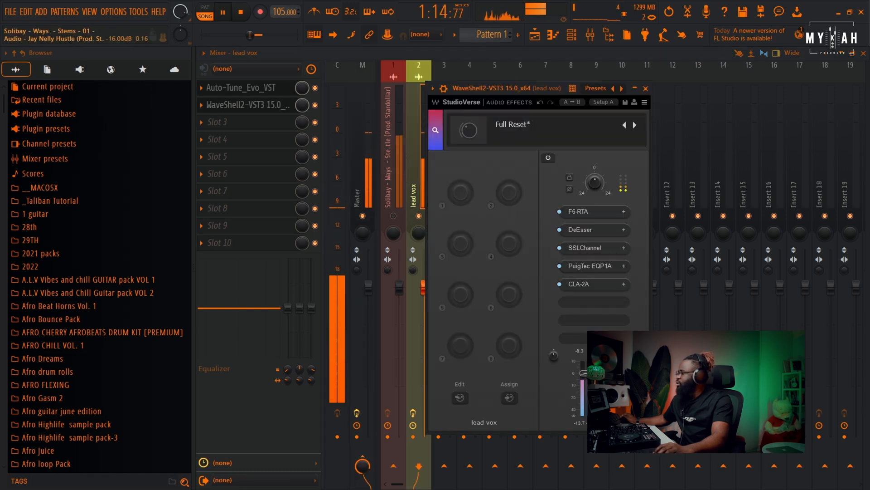
# Step: Lower the F6 EQ's band 2 gain to -3.1 dB and fine-tune bands 3 and 4 while playing the vocal
pyautogui.click(580, 212)
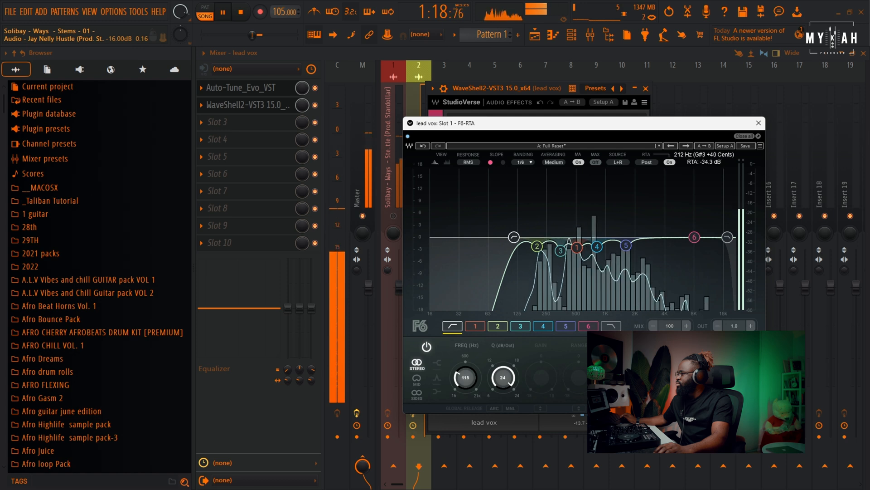
pyautogui.click(537, 247)
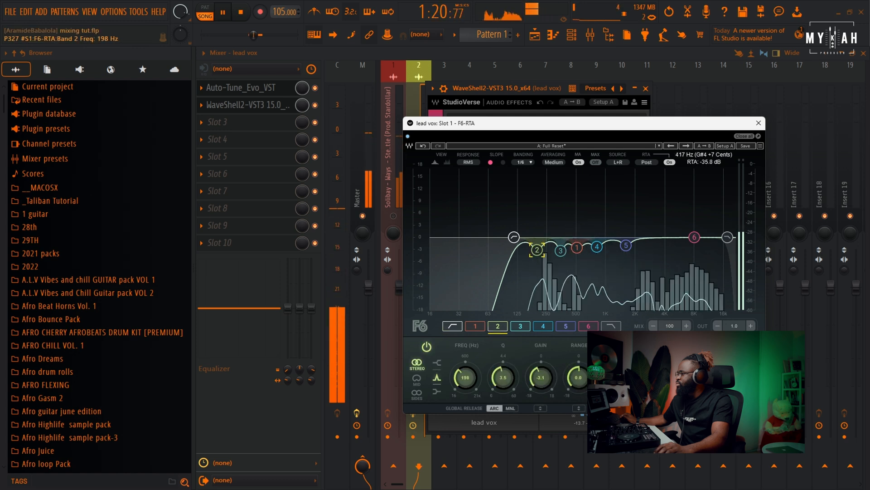
pyautogui.moveTo(561, 250); pyautogui.dragTo(597, 248)
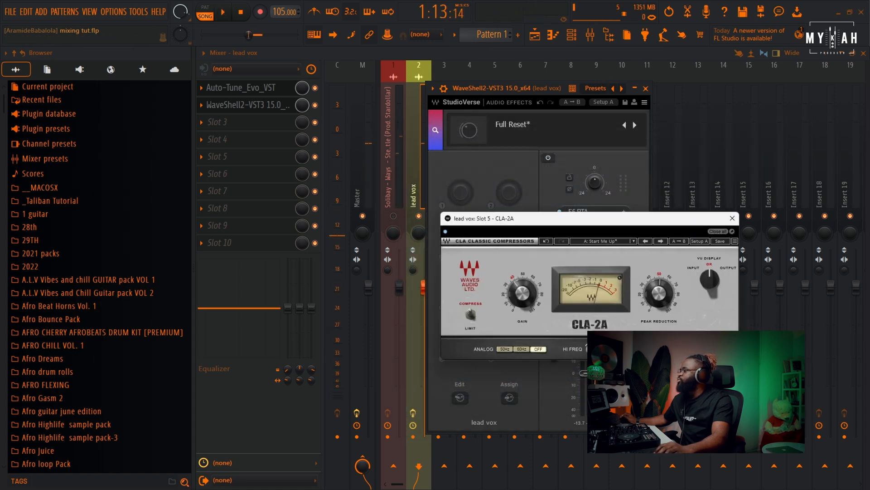
# Step: Add a second CLA-2A compressor in the sixth StudioVerse slot of the lead vox chain
pyautogui.moveTo(544, 218); pyautogui.dragTo(516, 194)
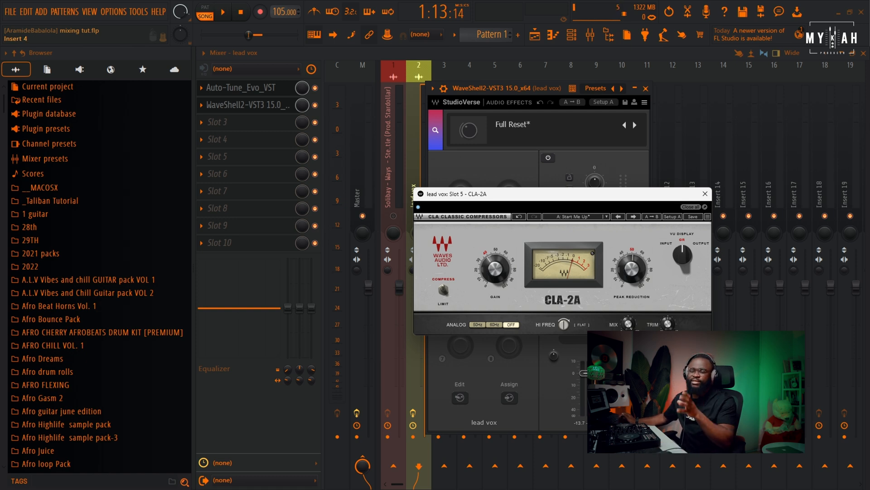
pyautogui.click(705, 194)
pyautogui.click(594, 266)
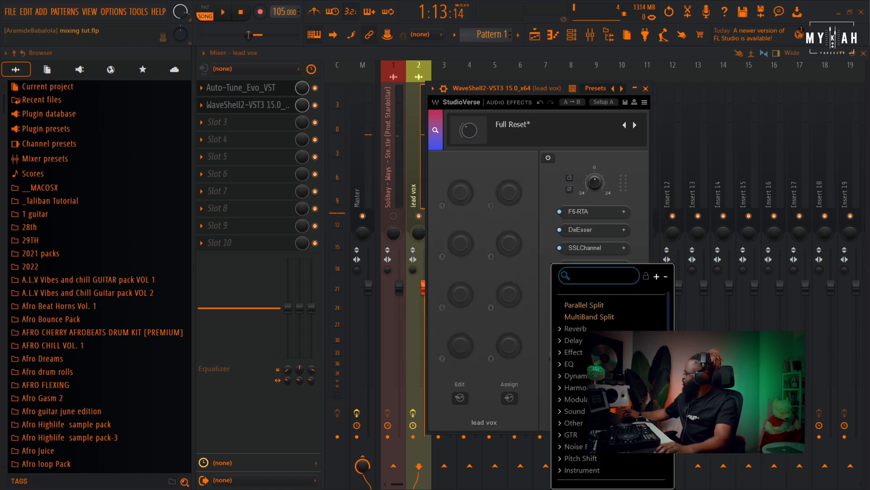
pyautogui.write('c')
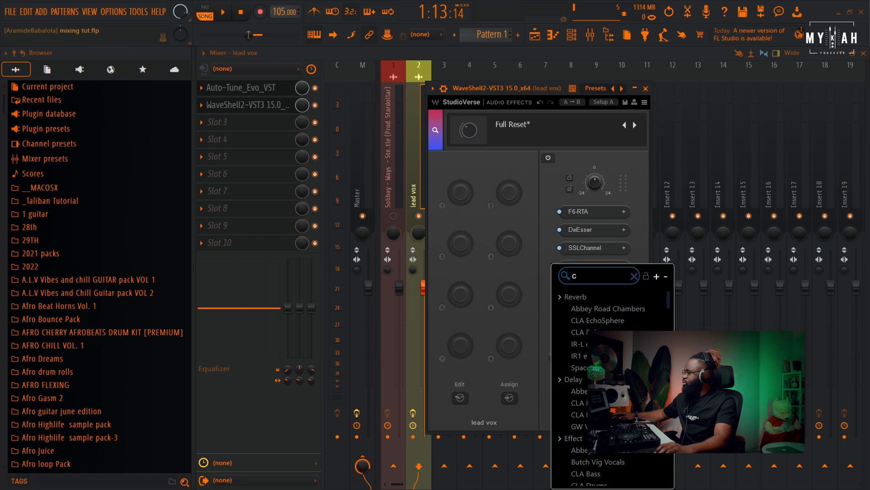
pyautogui.write('la')
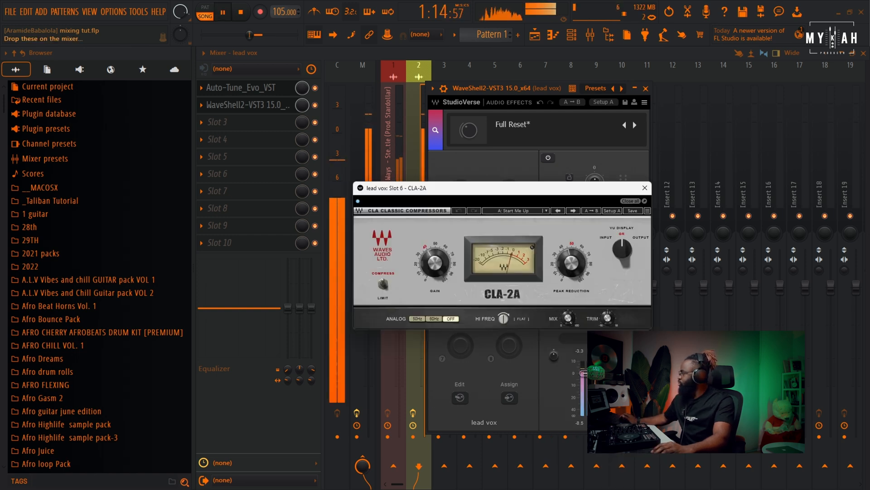
pyautogui.click(644, 188)
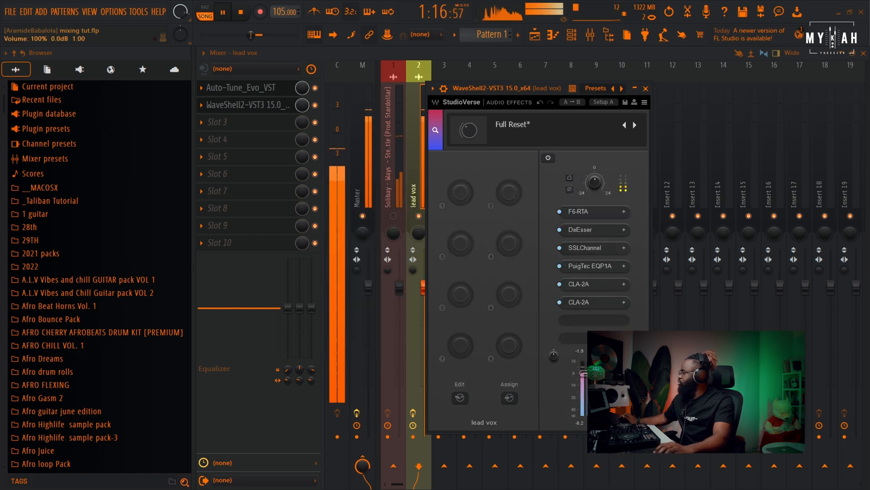
# Step: Play the vocal and set the second CLA-2A's peak reduction to 49.72 and gain to about 37.92
pyautogui.press('space')
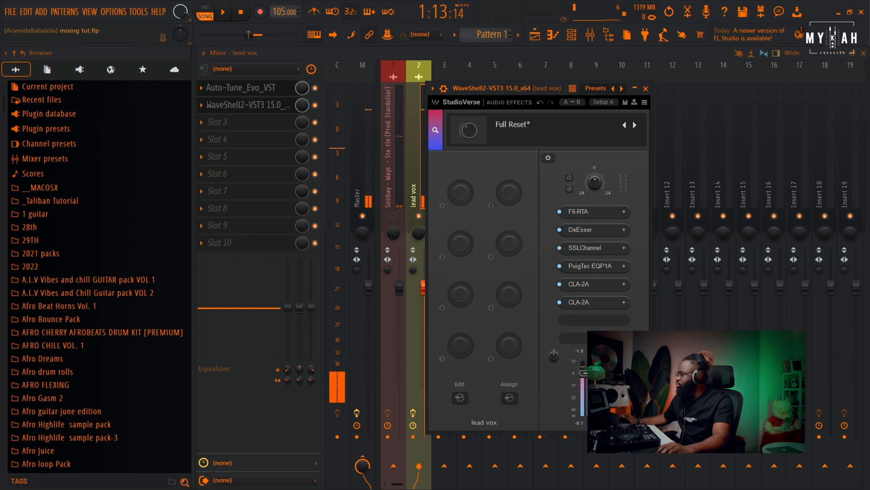
pyautogui.press('space')
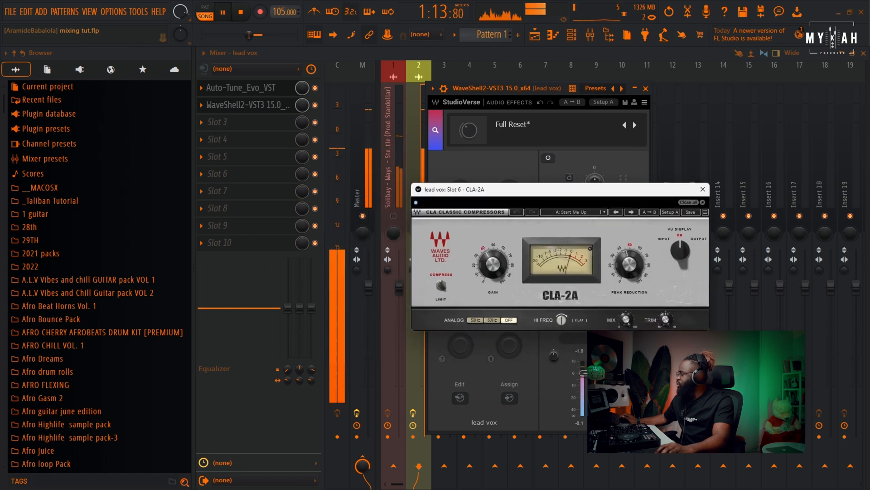
pyautogui.press('space')
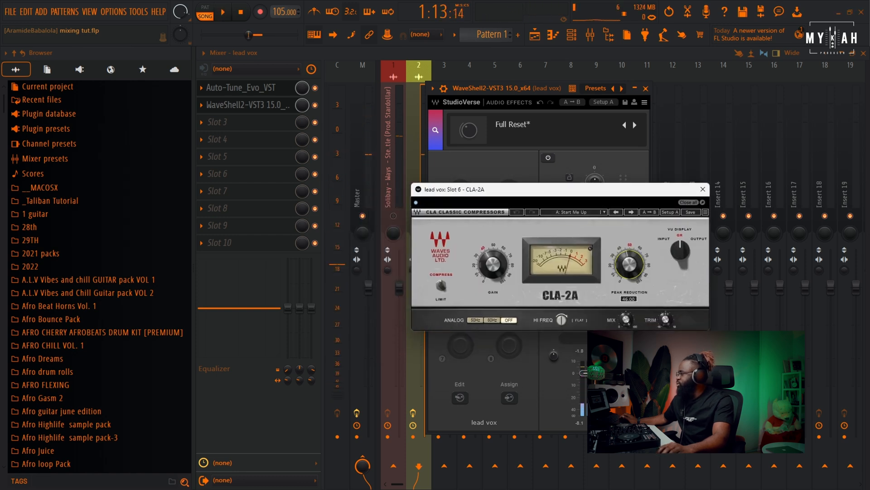
pyautogui.press('space')
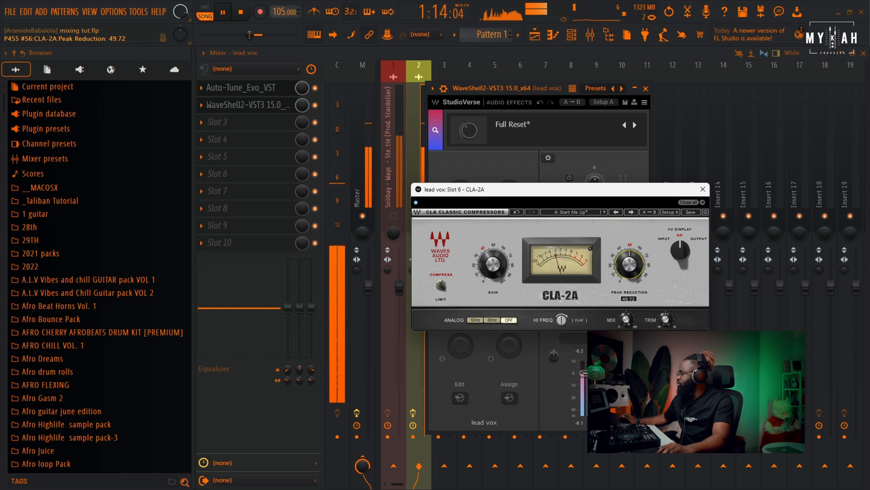
pyautogui.press('space')
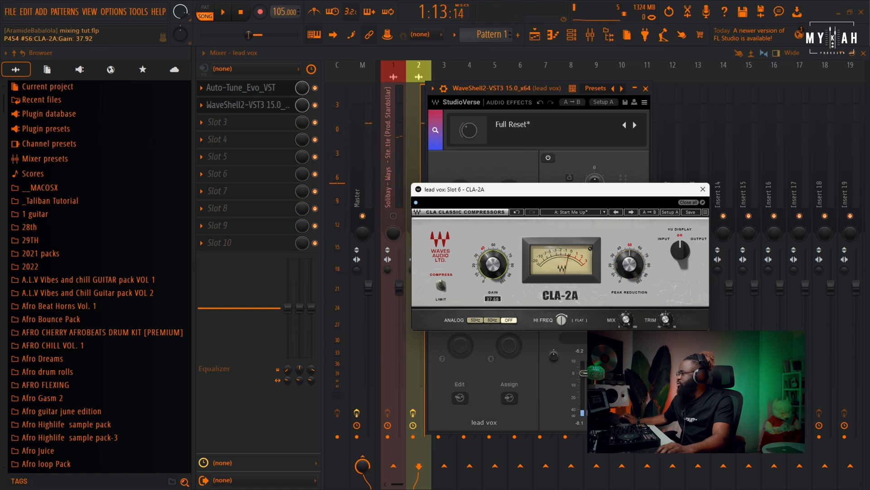
pyautogui.press('space')
# Step: Unmute the beat's mixer track, audition it with the processed lead vocal, and stop playback in the playlist
pyautogui.click(393, 216)
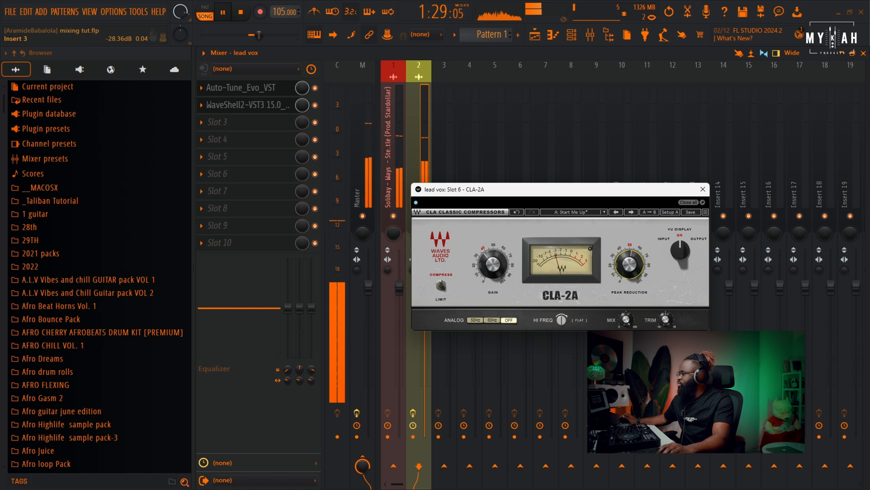
pyautogui.click(248, 104)
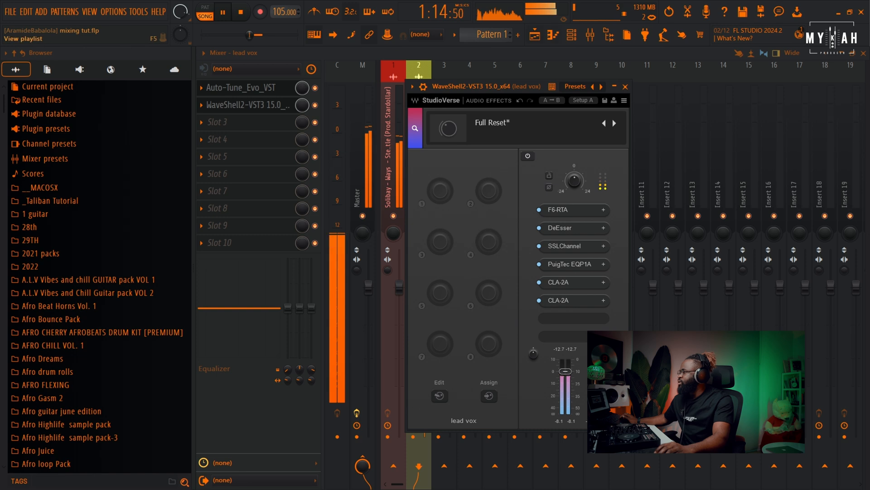
pyautogui.click(535, 35)
pyautogui.press('space')
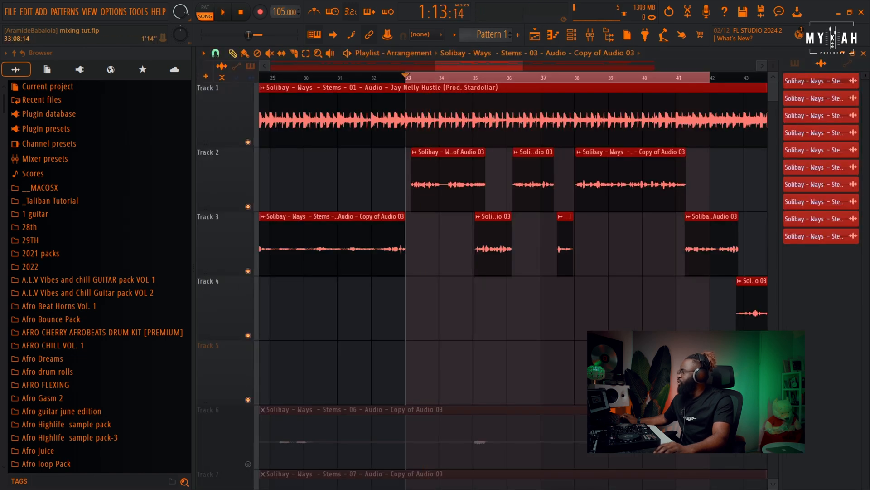
# Step: Move the playback position to about bar 10 and check the mixer routing of the vocal clip on playlist Track 3
pyautogui.moveTo(436, 66); pyautogui.dragTo(267, 68)
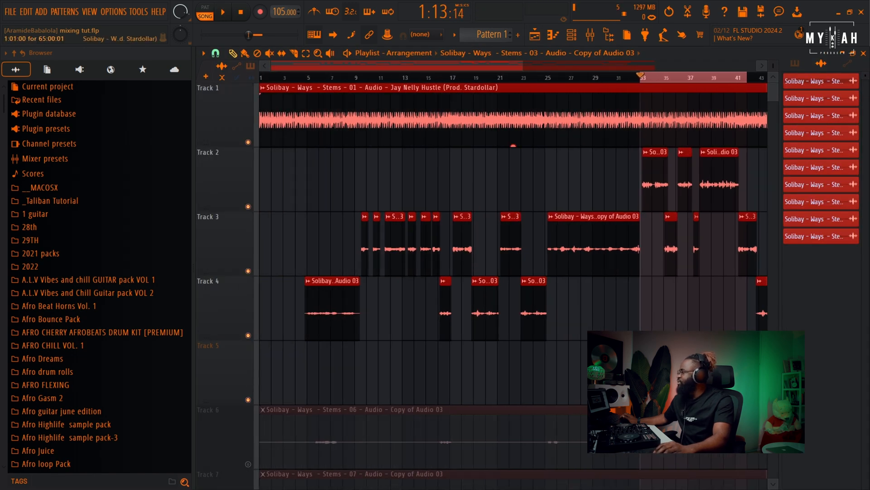
pyautogui.moveTo(358, 77); pyautogui.dragTo(366, 77)
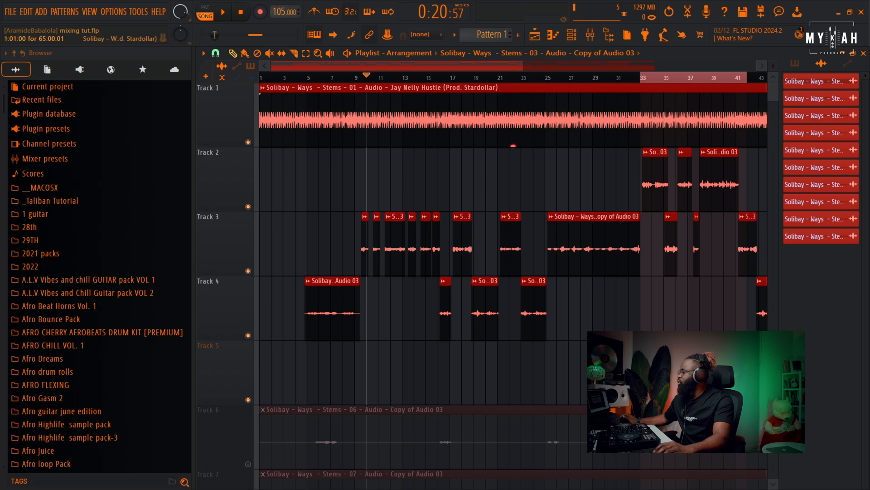
pyautogui.scroll(7, 367, 233)
pyautogui.doubleClick(366, 233)
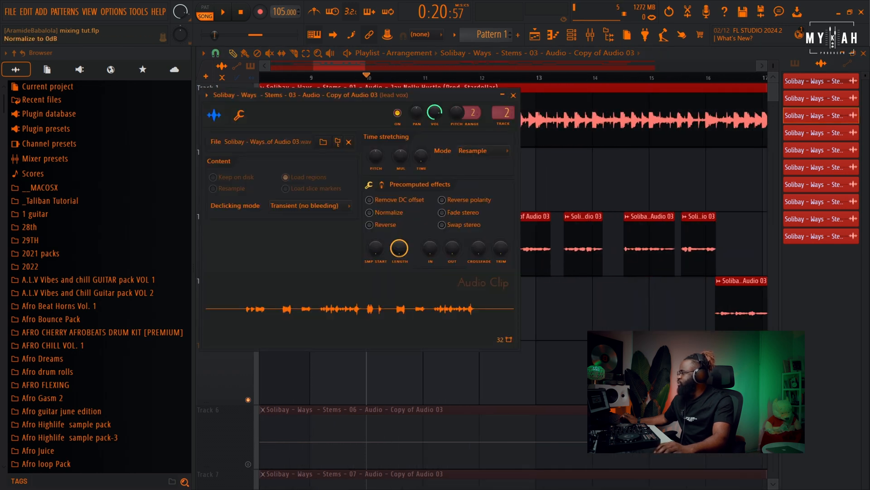
pyautogui.press('Escape')
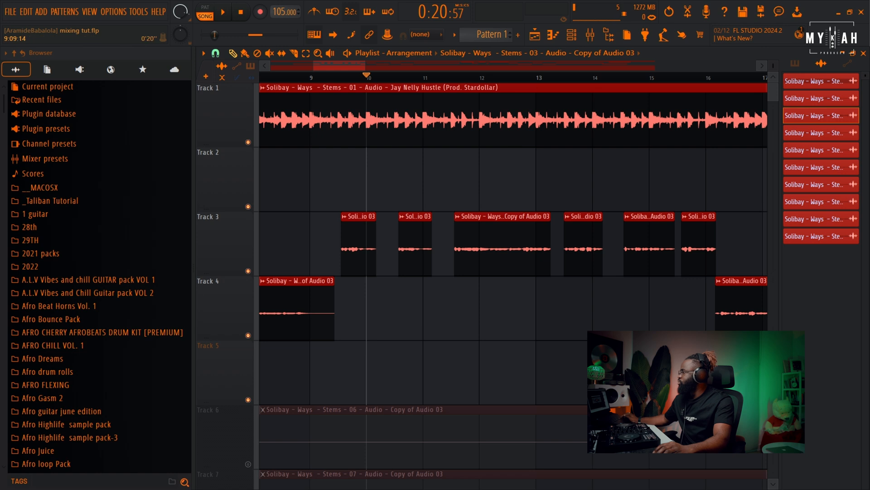
# Step: Play from about bar 10 and make sure the Stems 05 clip on Track 4 is routed to the lead vox mixer track
pyautogui.press('space')
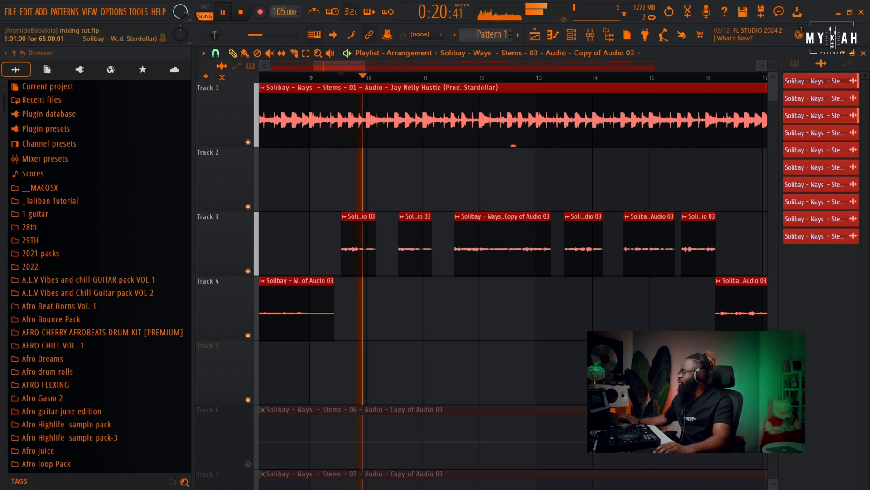
pyautogui.scroll(-5, 512, 281)
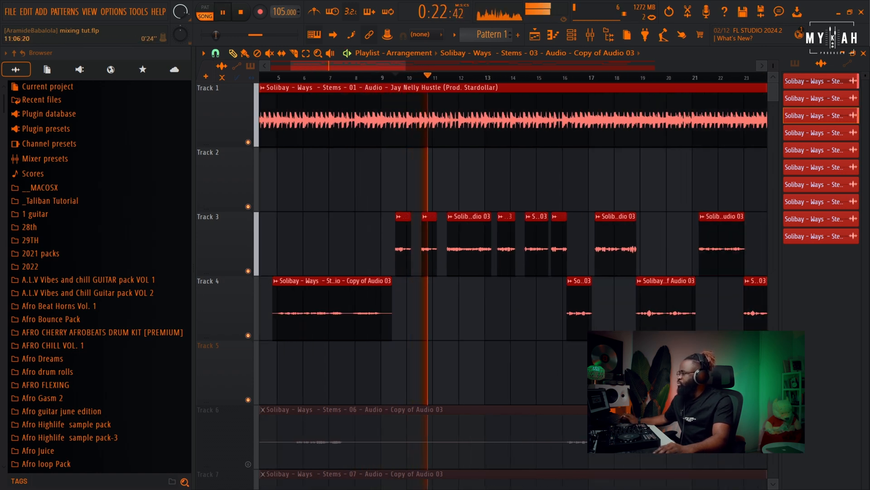
pyautogui.scroll(-3, 513, 281)
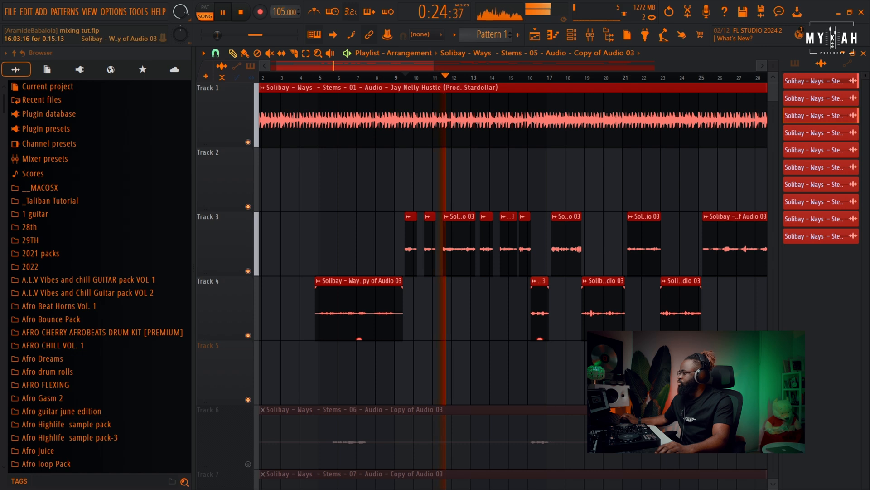
pyautogui.doubleClick(539, 309)
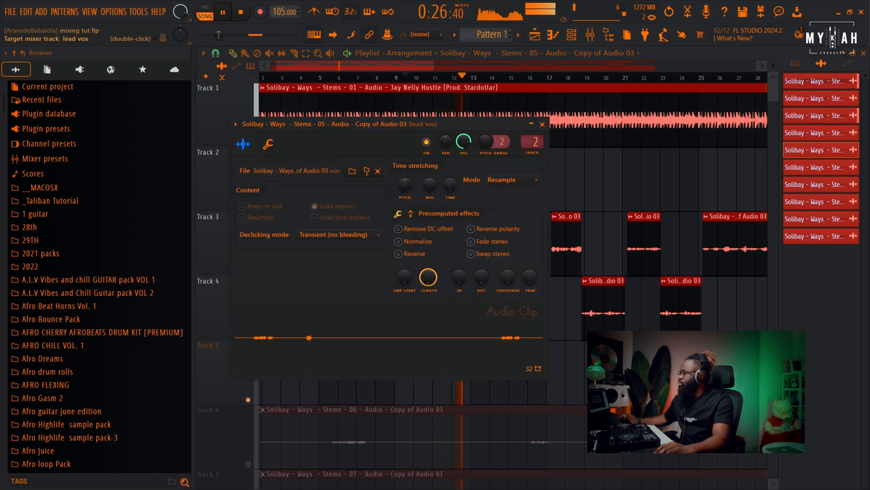
pyautogui.press('Escape')
# Step: Route the long Stems 04 clip at the start of playlist Track 4 to mixer track 2, lead vox
pyautogui.doubleClick(358, 313)
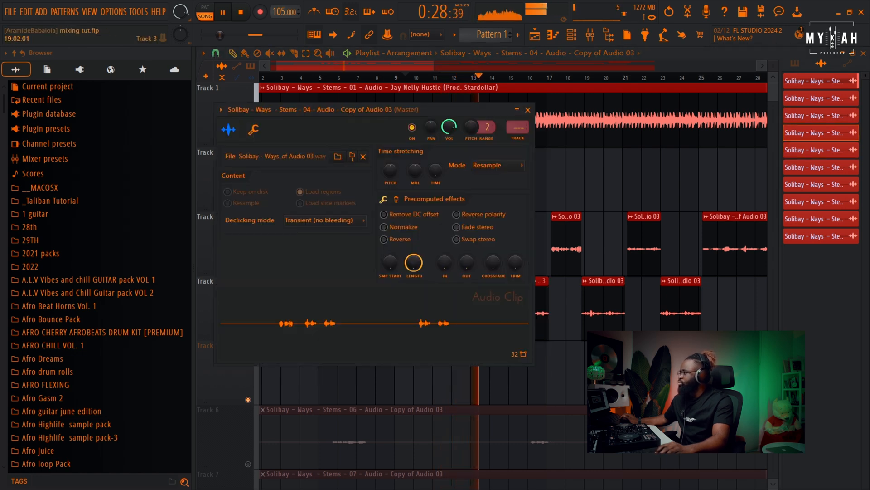
pyautogui.press('Escape')
pyautogui.press('space')
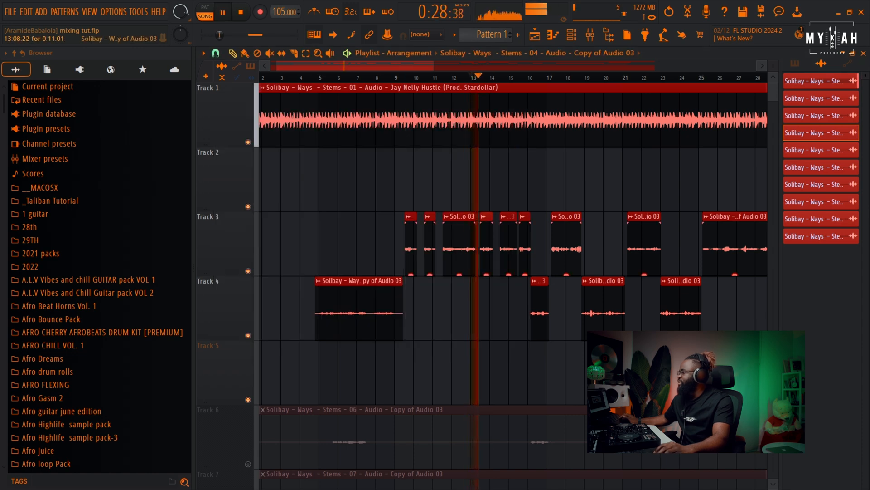
pyautogui.doubleClick(359, 313)
pyautogui.press('Escape')
# Step: Listen to the song while checking the mixer routing of the remaining vocal clips on playlist Track 3
pyautogui.doubleClick(483, 247)
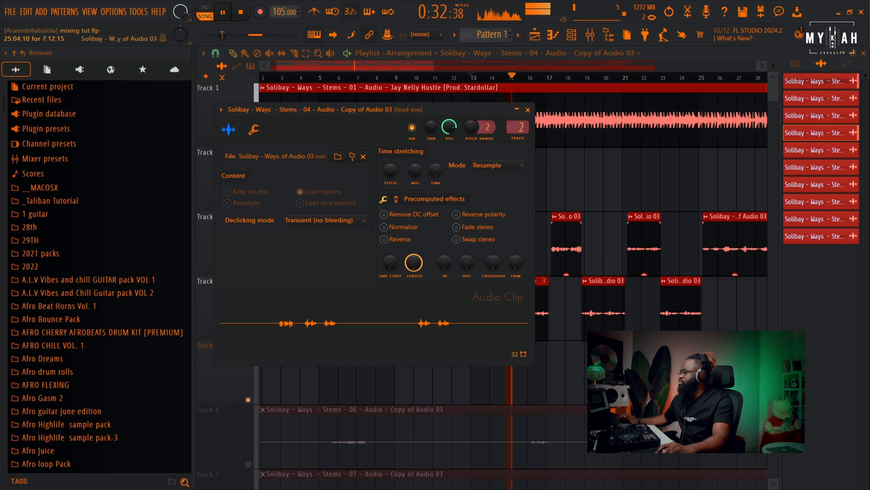
pyautogui.doubleClick(731, 248)
pyautogui.press('Escape')
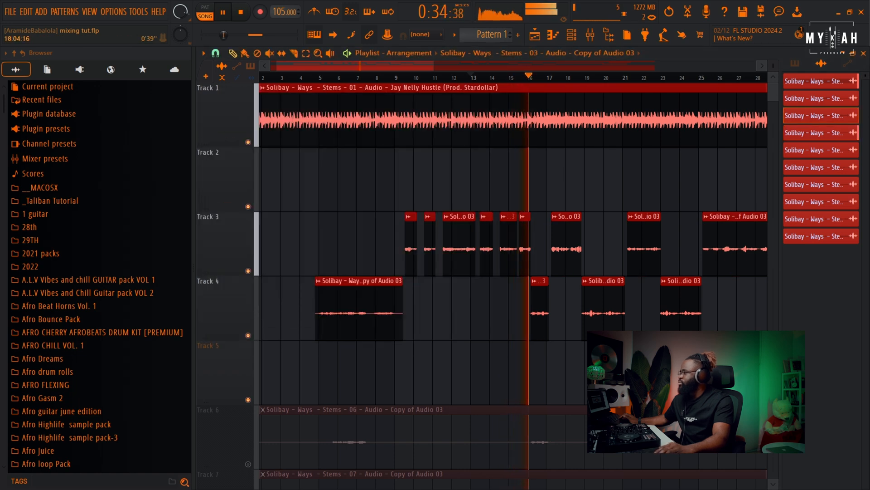
pyautogui.scroll(-2, 513, 247)
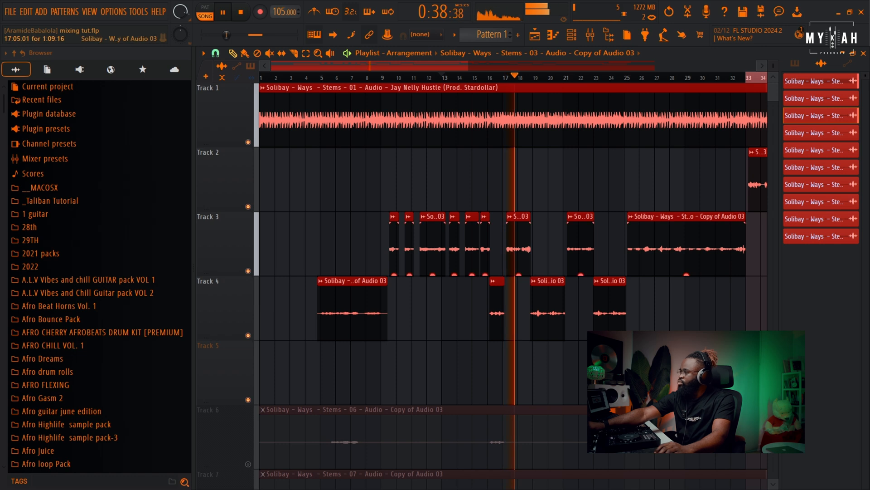
pyautogui.doubleClick(519, 247)
pyautogui.press('Escape')
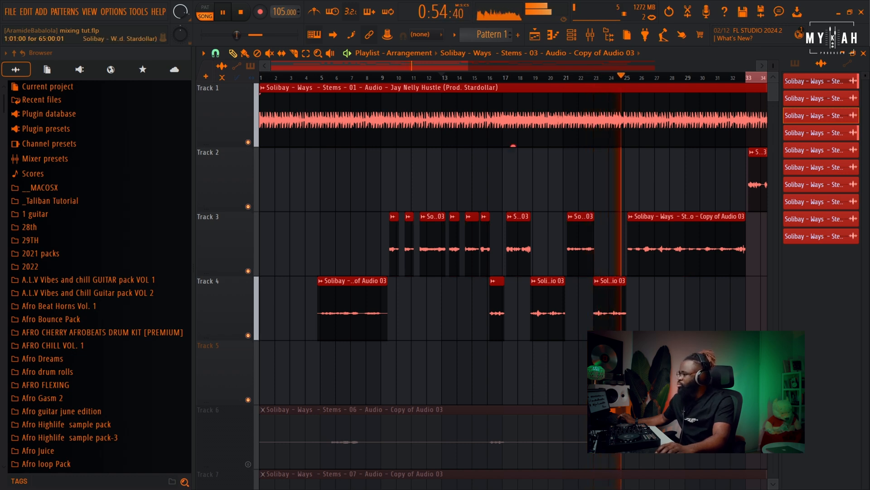
pyautogui.doubleClick(684, 243)
pyautogui.press('Escape')
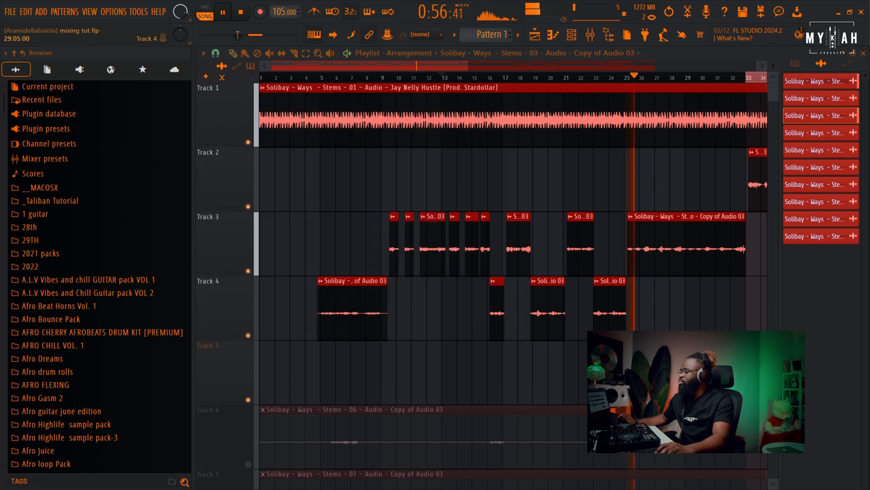
pyautogui.scroll(-7, 513, 245)
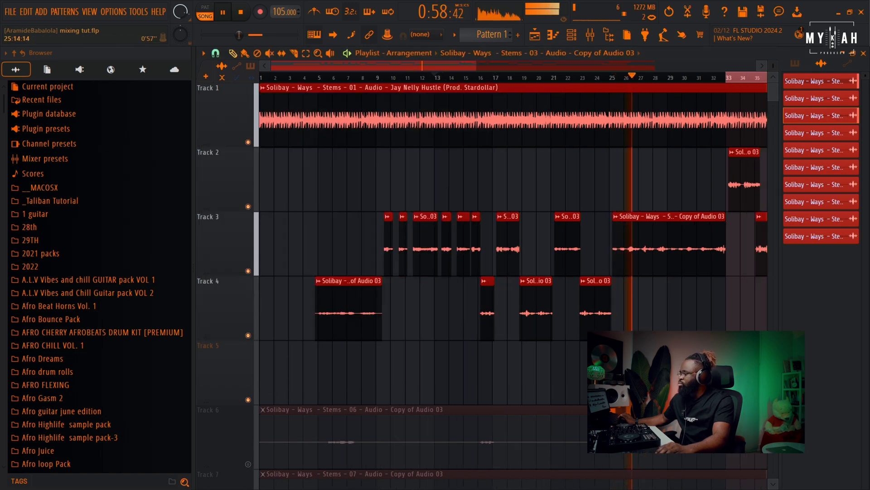
pyautogui.scroll(-2, 513, 245)
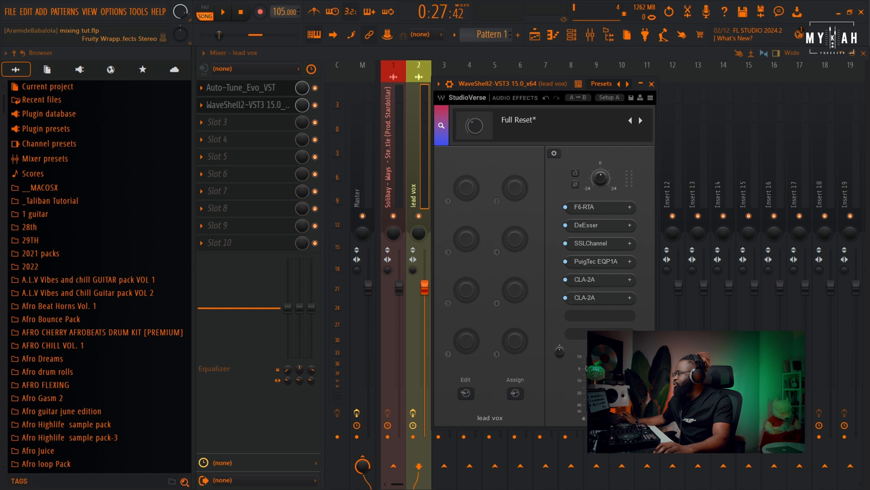
# Step: Add a Parallel Split after the second CLA-2A in the lead vox StudioVerse chain
pyautogui.moveTo(512, 84); pyautogui.dragTo(474, 81)
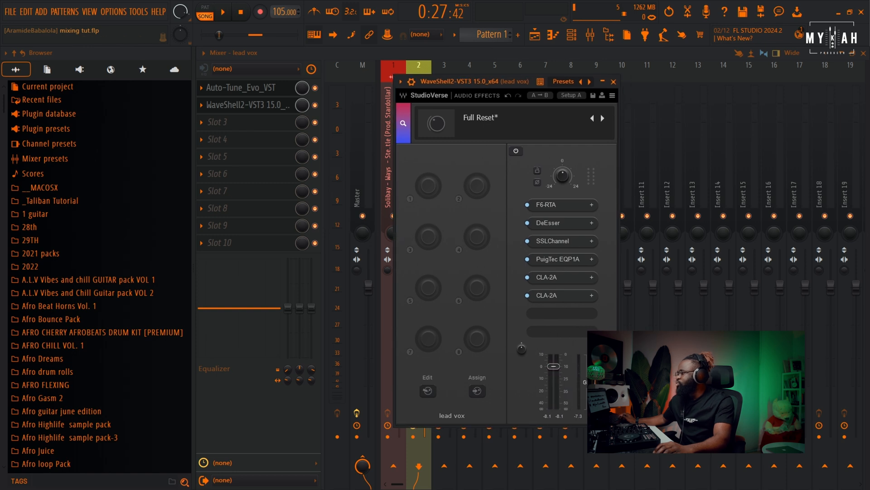
pyautogui.click(563, 314)
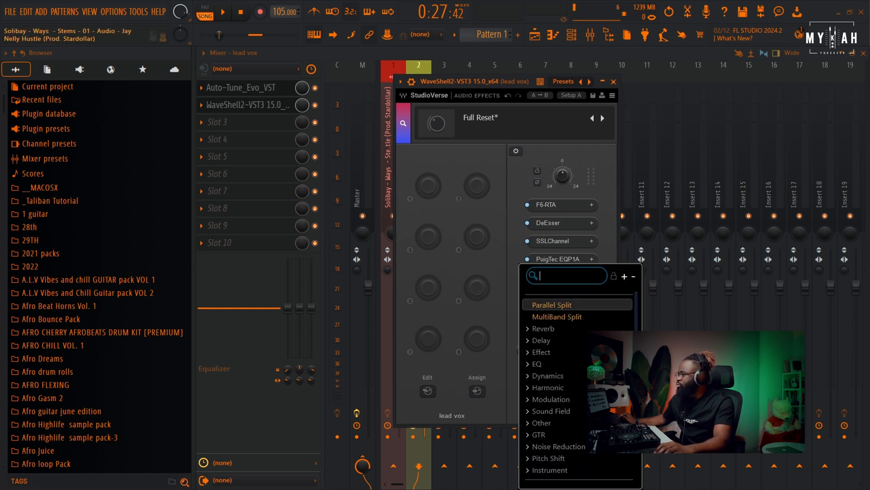
pyautogui.click(542, 274)
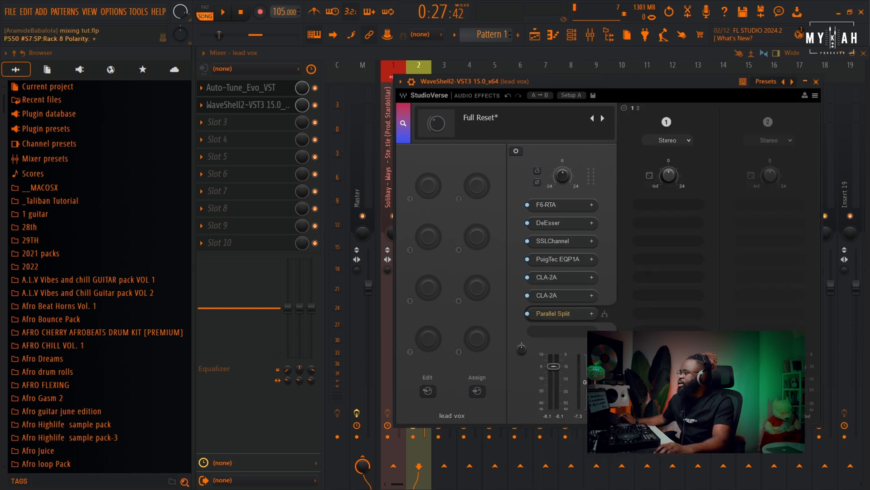
# Step: Load a CLA-76 compressor into the first slot of the Parallel Split's second branch
pyautogui.click(769, 205)
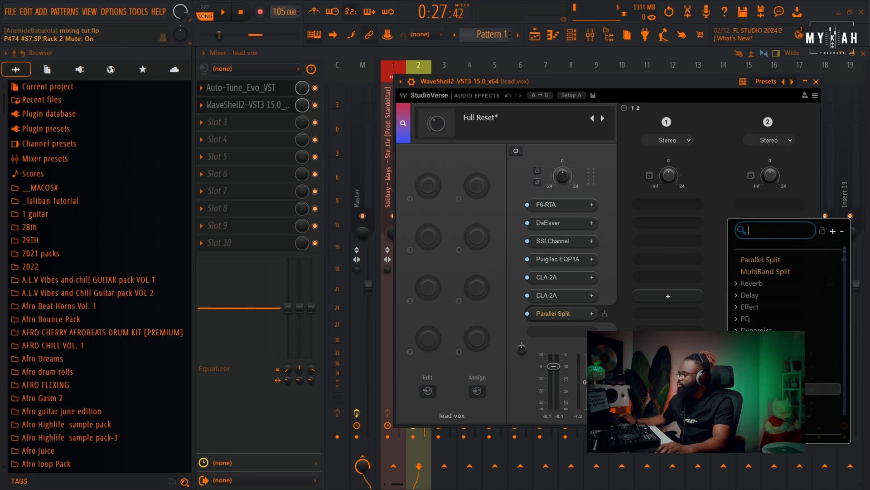
pyautogui.scroll(-1, 771, 399)
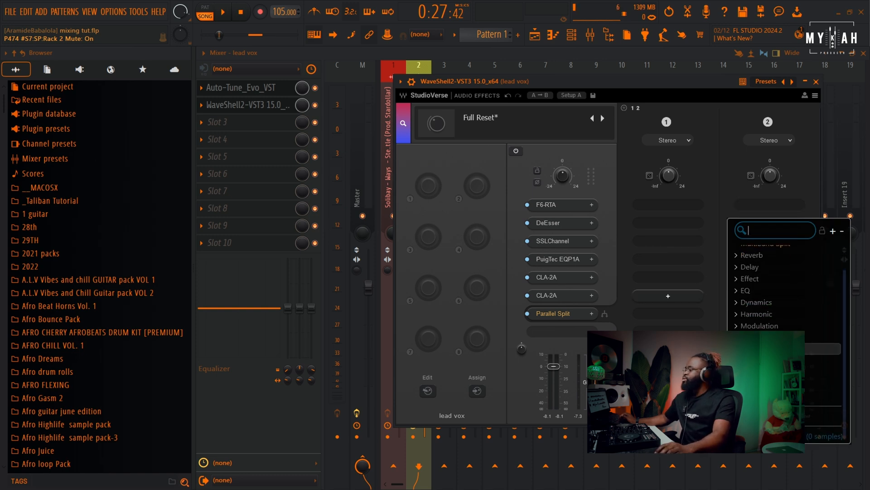
pyautogui.scroll(1, 770, 326)
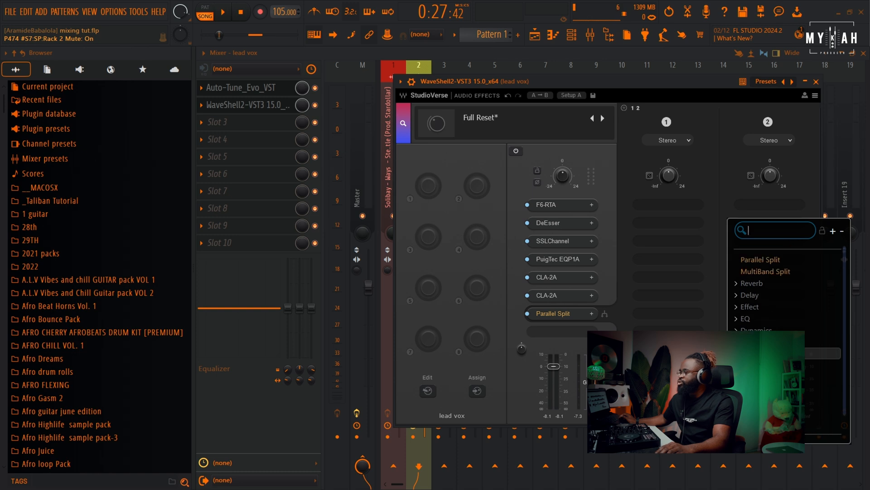
pyautogui.click(766, 330)
pyautogui.scroll(-5, 766, 336)
pyautogui.click(766, 345)
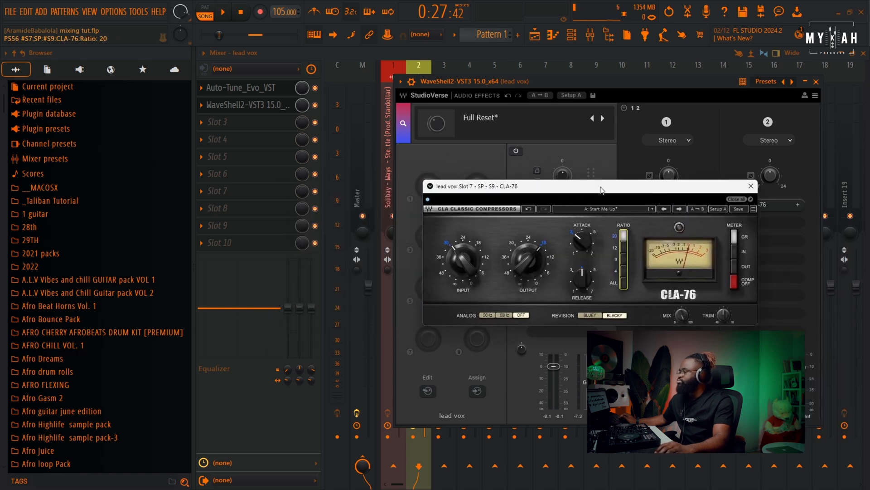
# Step: Adjust the CLA-76's attack and release, and mute the first parallel branch to hear the compressed vocal alone
pyautogui.press('space')
pyautogui.press('space')
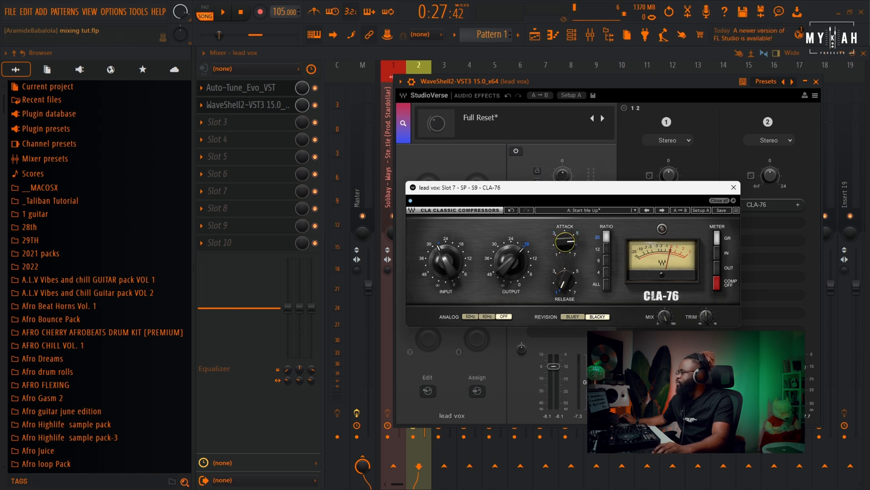
pyautogui.moveTo(544, 187); pyautogui.dragTo(482, 167)
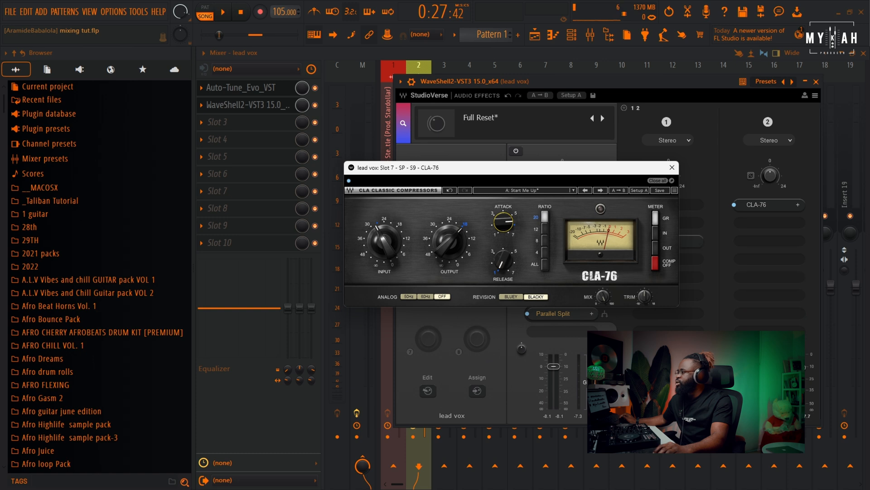
pyautogui.press('space')
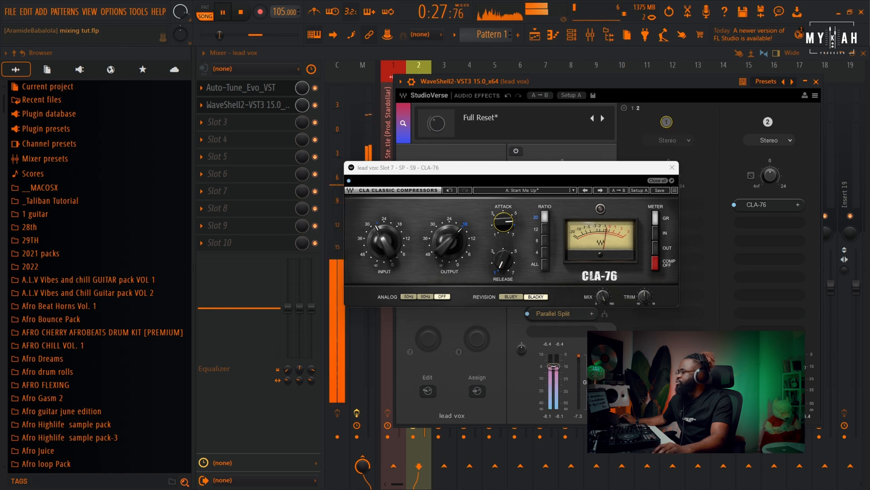
# Step: Turn down the CLA-76's input and adjust its output to about -15.4 while auditioning the compressed branch
pyautogui.moveTo(449, 241)
pyautogui.moveTo(449, 241); pyautogui.dragTo(450, 216)
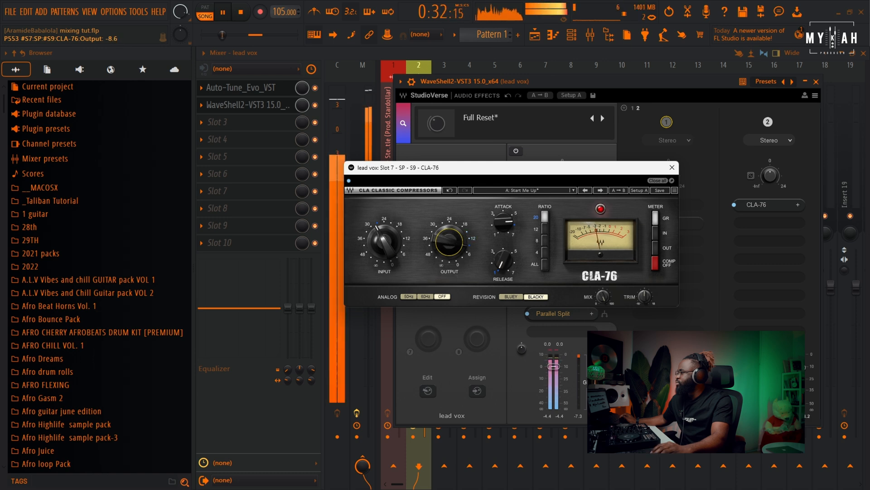
pyautogui.moveTo(384, 242); pyautogui.dragTo(385, 255)
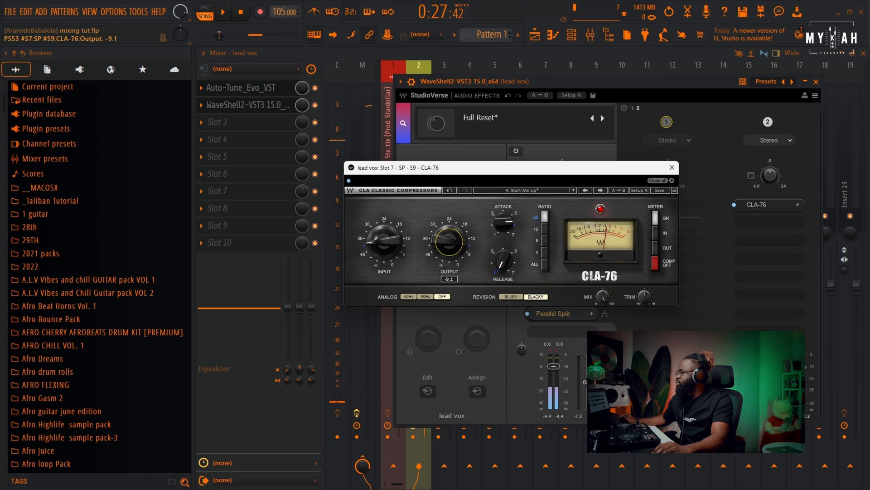
pyautogui.moveTo(450, 242)
pyautogui.mouseDown()
pyautogui.moveTo(449, 252)
pyautogui.moveTo(449, 236)
pyautogui.mouseUp()
pyautogui.press('space')
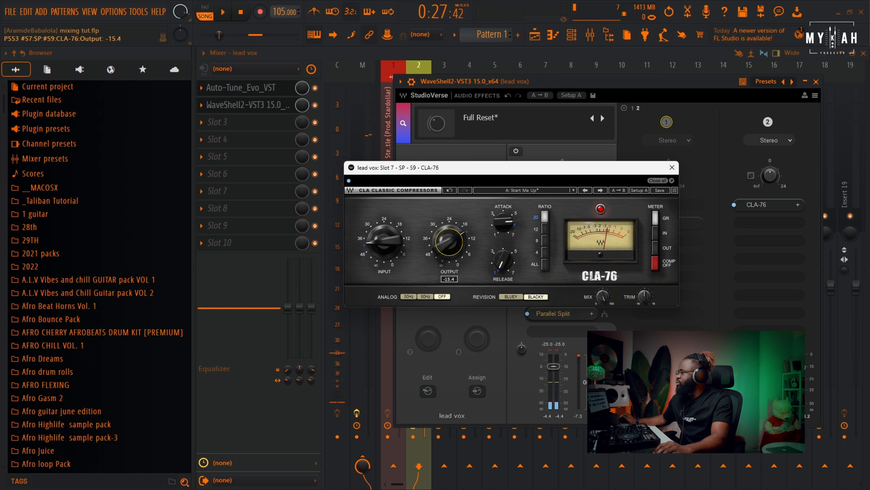
pyautogui.press('space')
pyautogui.press('space')
pyautogui.moveTo(495, 169); pyautogui.dragTo(517, 168)
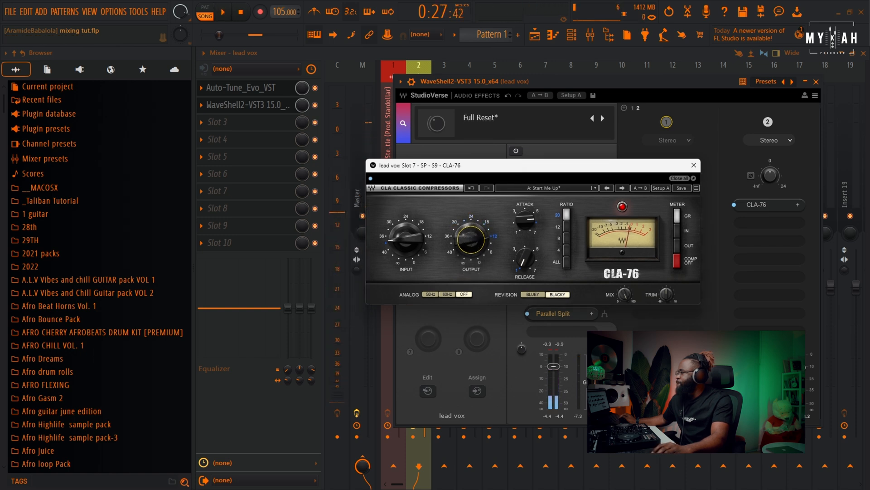
# Step: Raise the CLA-76's input to -17.6, lower its output during playback, and close the compressor
pyautogui.moveTo(405, 239); pyautogui.dragTo(405, 227)
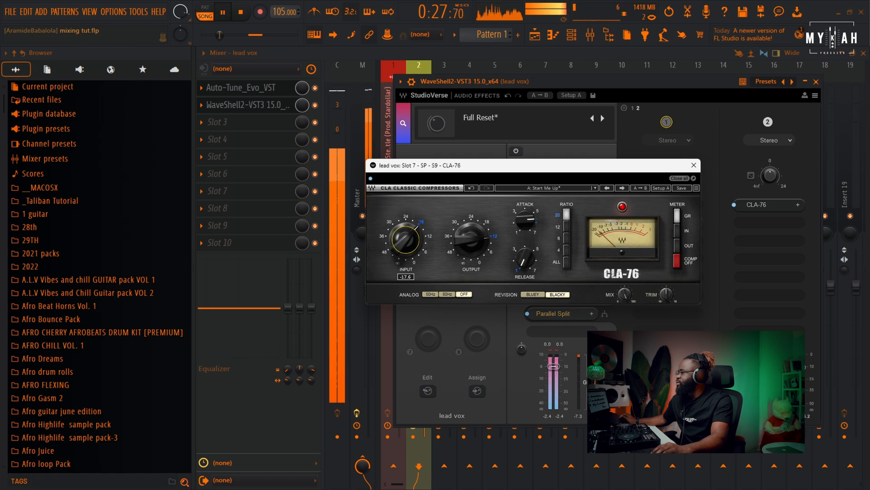
pyautogui.moveTo(472, 240); pyautogui.dragTo(471, 238)
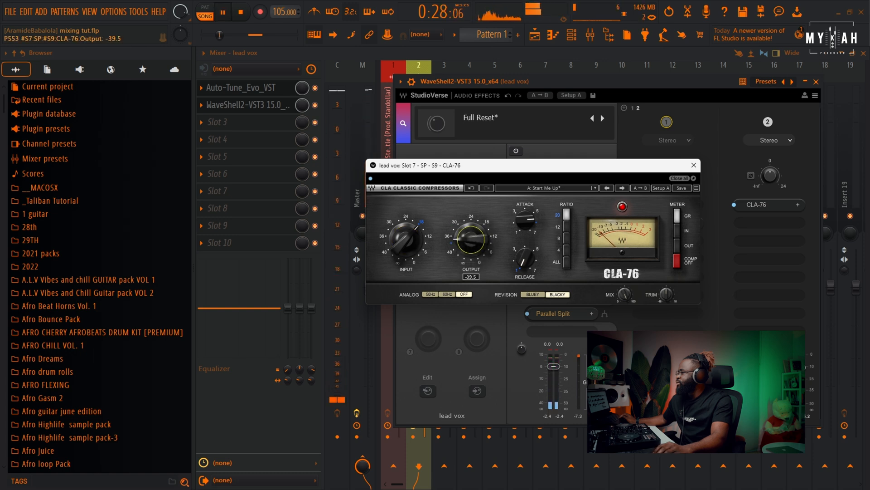
pyautogui.moveTo(471, 239); pyautogui.dragTo(471, 236)
pyautogui.press('space')
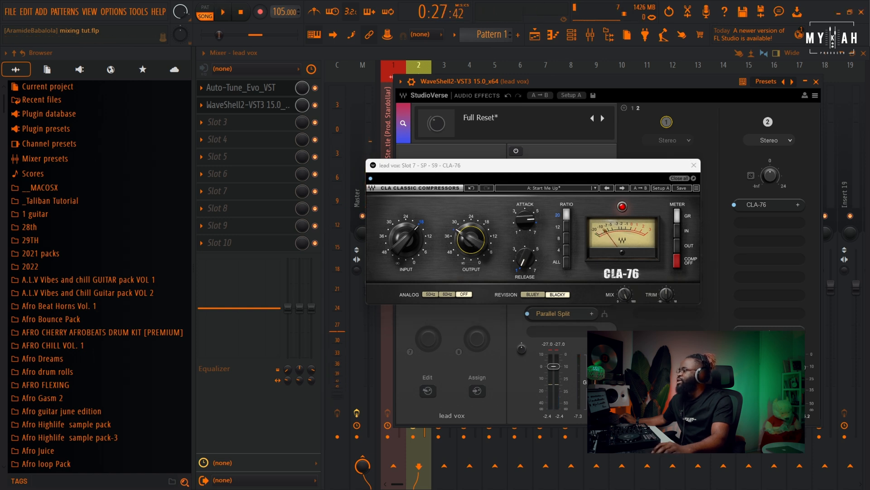
pyautogui.click(694, 165)
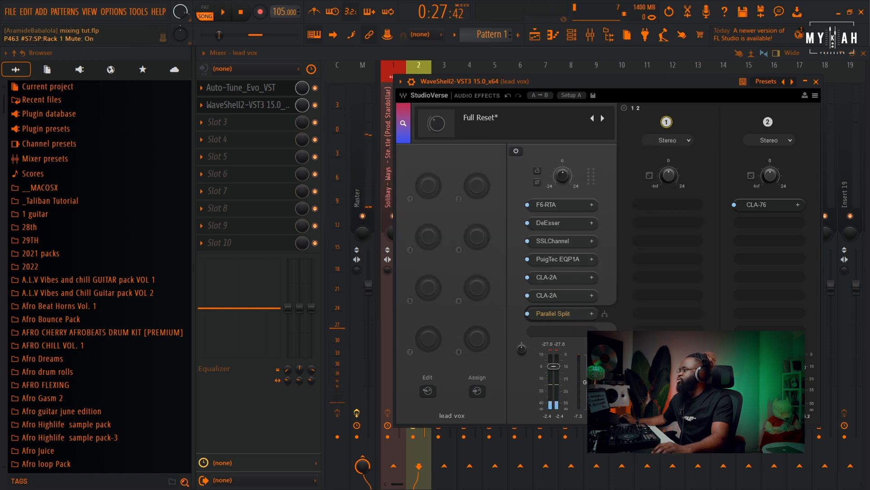
# Step: Lower the second parallel branch's output level and compare the vocal with the first branch muted and unmuted
pyautogui.press('space')
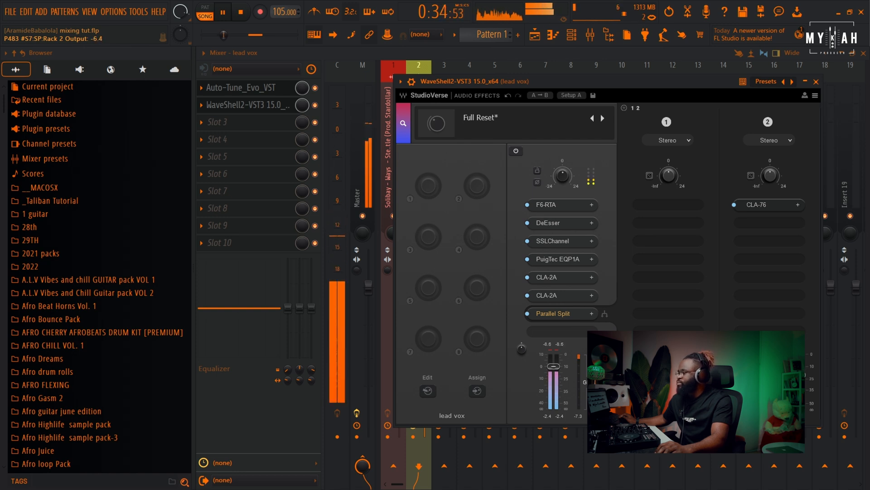
pyautogui.press('space')
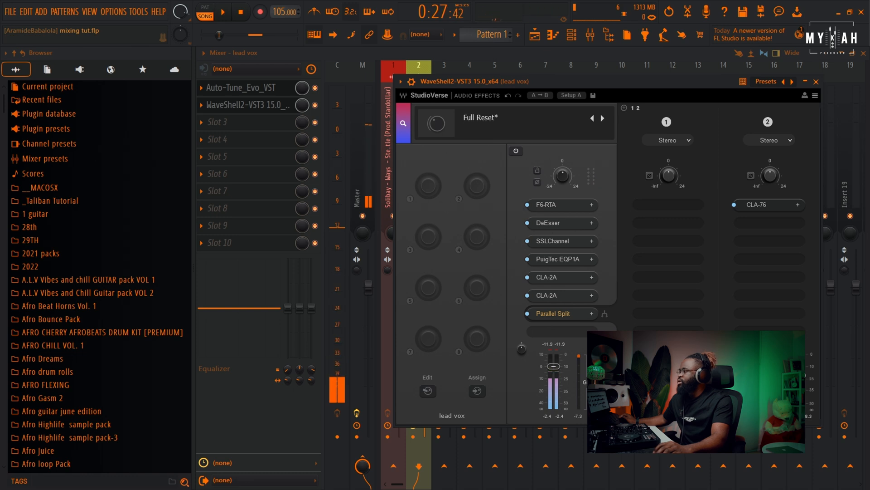
pyautogui.click(666, 121)
pyautogui.press('space')
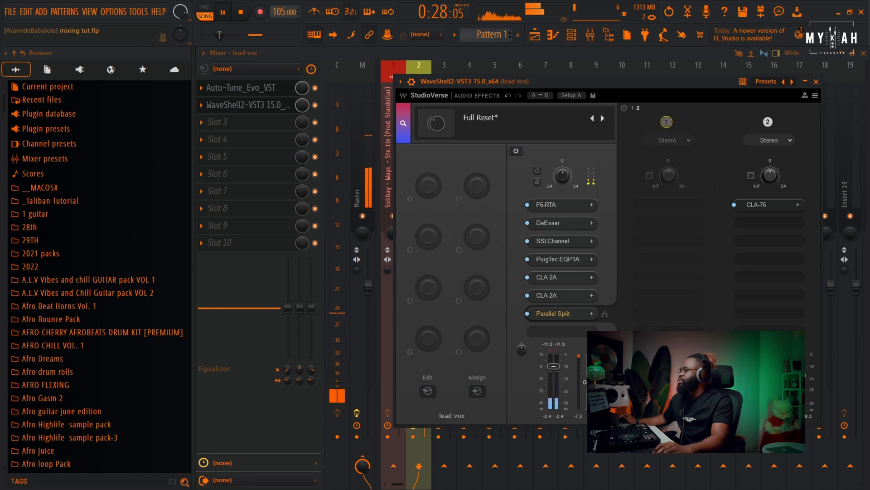
pyautogui.press('space')
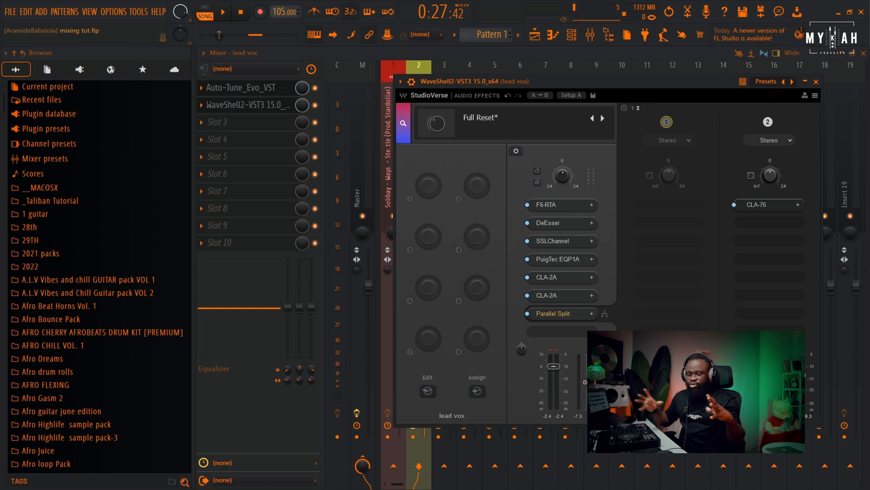
pyautogui.press('space')
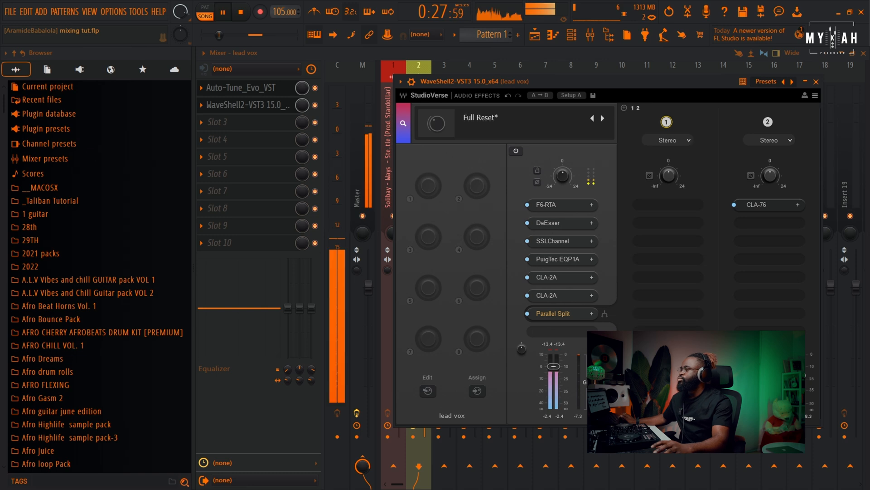
pyautogui.moveTo(626, 82); pyautogui.dragTo(691, 77)
pyautogui.press('space')
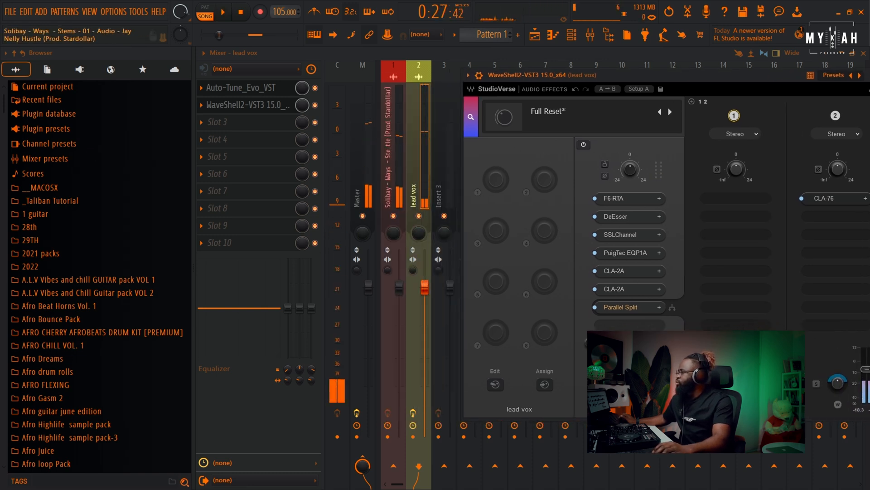
# Step: Mute the beat track and audition the vocal through the master's Realphones with the Near, Mid and Far monitors
pyautogui.click(393, 181)
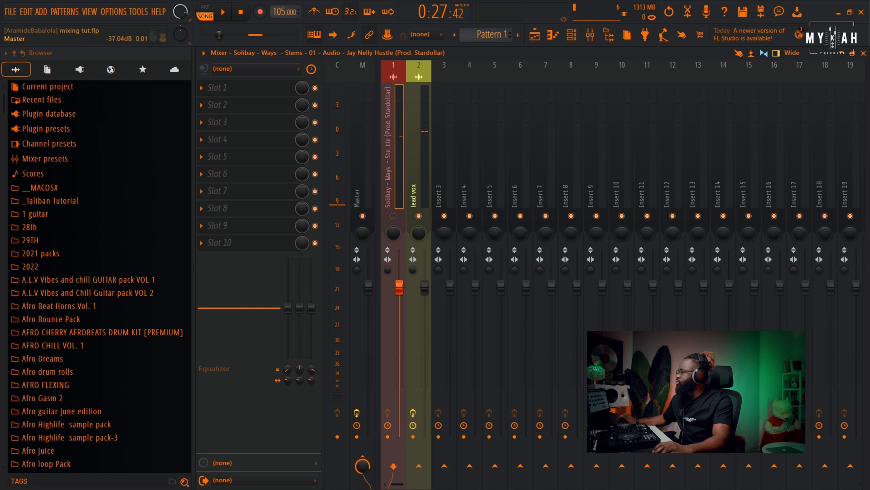
pyautogui.click(361, 184)
pyautogui.click(227, 242)
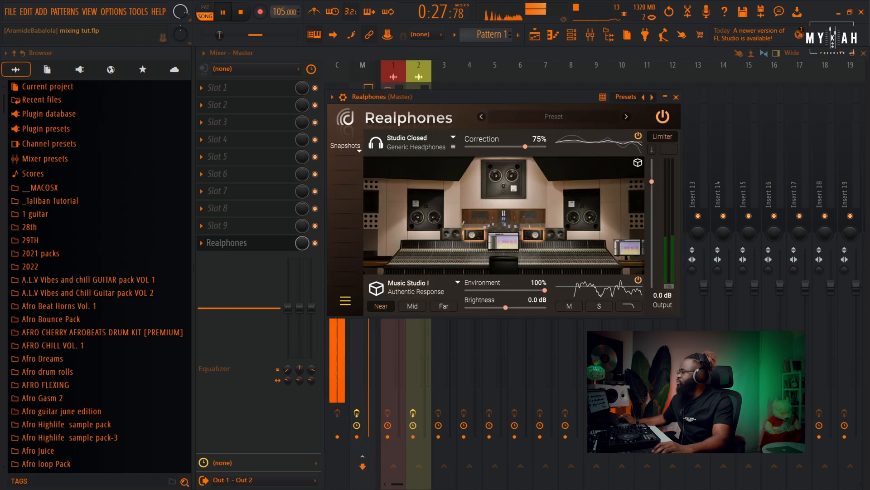
pyautogui.press('space')
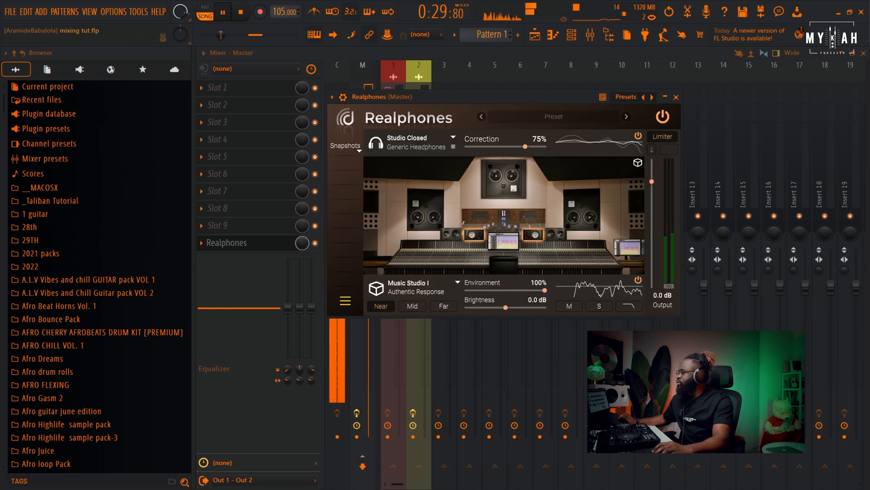
pyautogui.click(413, 306)
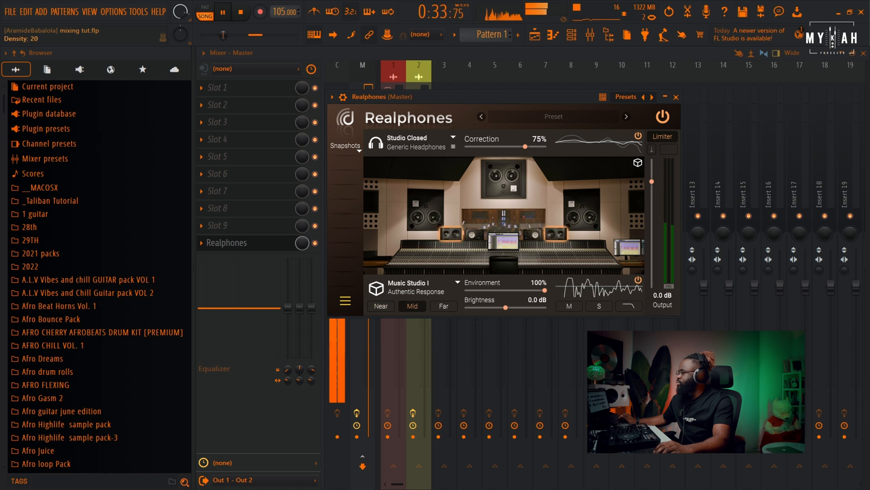
pyautogui.click(444, 306)
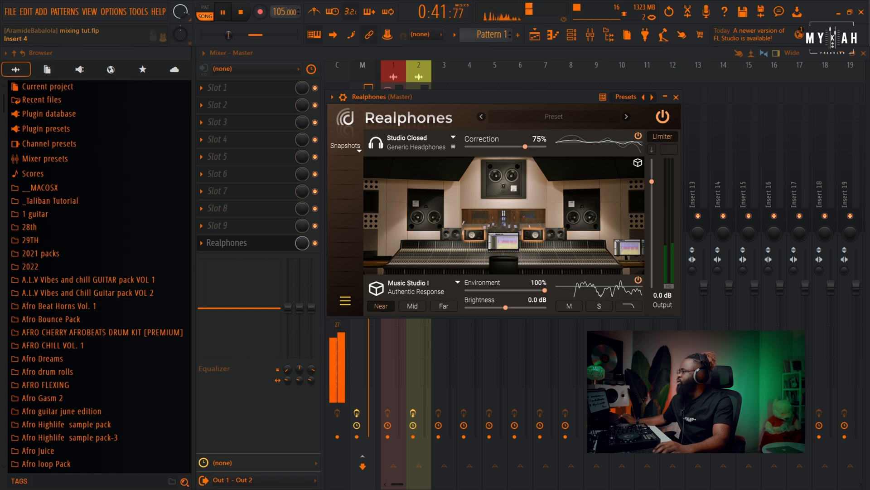
pyautogui.press('Escape')
# Step: Bypass Realphones on the master and unmute the beat's mixer track 1
pyautogui.press('space')
pyautogui.click(315, 243)
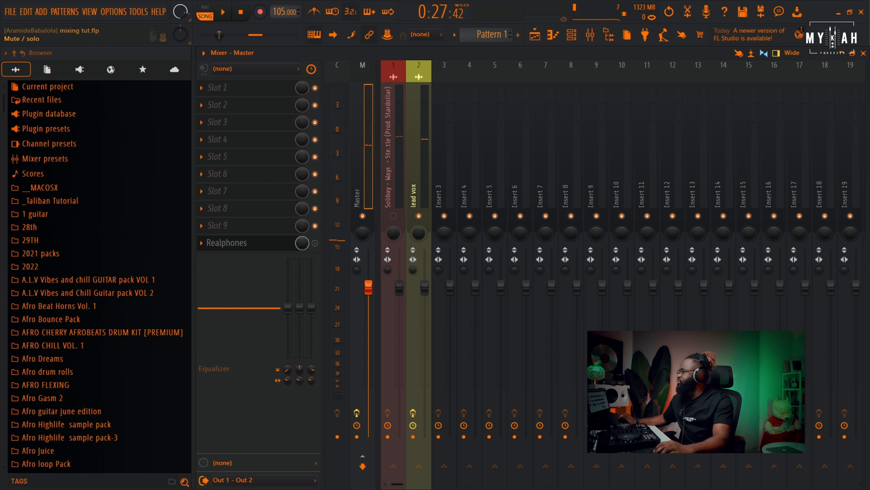
pyautogui.click(393, 216)
pyautogui.press('space')
# Step: Select bar 33 to about bar 42 in the playlist and play that section
pyautogui.press('F5')
pyautogui.press('space')
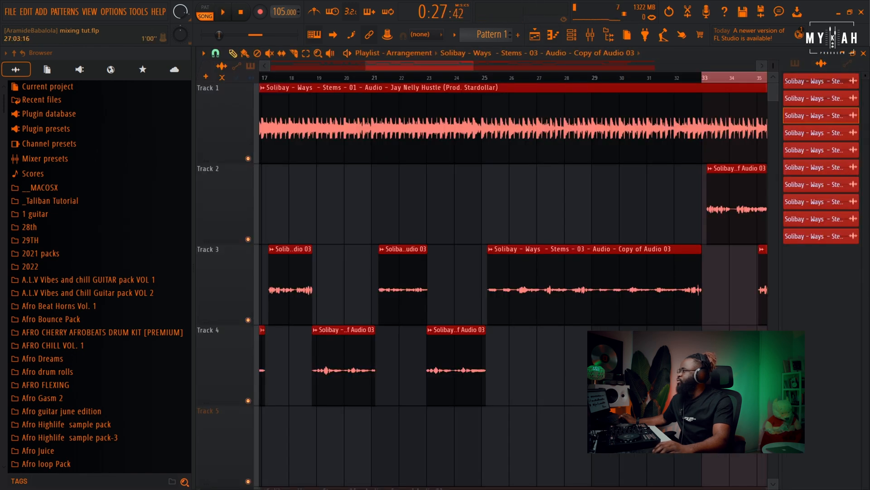
pyautogui.press('space')
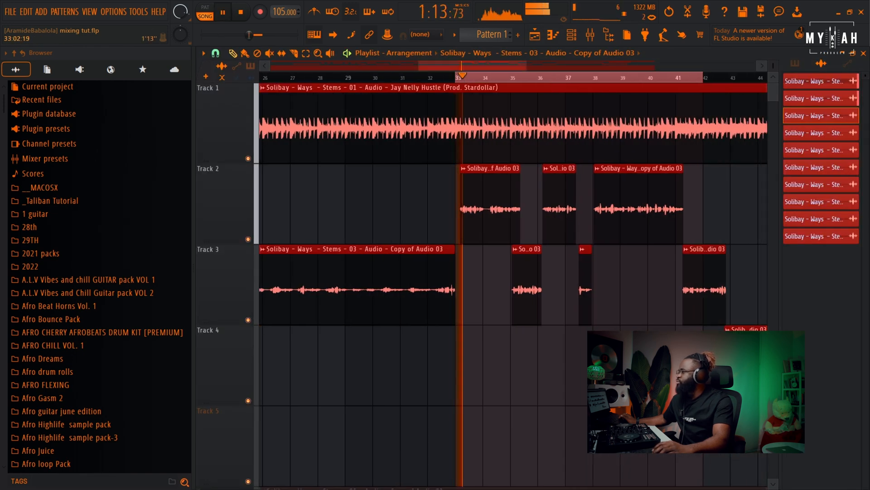
# Step: Slice the Stems 02 clip on Track 2 near bar 34 and trim the silent start of its second piece
pyautogui.scroll(6, 485, 290)
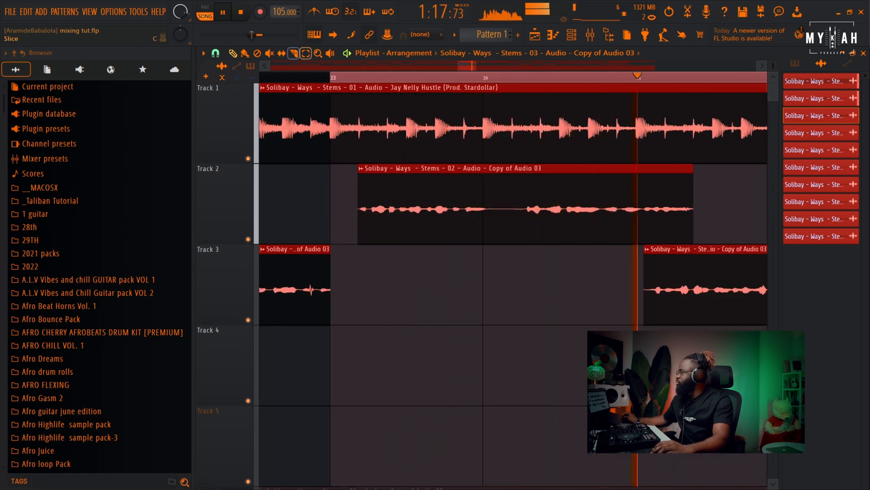
pyautogui.click(294, 53)
pyautogui.moveTo(486, 170); pyautogui.dragTo(486, 265)
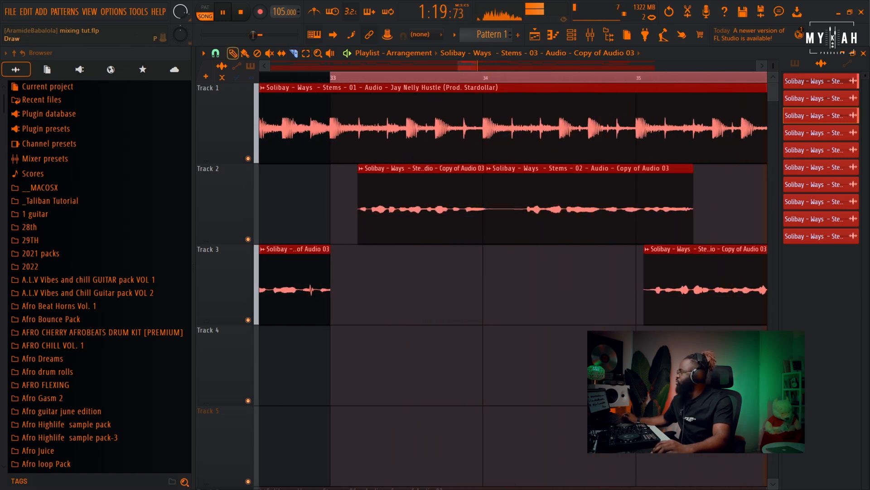
pyautogui.moveTo(486, 204); pyautogui.dragTo(525, 204)
pyautogui.scroll(-8, 475, 272)
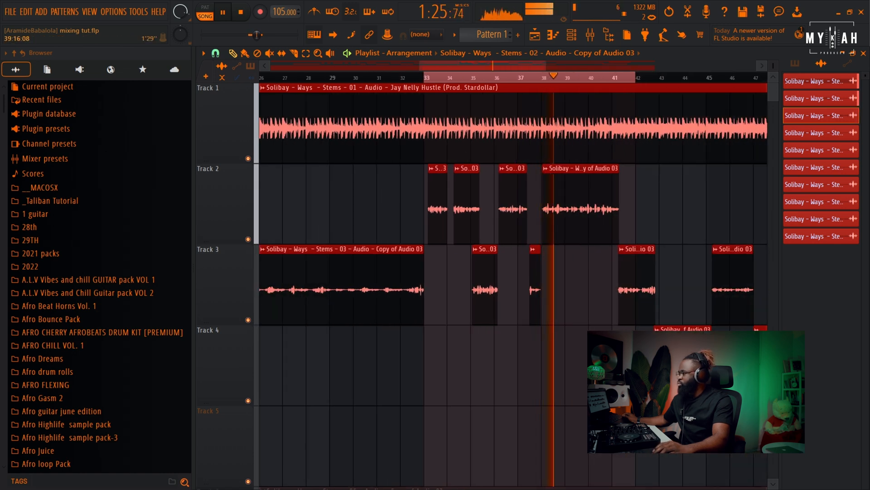
# Step: Stop playback and add a second Parallel Split in the last slot of the lead vox track's StudioVerse chain
pyautogui.scroll(6, 513, 281)
pyautogui.scroll(-4, 513, 281)
pyautogui.press('space')
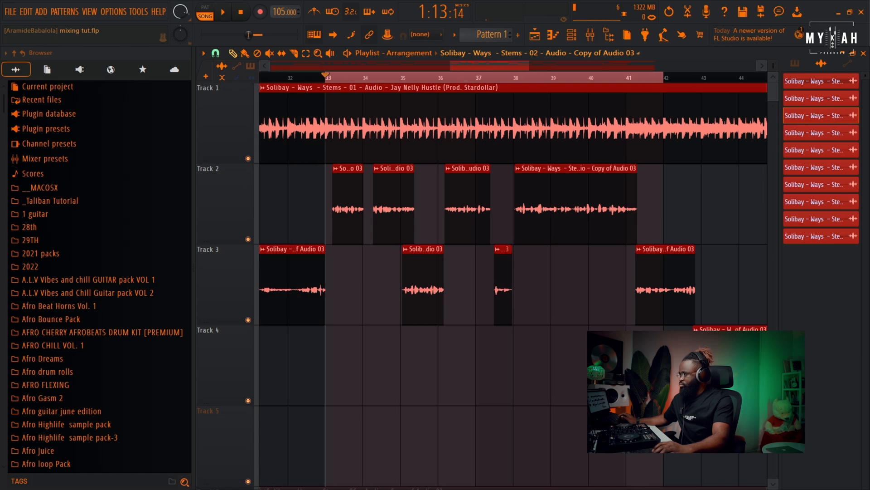
pyautogui.press('F9')
pyautogui.click(413, 195)
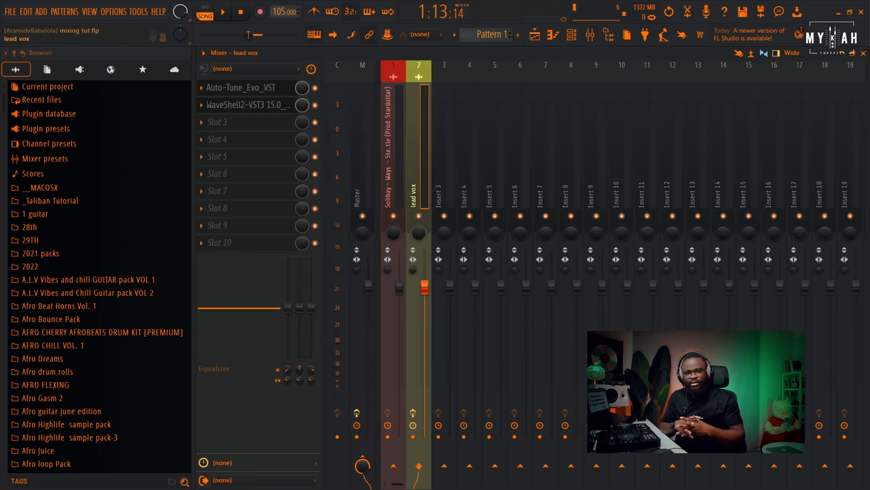
pyautogui.click(247, 105)
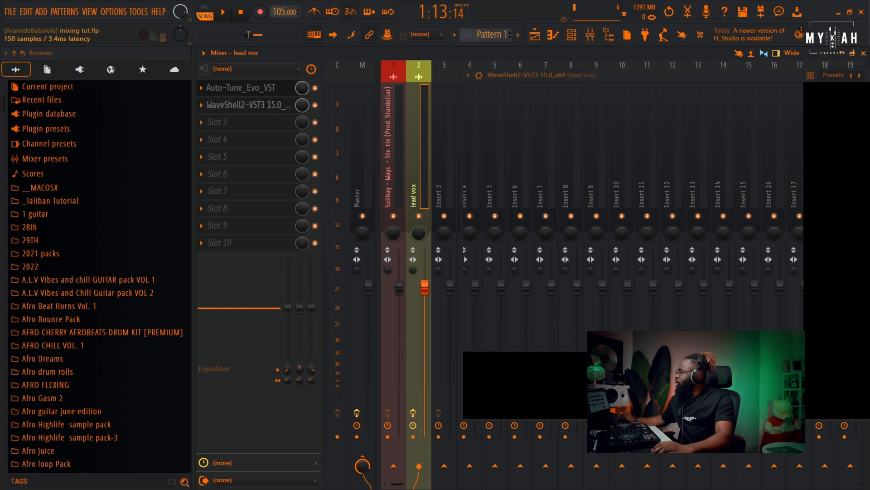
pyautogui.moveTo(594, 75); pyautogui.dragTo(473, 62)
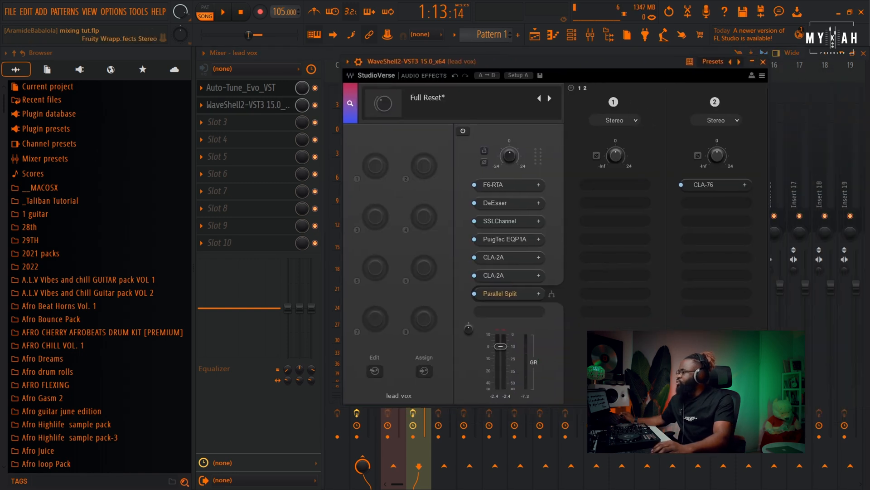
pyautogui.click(509, 311)
pyautogui.click(498, 304)
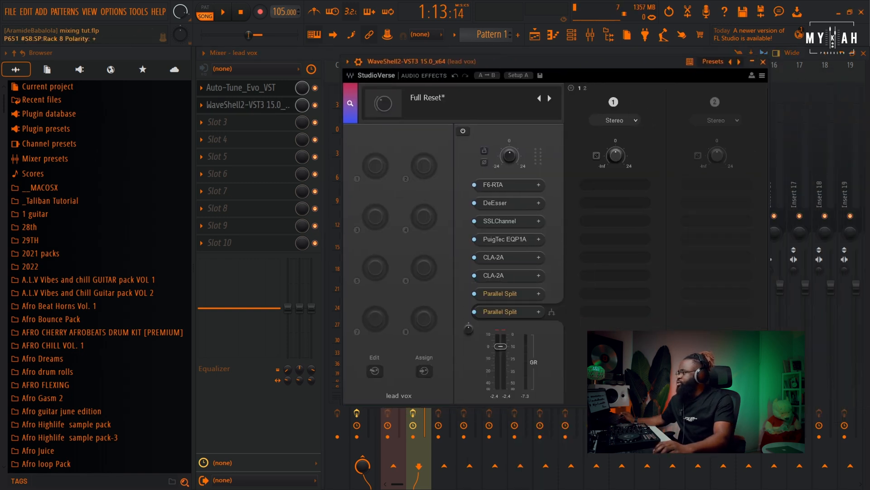
# Step: Keep parallel rack 2 of the new split in Stereo and load the TrueVerb reverb in its first slot
pyautogui.moveTo(453, 61); pyautogui.dragTo(372, 60)
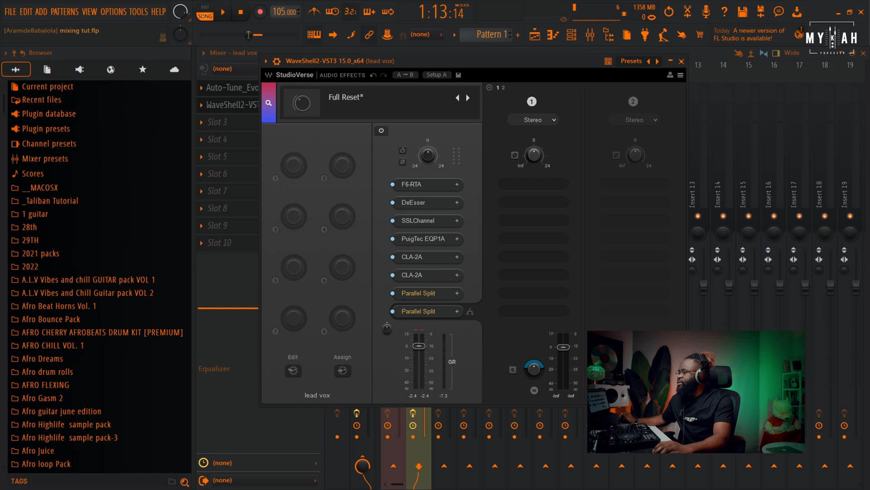
pyautogui.click(634, 119)
pyautogui.click(637, 134)
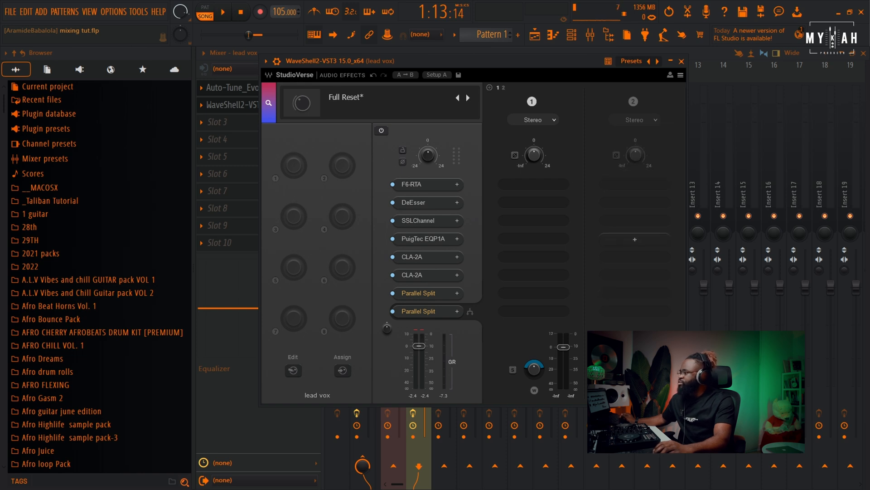
pyautogui.click(635, 185)
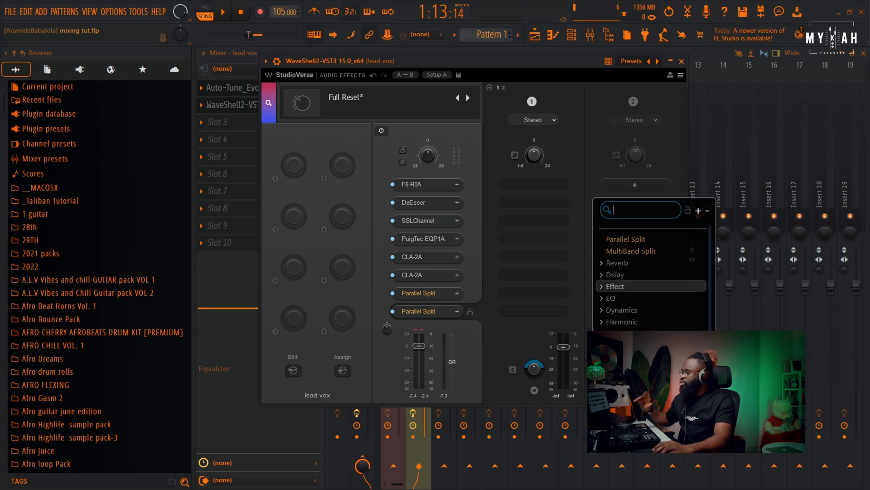
pyautogui.scroll(-2, 651, 290)
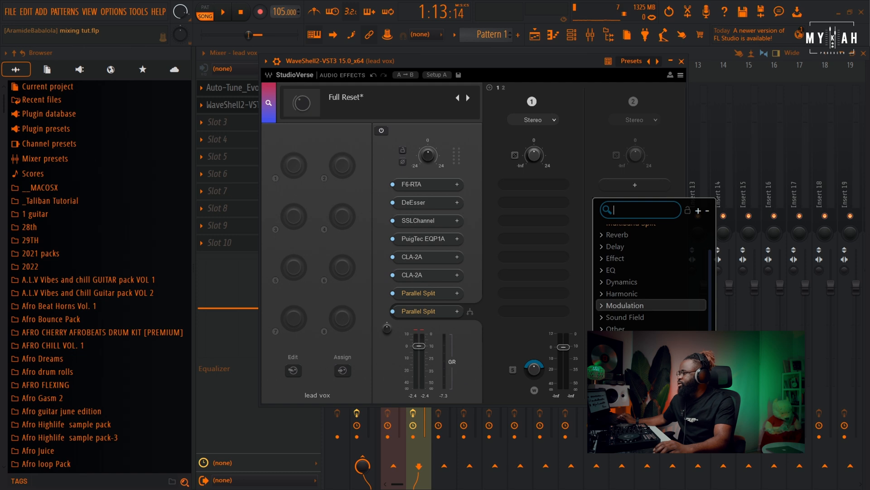
pyautogui.click(618, 234)
pyautogui.scroll(-5, 651, 290)
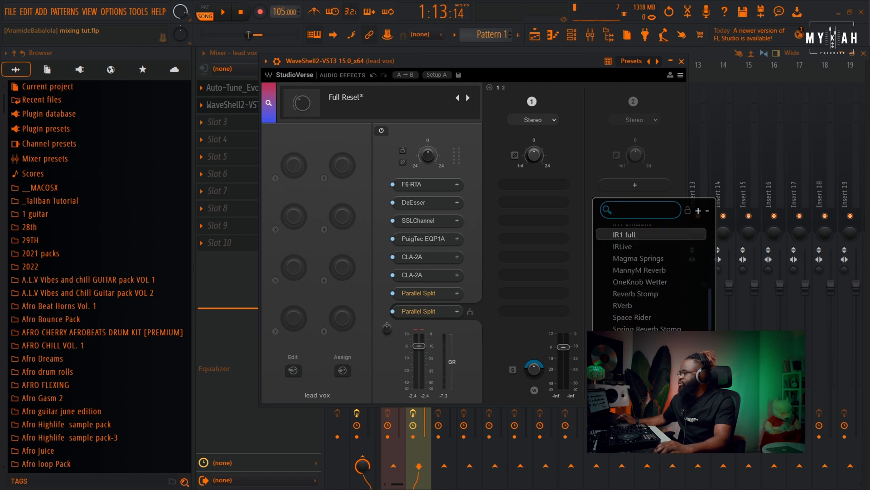
pyautogui.scroll(2, 651, 290)
pyautogui.click(630, 322)
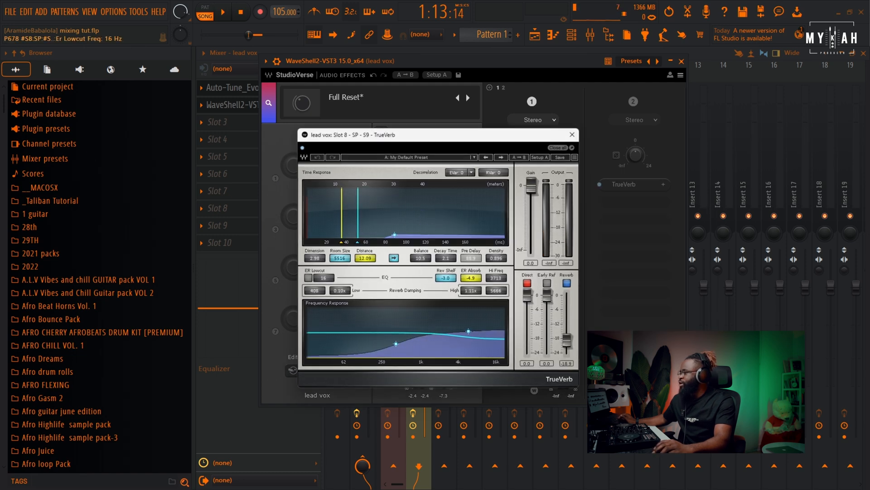
pyautogui.click(573, 134)
# Step: Enable rack 2 and blend in its output at about -19.7 while the selected section plays
pyautogui.click(633, 102)
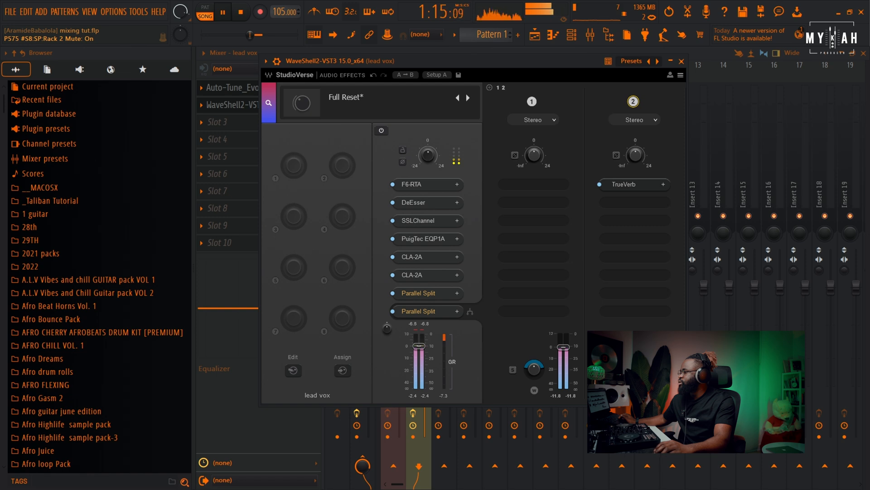
pyautogui.press('space')
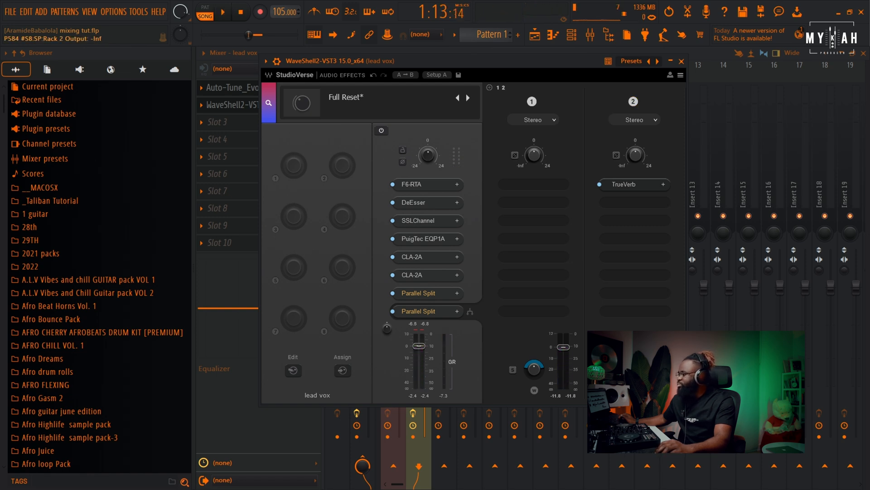
pyautogui.press('space')
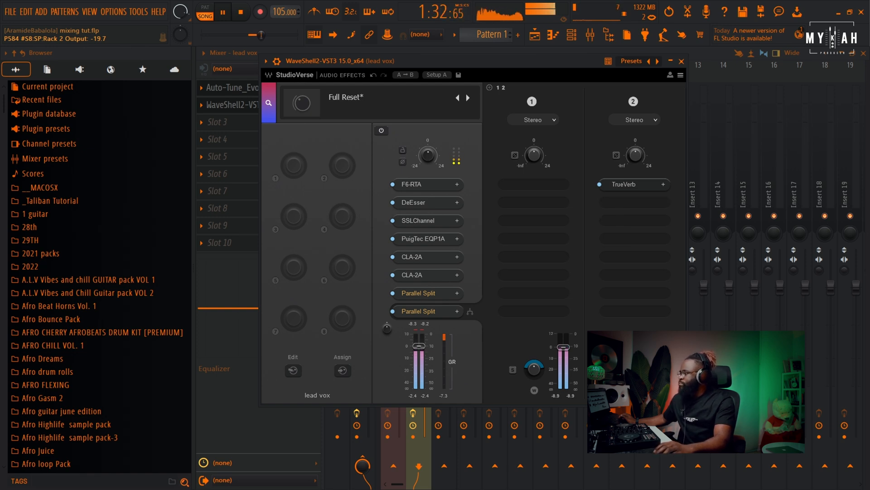
pyautogui.press('space')
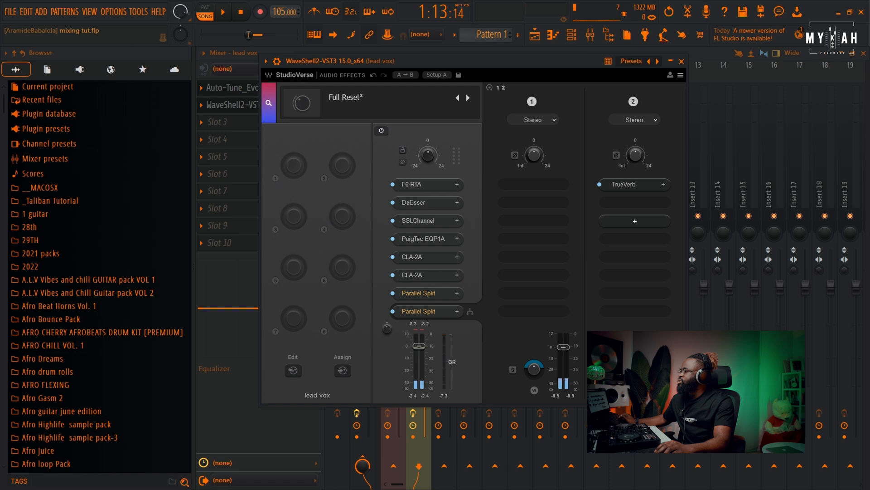
# Step: Load the F6-RTA equalizer after TrueVerb in rack 2
pyautogui.click(635, 203)
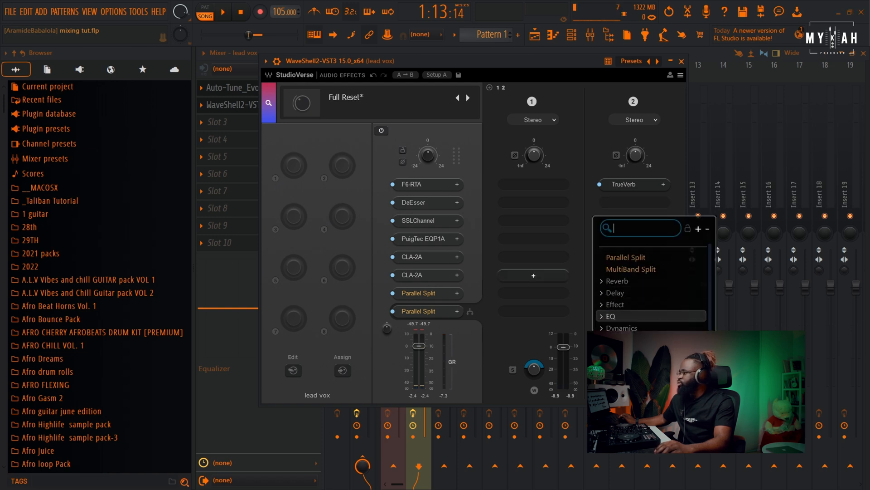
pyautogui.press('Return')
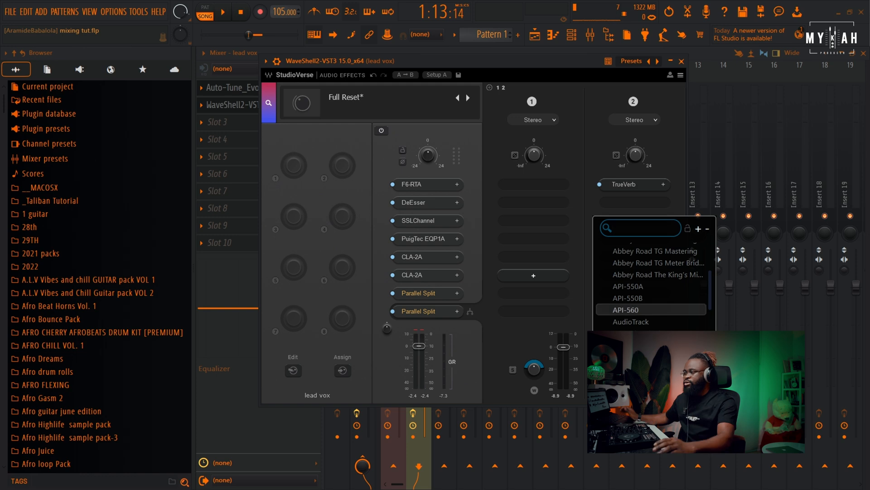
pyautogui.click(647, 410)
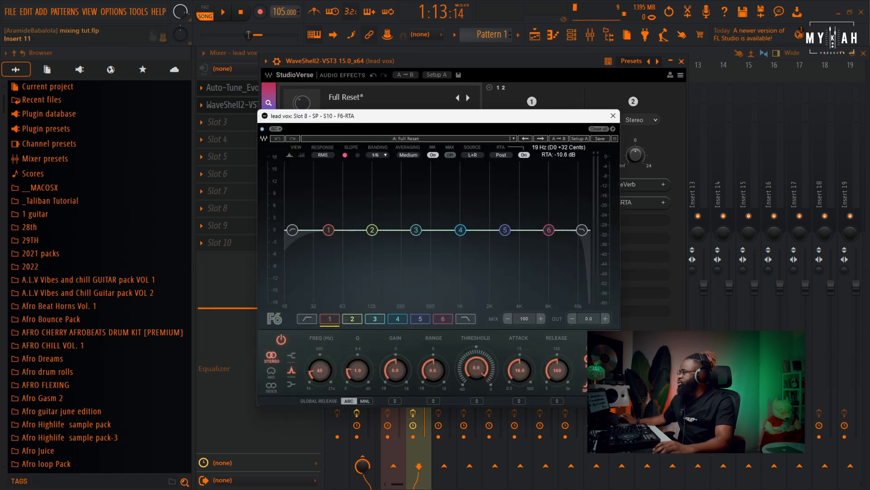
# Step: Set the reverb's F6-RTA high-pass to 197 Hz at 24 dB/oct and its low-pass to 3498 Hz at 18 dB/oct during playback
pyautogui.moveTo(292, 230); pyautogui.dragTo(359, 230)
pyautogui.press('space')
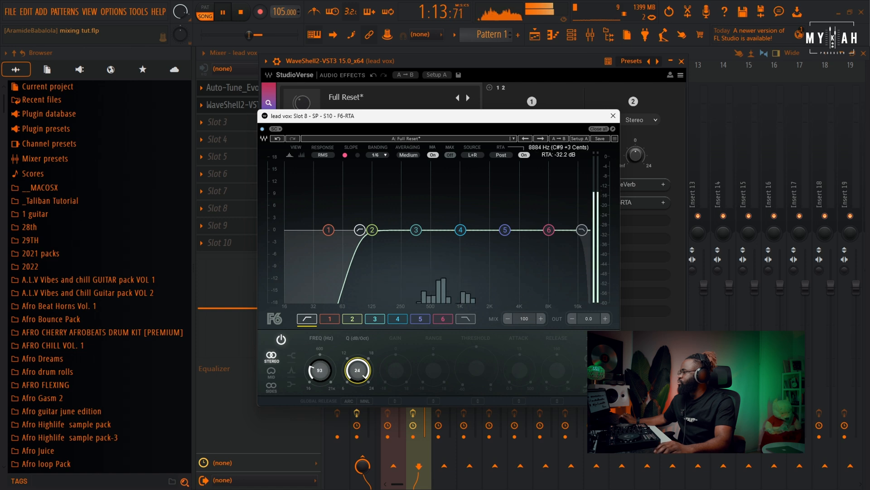
pyautogui.click(581, 230)
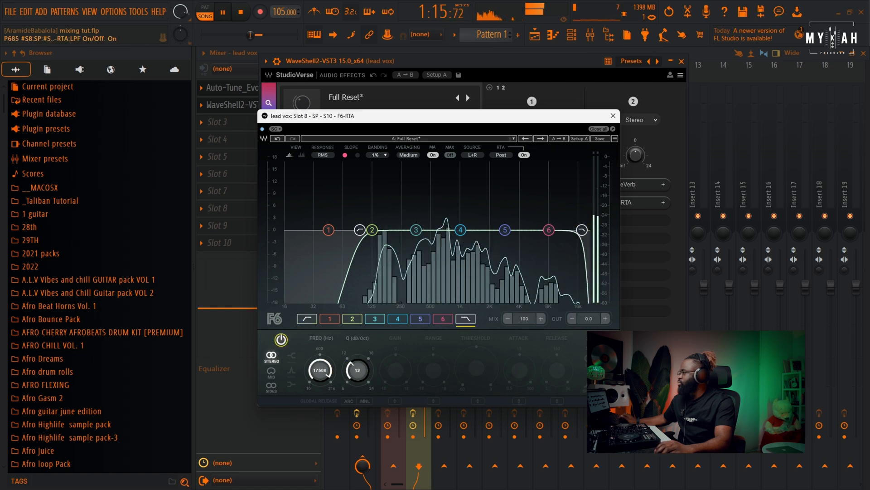
pyautogui.scroll(3, 581, 229)
pyautogui.moveTo(581, 230); pyautogui.dragTo(513, 230)
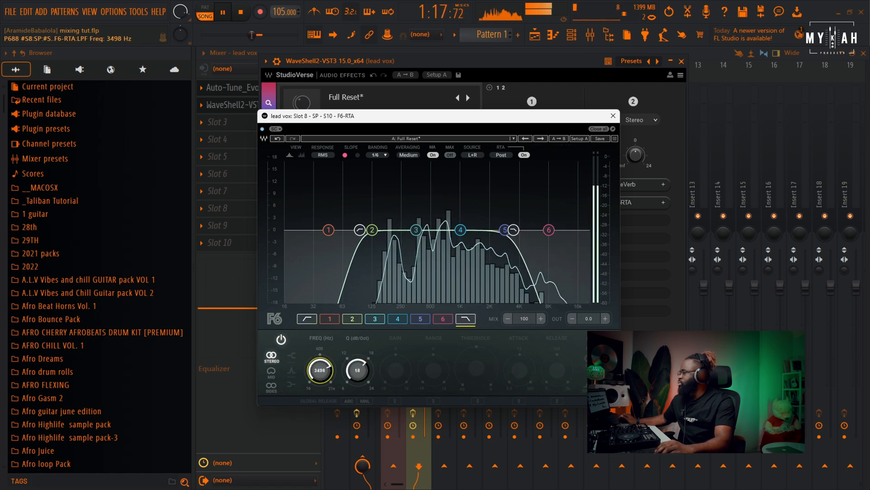
pyautogui.moveTo(360, 230); pyautogui.dragTo(375, 230)
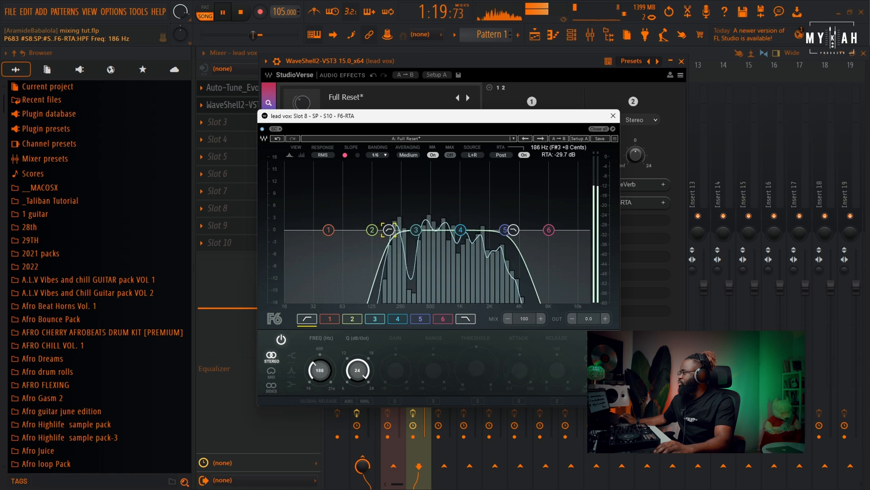
pyautogui.moveTo(635, 378); pyautogui.dragTo(635, 382)
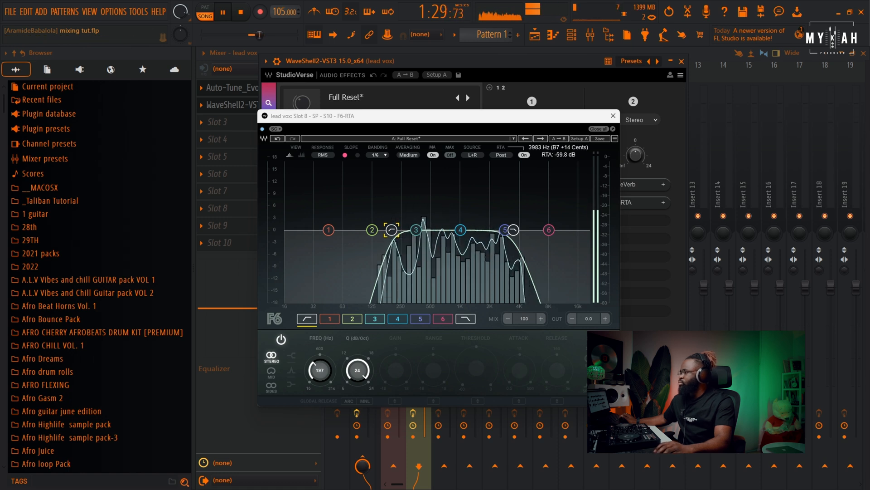
pyautogui.click(613, 115)
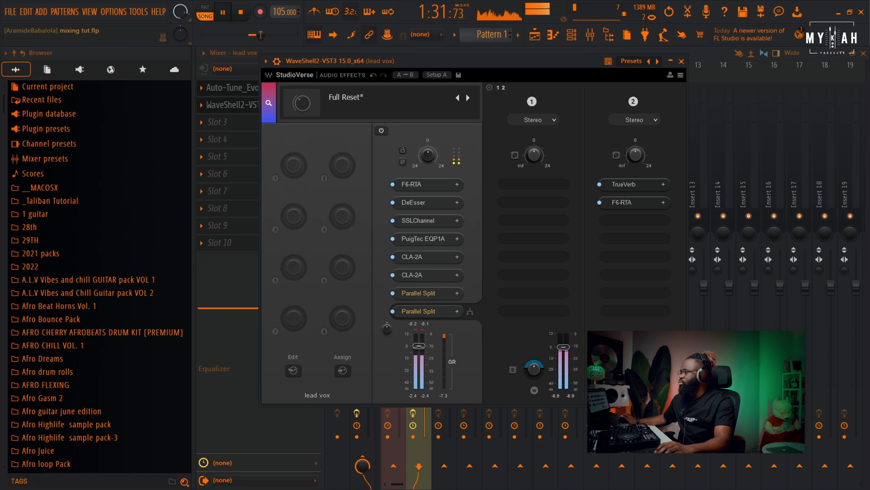
pyautogui.press('space')
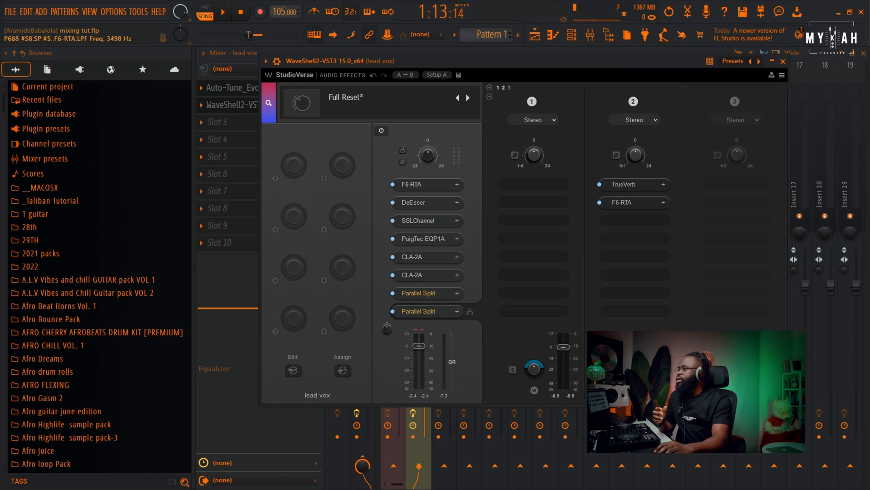
# Step: Add a third parallel rack in Stereo and load the Abbey Road Plates reverb in its first slot
pyautogui.click(743, 120)
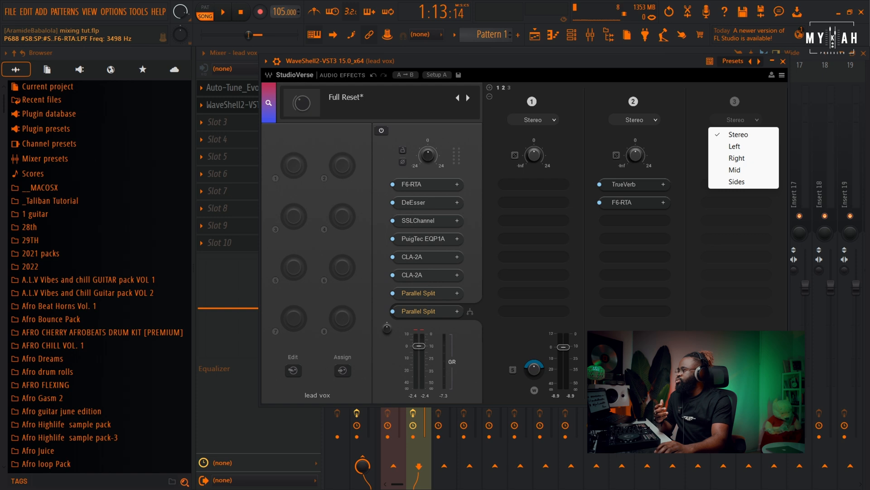
pyautogui.click(738, 134)
pyautogui.click(736, 185)
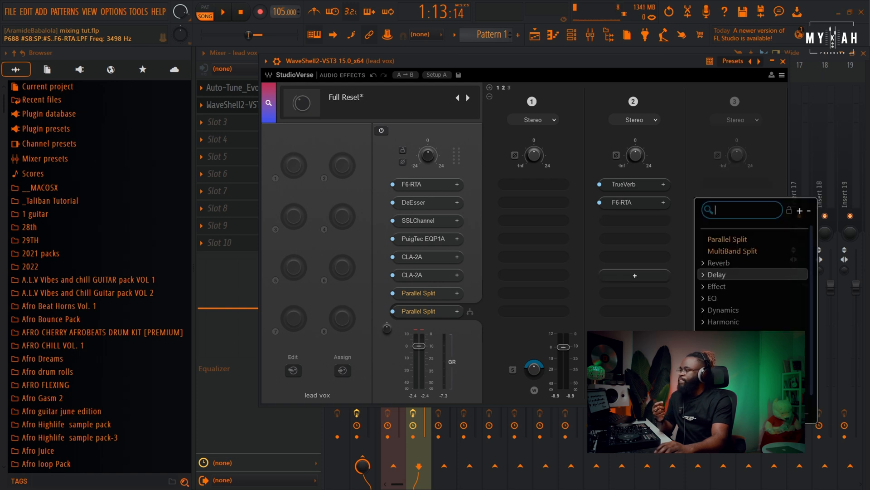
pyautogui.press('Down')
pyautogui.press('Down')
pyautogui.press('Down')
pyautogui.press('Up')
pyautogui.press('Up')
pyautogui.press('Up')
pyautogui.press('Up')
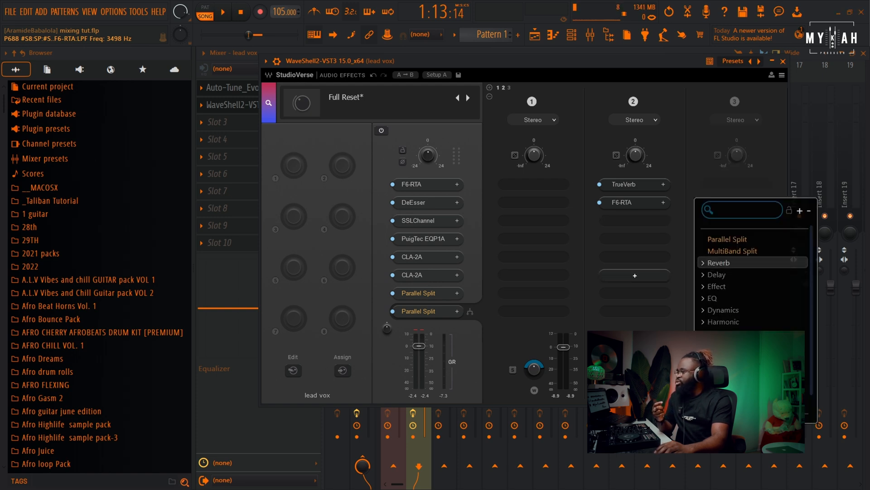
pyautogui.press('Right')
pyautogui.press('Down')
pyautogui.press('Down')
pyautogui.press('Down')
pyautogui.press('Down')
pyautogui.press('Down')
pyautogui.press('Down')
pyautogui.press('Up')
pyautogui.press('Up')
pyautogui.press('Up')
pyautogui.press('Up')
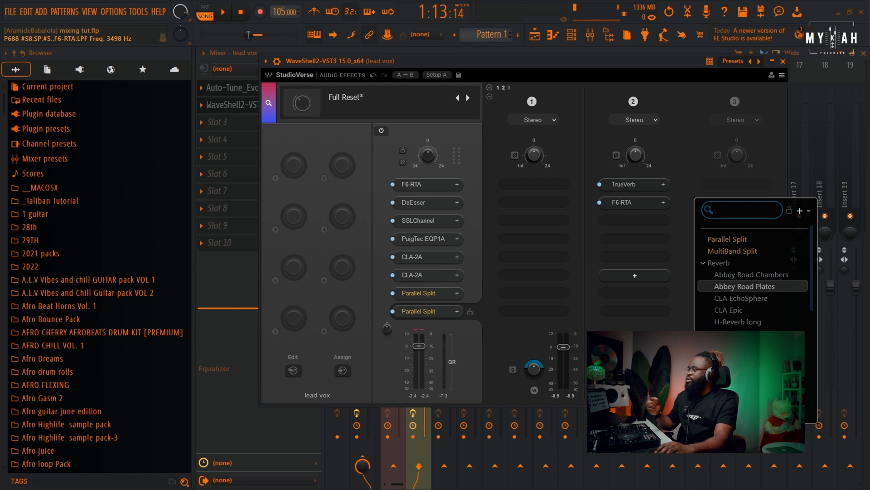
pyautogui.press('Return')
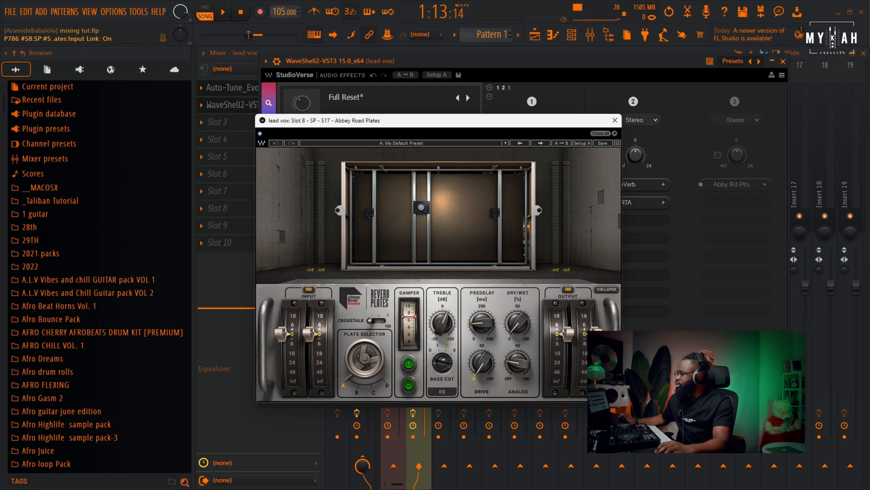
# Step: Turn up the Dry/Wet mix of Abbey Road Plates and start playback of the section
pyautogui.moveTo(517, 322); pyautogui.dragTo(518, 272)
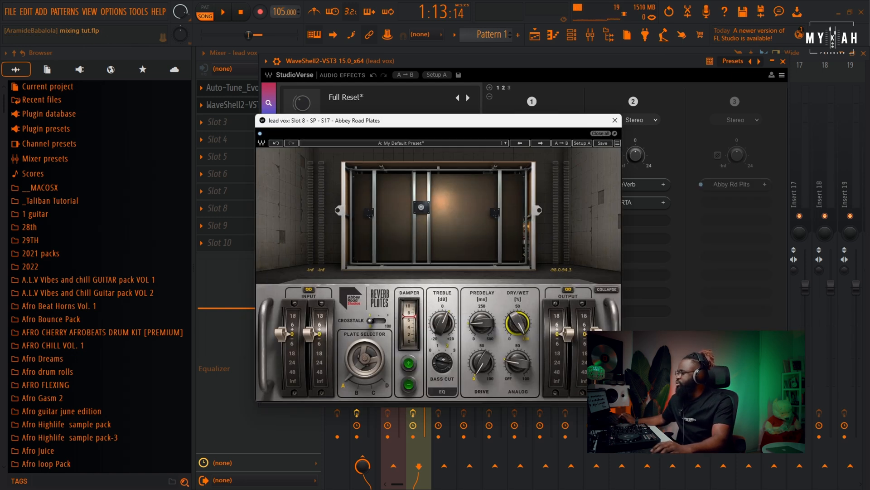
pyautogui.moveTo(489, 121); pyautogui.dragTo(470, 119)
pyautogui.press('space')
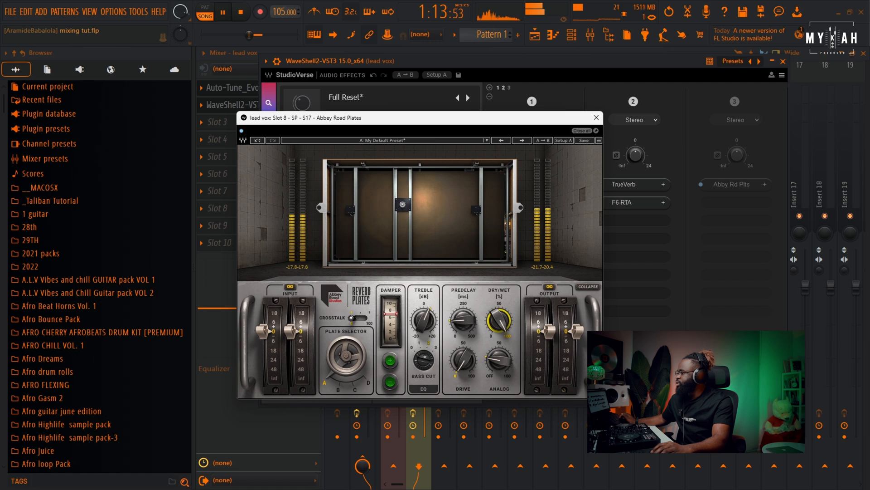
# Step: Enable rack 3 and blend in its output at about -27.2 while the section plays
pyautogui.press('space')
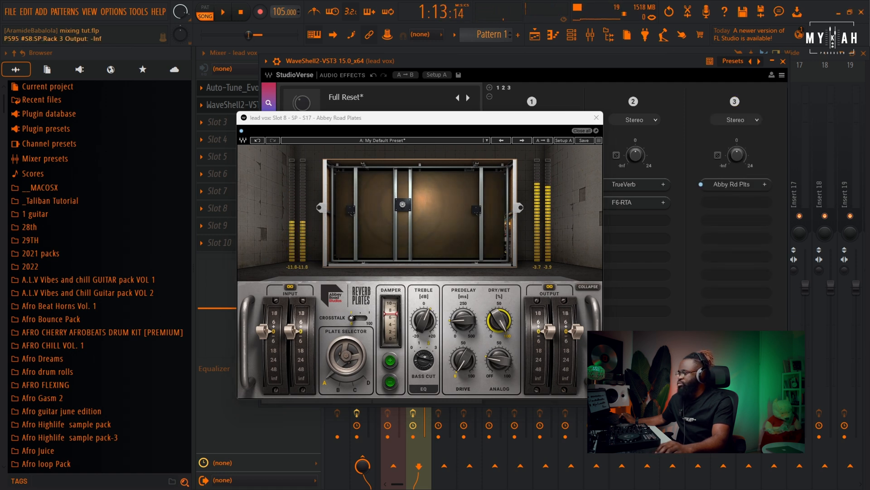
pyautogui.press('space')
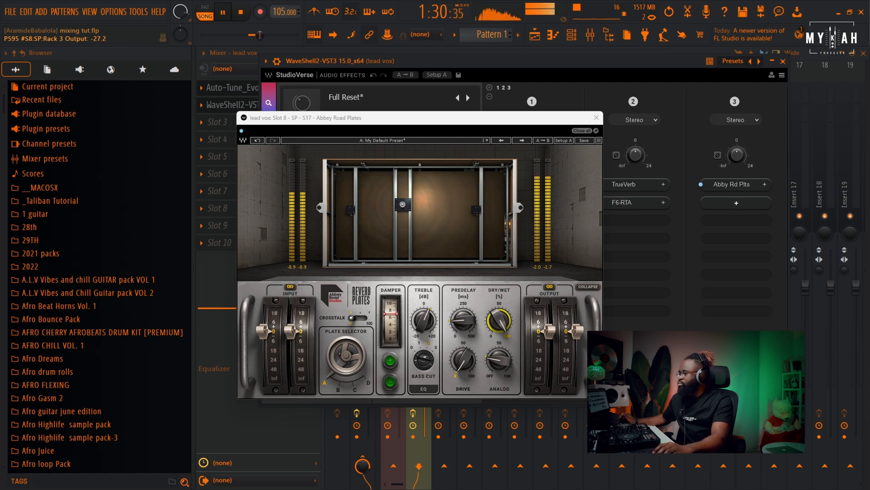
pyautogui.press('space')
# Step: Load an F6-RTA equalizer after Abbey Road Plates in rack 3 and start playback
pyautogui.click(737, 203)
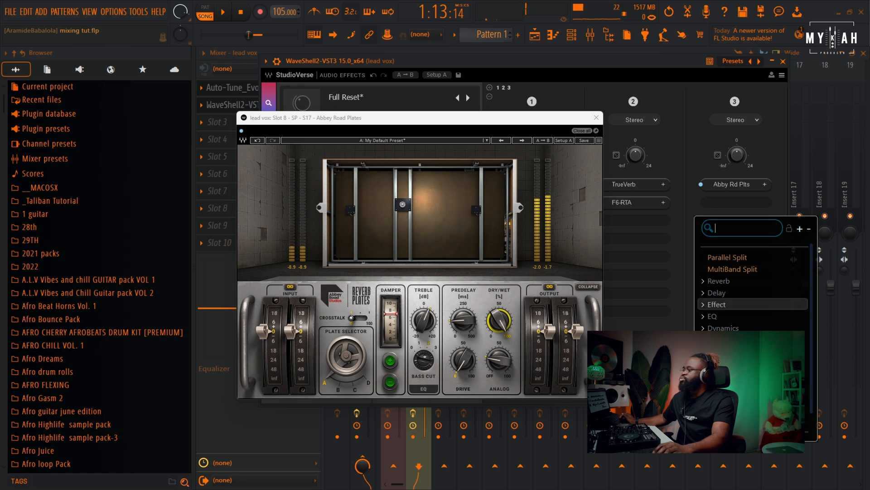
pyautogui.click(712, 316)
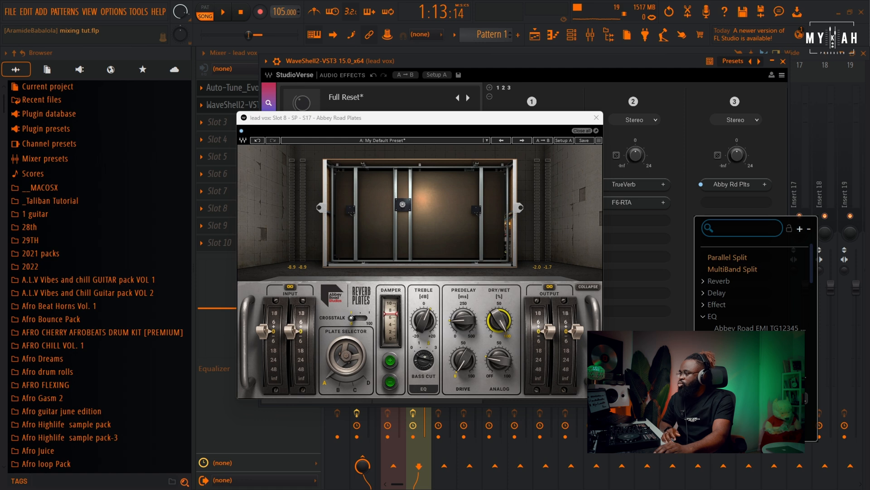
pyautogui.scroll(-2, 752, 290)
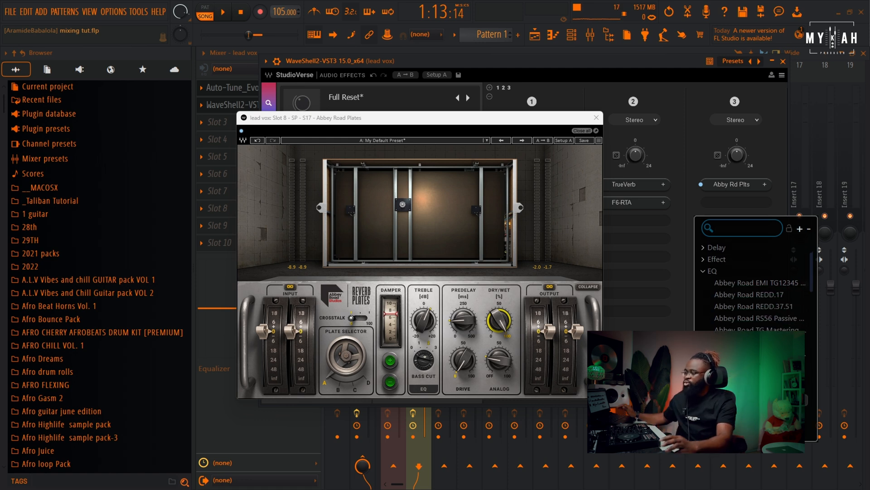
pyautogui.scroll(-3, 752, 286)
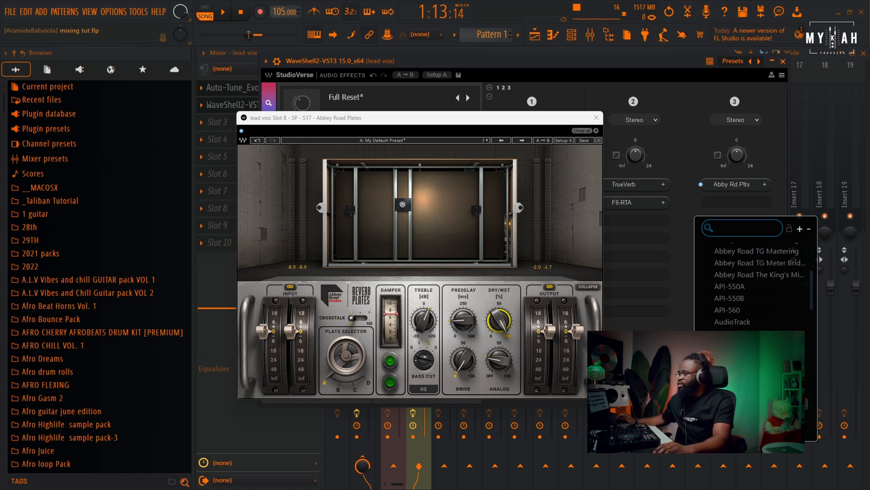
pyautogui.click(727, 380)
pyautogui.press('space')
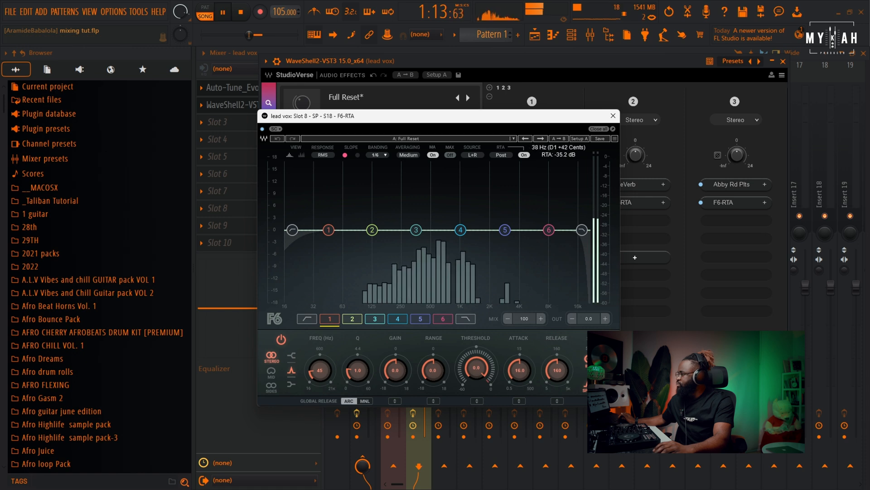
# Step: Enable the high-pass filter of rack 3's F6-RTA and set it to 182 Hz at 24 dB/oct
pyautogui.click(306, 318)
pyautogui.click(282, 339)
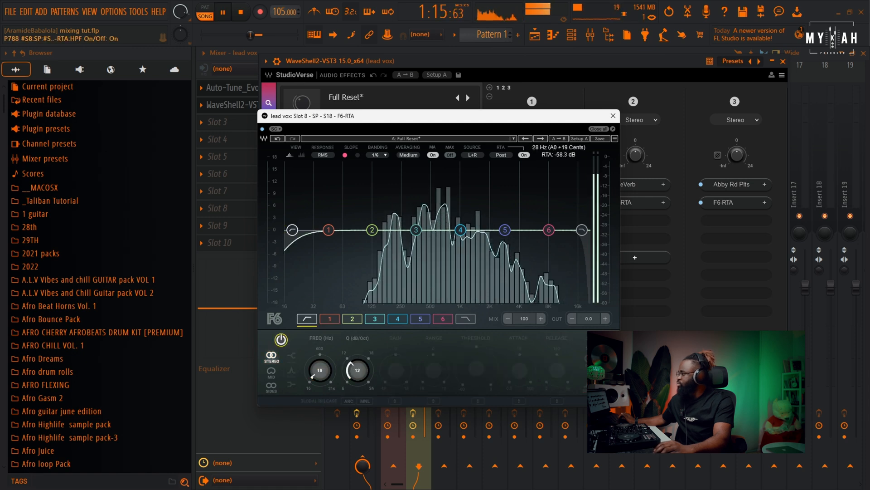
pyautogui.moveTo(320, 371); pyautogui.dragTo(320, 349)
pyautogui.moveTo(358, 371); pyautogui.dragTo(358, 336)
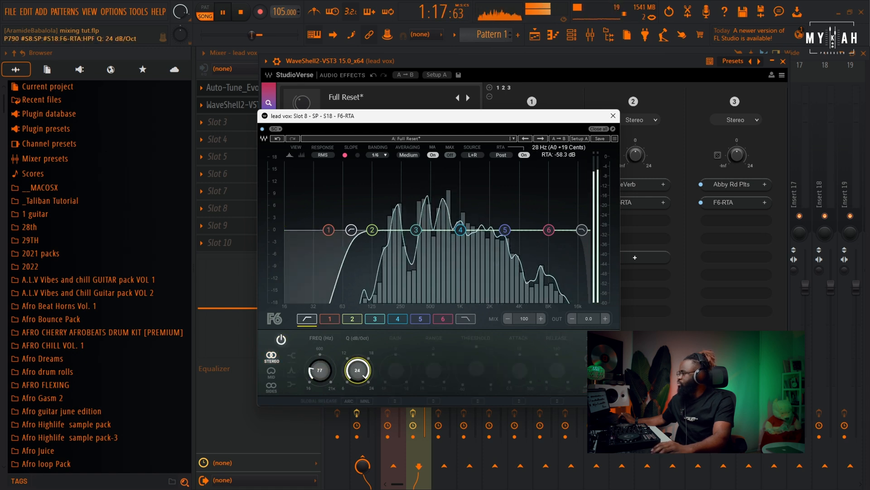
pyautogui.moveTo(320, 371); pyautogui.dragTo(320, 357)
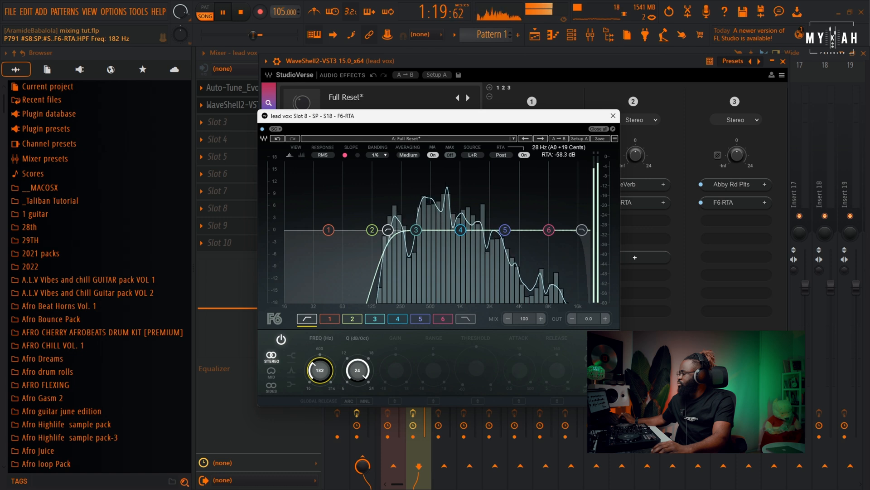
# Step: Set rack 3's F6-RTA low-pass to 2913 Hz at 24 dB/oct and raise the rack's output to about -23.8
pyautogui.click(582, 230)
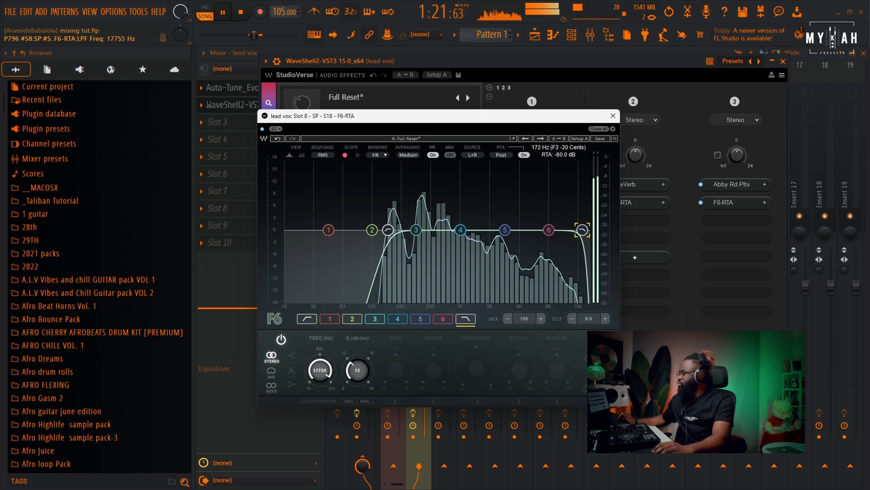
pyautogui.moveTo(358, 370); pyautogui.dragTo(320, 378)
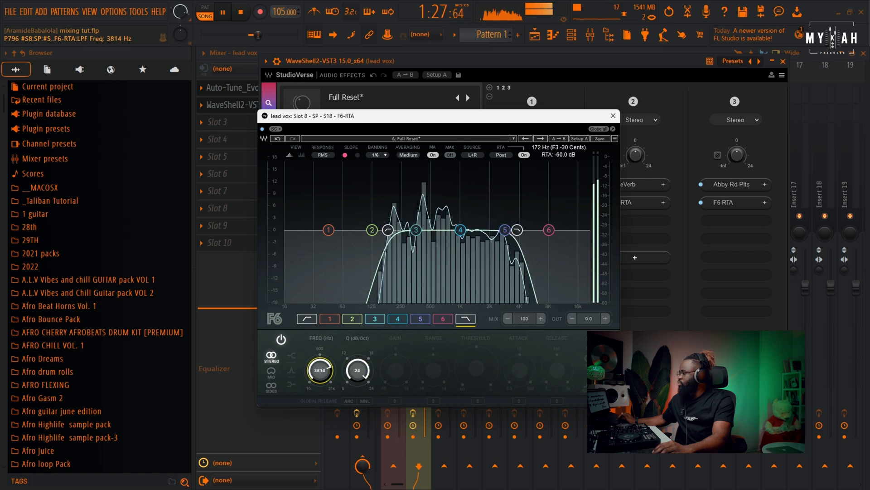
pyautogui.moveTo(737, 386); pyautogui.dragTo(737, 383)
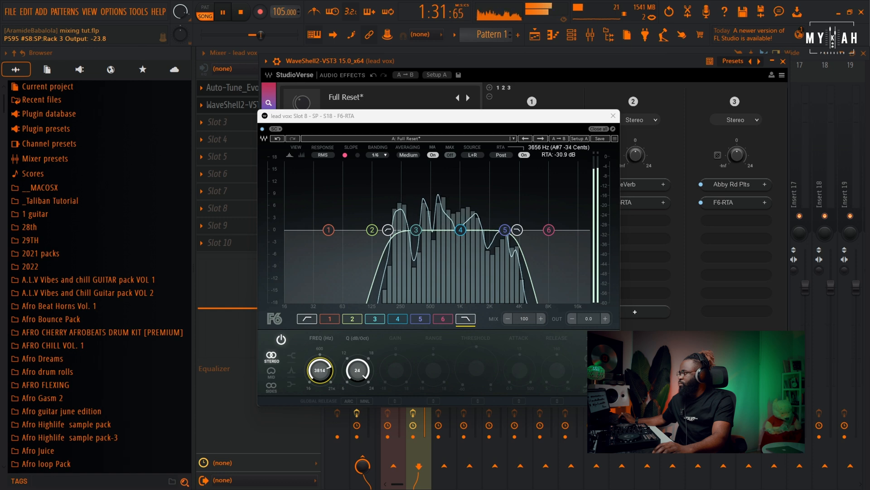
pyautogui.moveTo(517, 230); pyautogui.dragTo(520, 230)
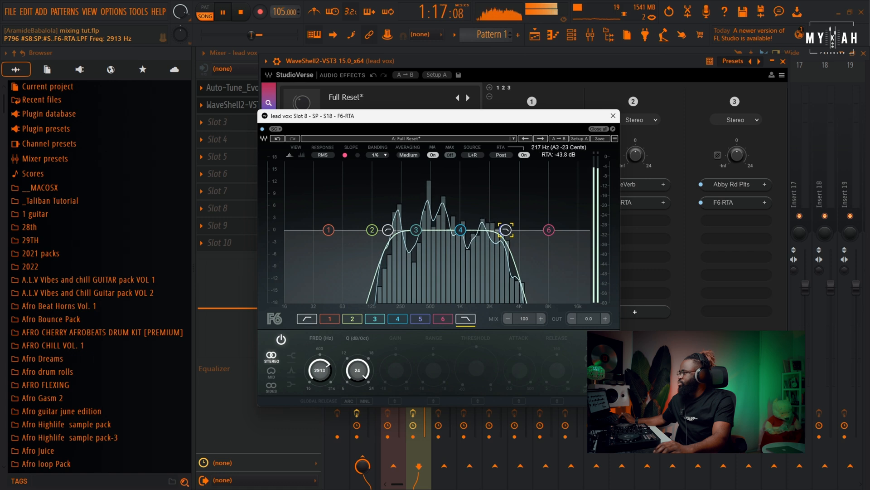
# Step: Cut band 3 by 2.4 dB at 431 Hz with Q 4.2, bring rack 3's output to -21.7, and close the equalizer
pyautogui.moveTo(416, 229); pyautogui.dragTo(442, 232)
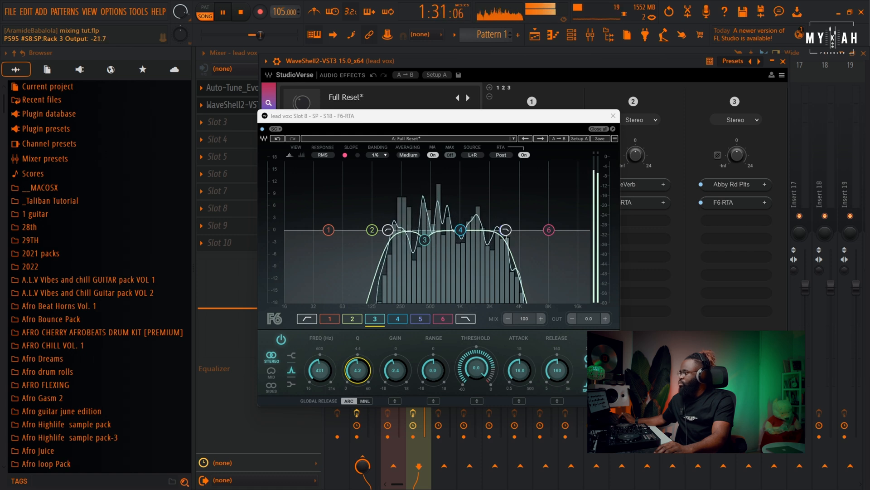
pyautogui.click(613, 115)
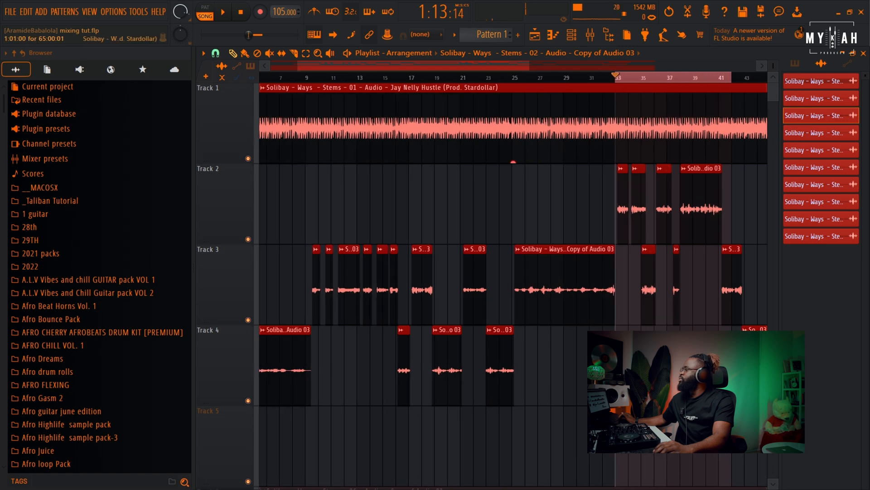
# Step: Play the song from bar 9 and reopen the StudioVerse chain on the lead vox mixer track
pyautogui.press('KP_Divide')
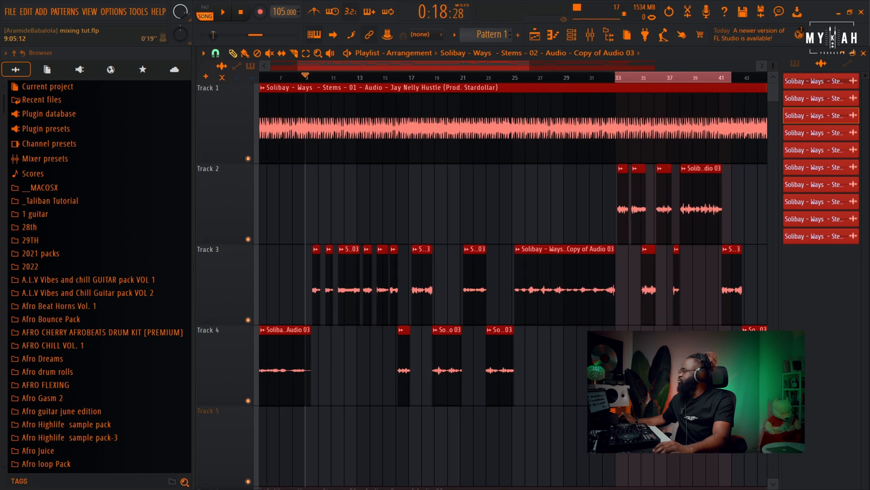
pyautogui.press('space')
pyautogui.press('F9')
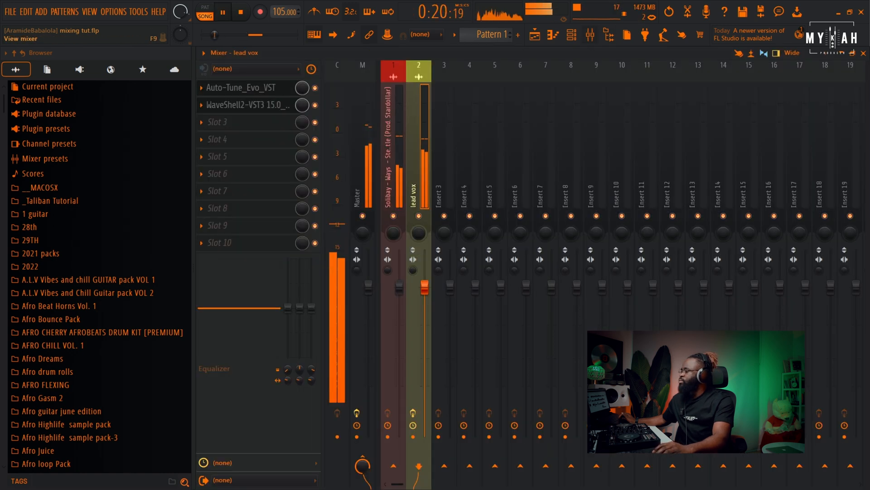
pyautogui.click(248, 106)
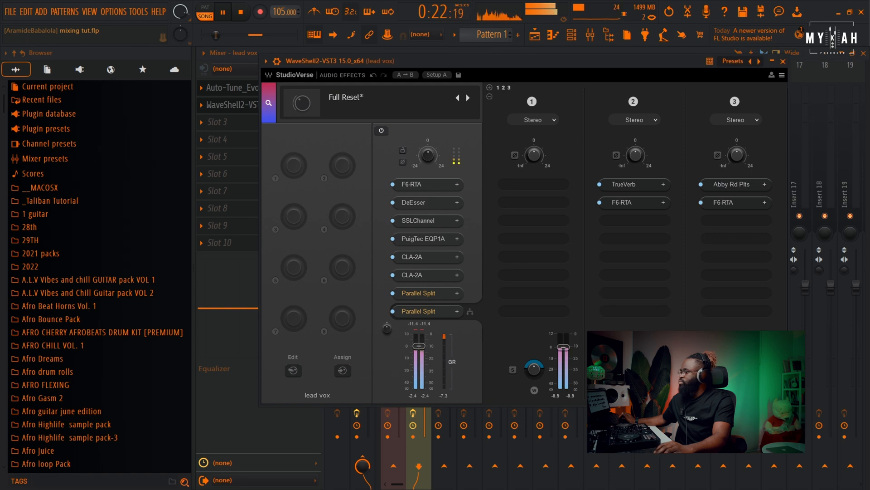
pyautogui.press('space')
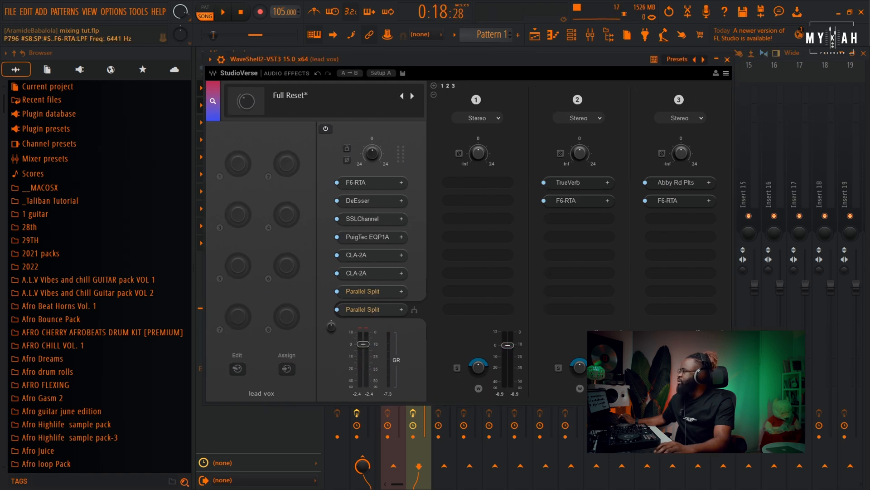
# Step: Add a fourth parallel rack in Stereo and load the H-Delay plugin in its first slot
pyautogui.click(434, 86)
pyautogui.click(788, 118)
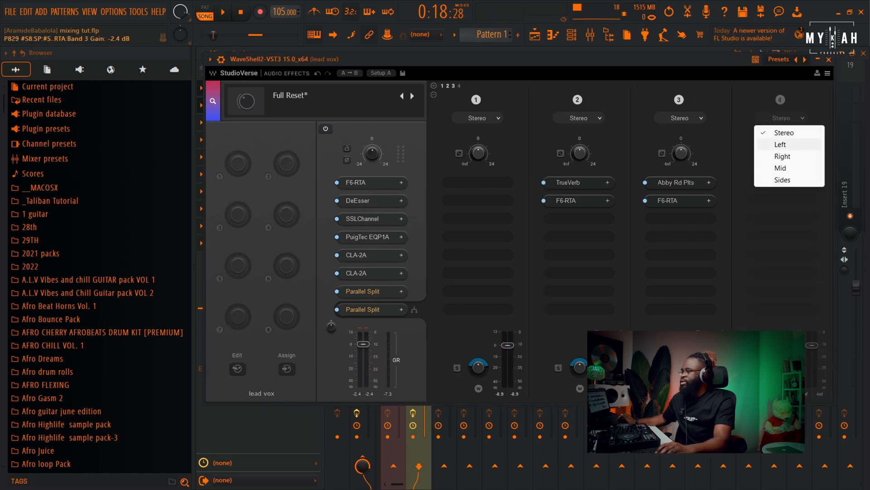
pyautogui.press('Escape')
pyautogui.click(781, 184)
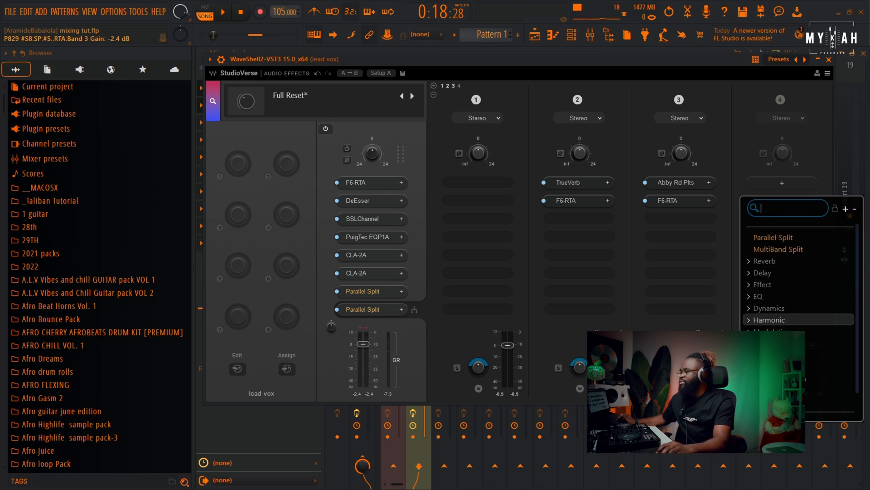
pyautogui.click(763, 273)
pyautogui.scroll(-6, 789, 345)
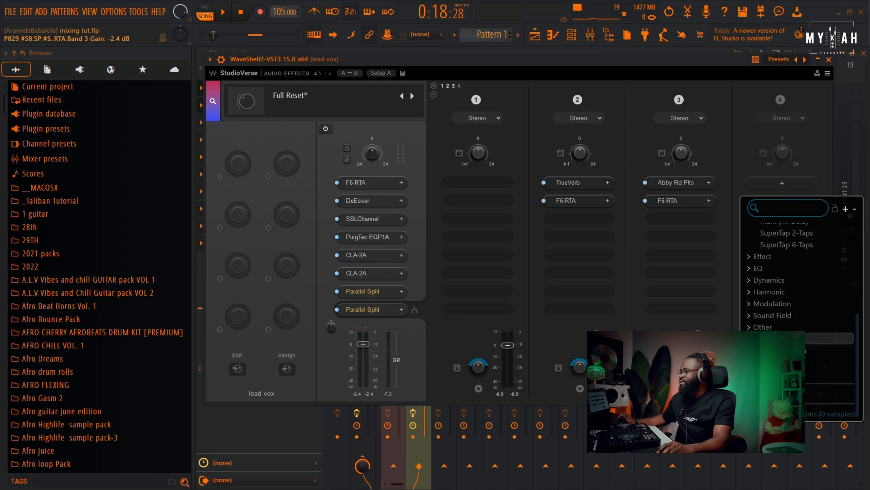
pyautogui.scroll(4, 788, 378)
pyautogui.click(773, 276)
# Step: Set H-Delay's Dry/Wet mix to 100 and its Feedback to 27
pyautogui.press('space')
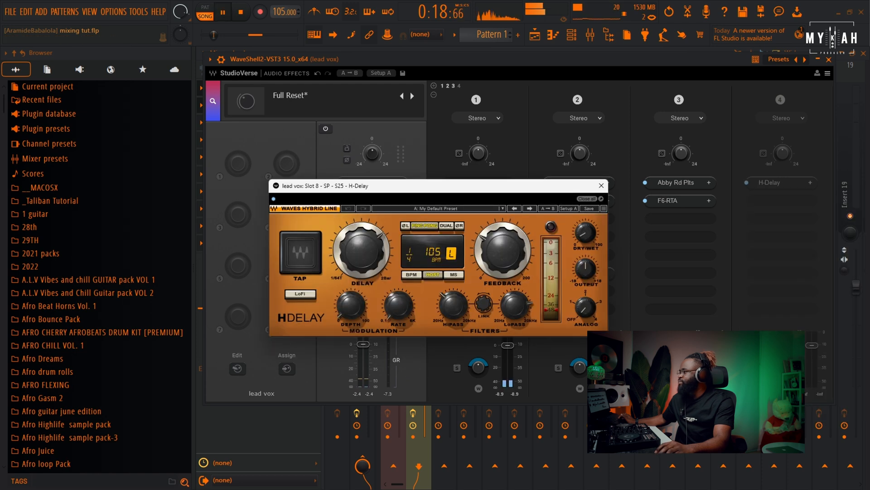
pyautogui.press('space')
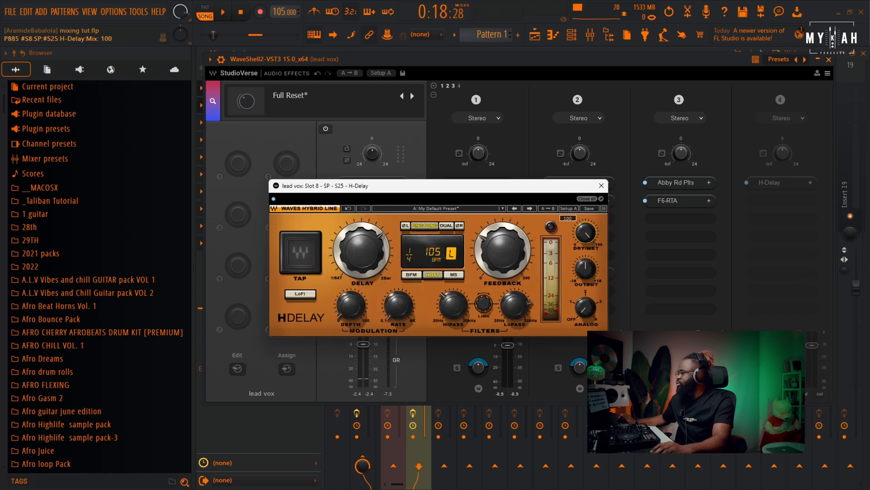
pyautogui.moveTo(502, 250)
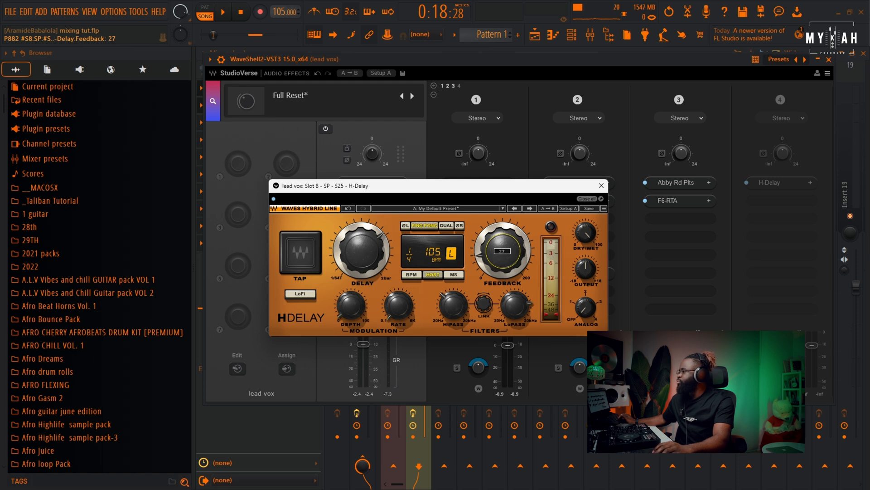
pyautogui.moveTo(474, 187); pyautogui.dragTo(486, 185)
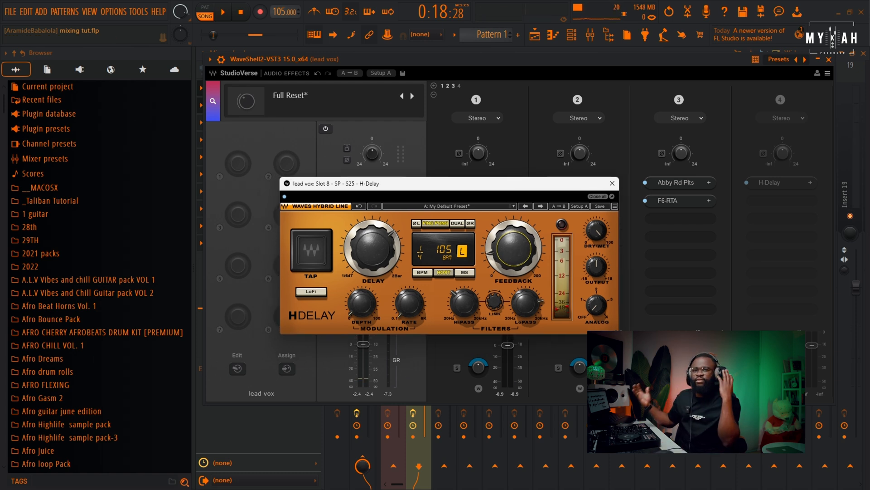
# Step: Enable rack 4 during playback, blending its output at -23.0 with H-Delay's LoPass filter at 3.23 kHz
pyautogui.press('space')
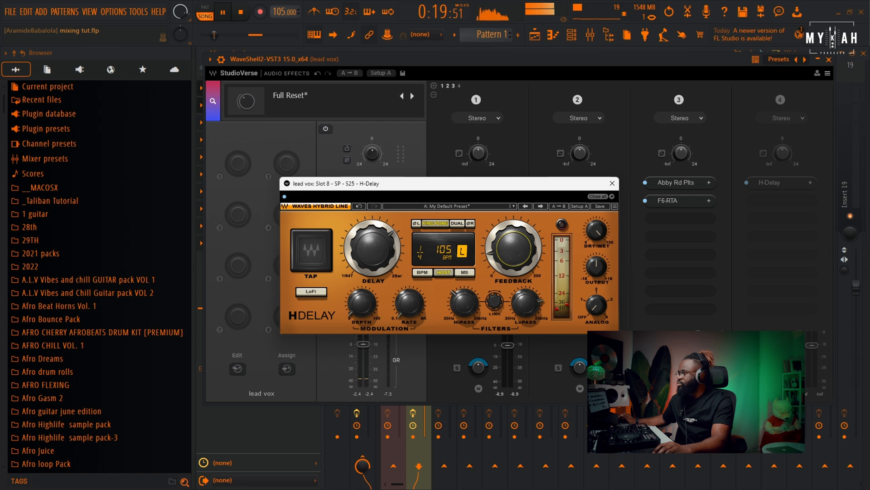
pyautogui.click(780, 100)
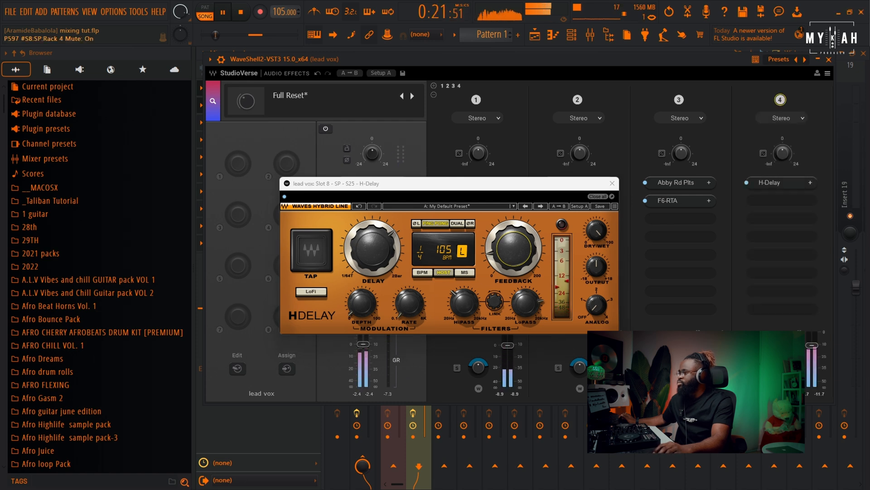
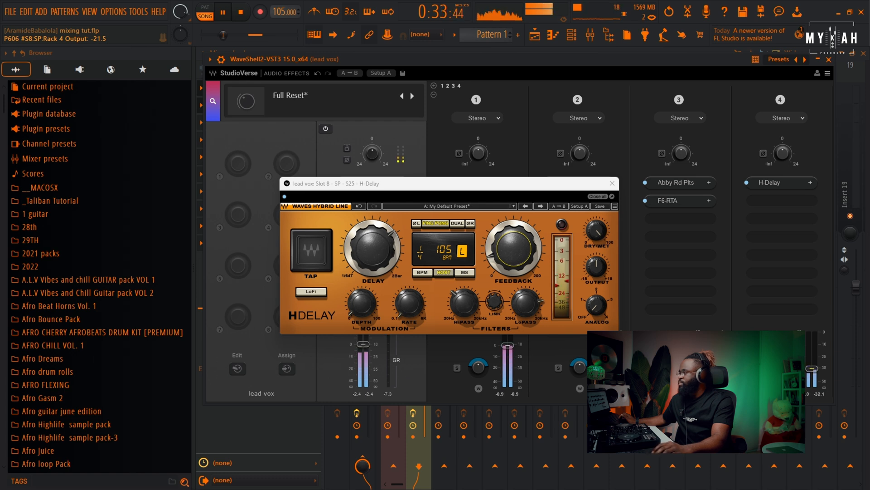
pyautogui.moveTo(525, 303); pyautogui.dragTo(525, 307)
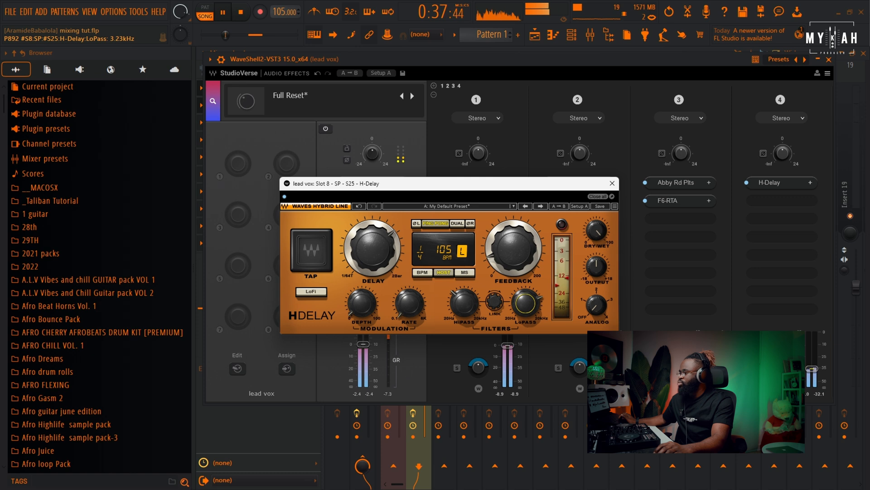
pyautogui.moveTo(812, 369); pyautogui.dragTo(812, 368)
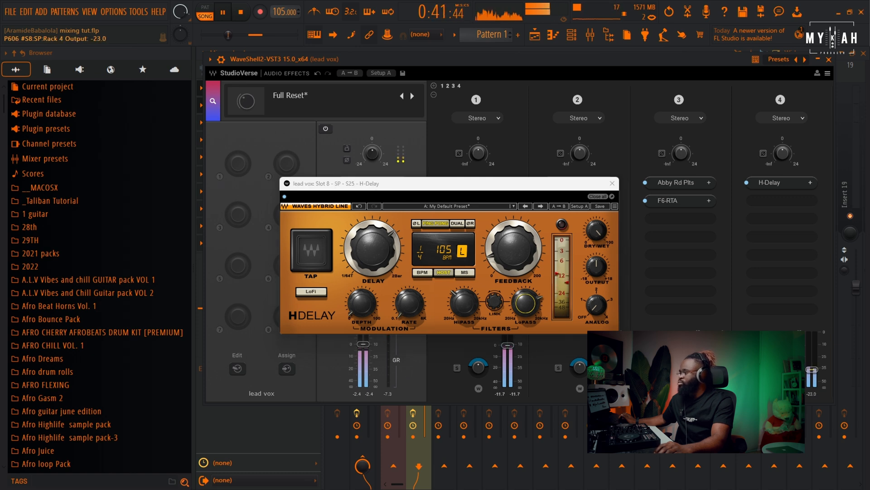
# Step: Close H-Delay and review a wider stretch of the vocal arrangement in the playlist during playback
pyautogui.press('F5')
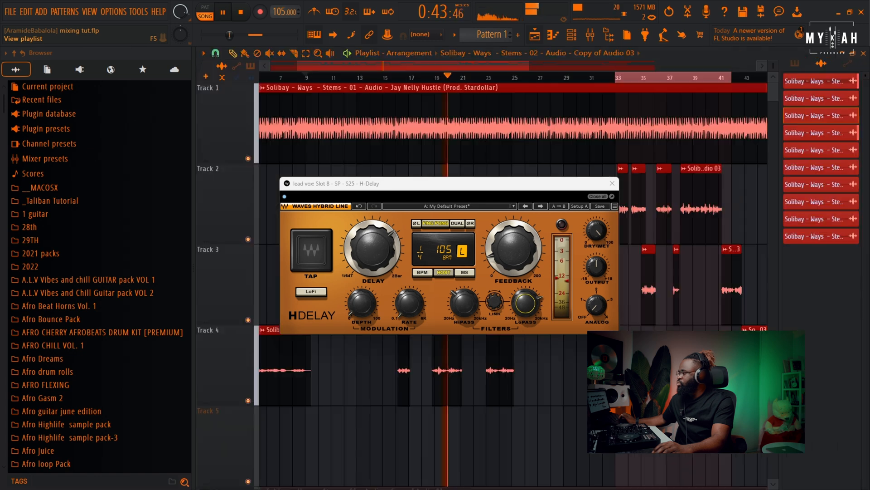
pyautogui.moveTo(529, 66); pyautogui.dragTo(611, 66)
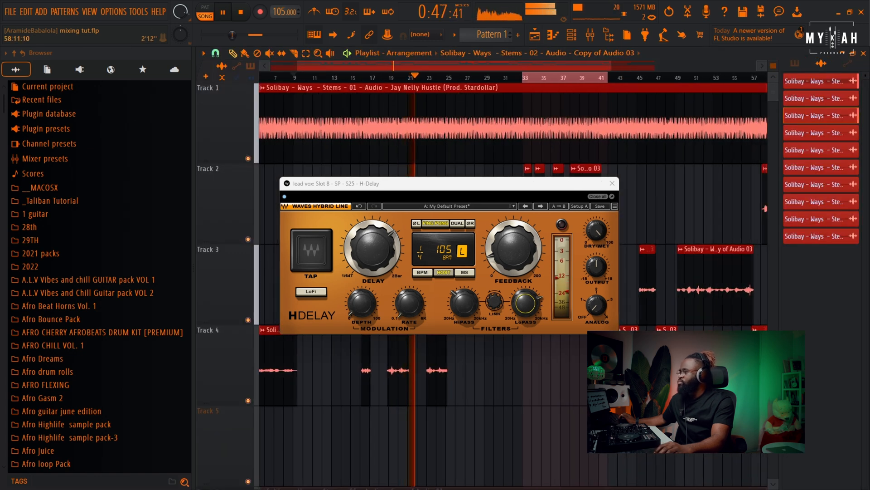
pyautogui.moveTo(774, 66); pyautogui.dragTo(773, 79)
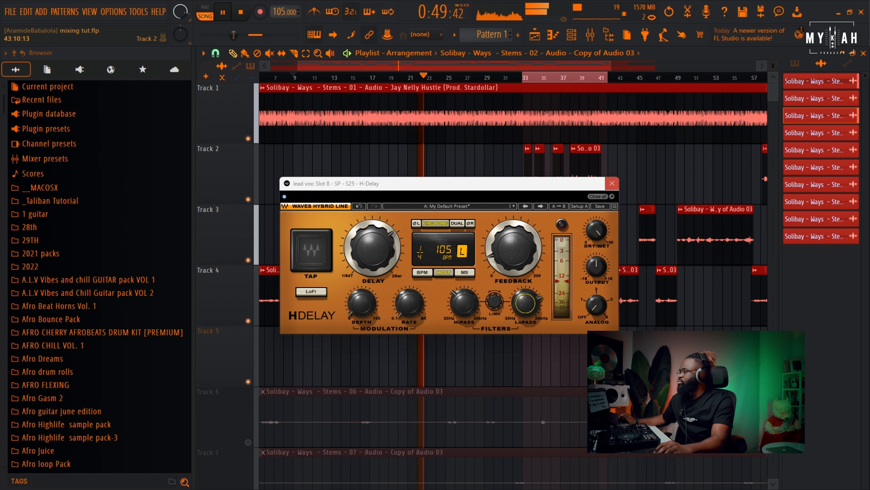
pyautogui.click(612, 183)
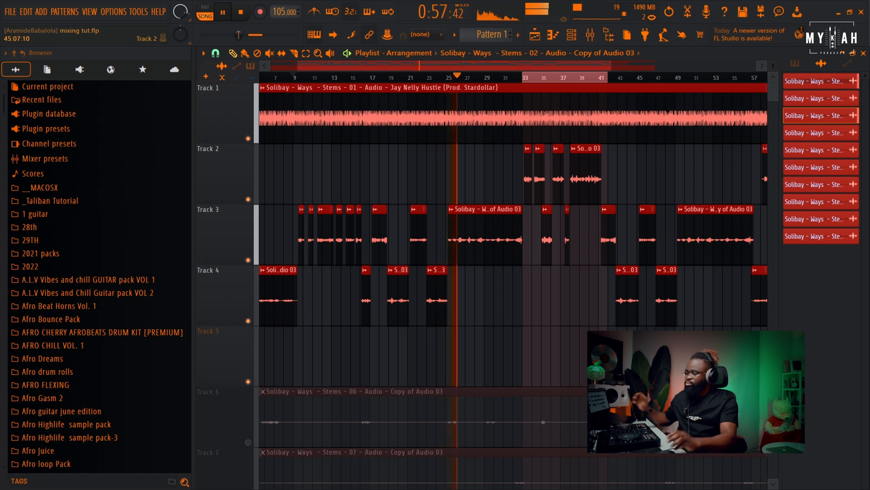
pyautogui.scroll(2, 453, 245)
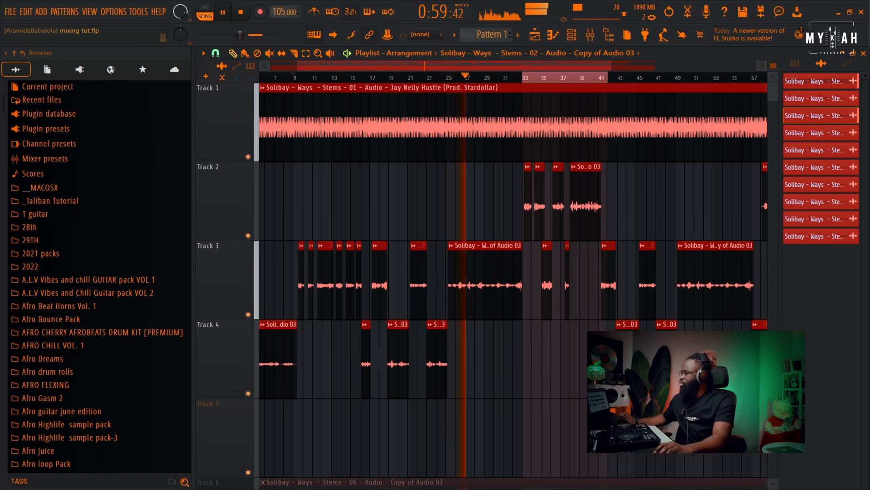
# Step: Extend the end of the long Track 3 vocal clip slightly past bar 33 in the playlist
pyautogui.scroll(5, 465, 254)
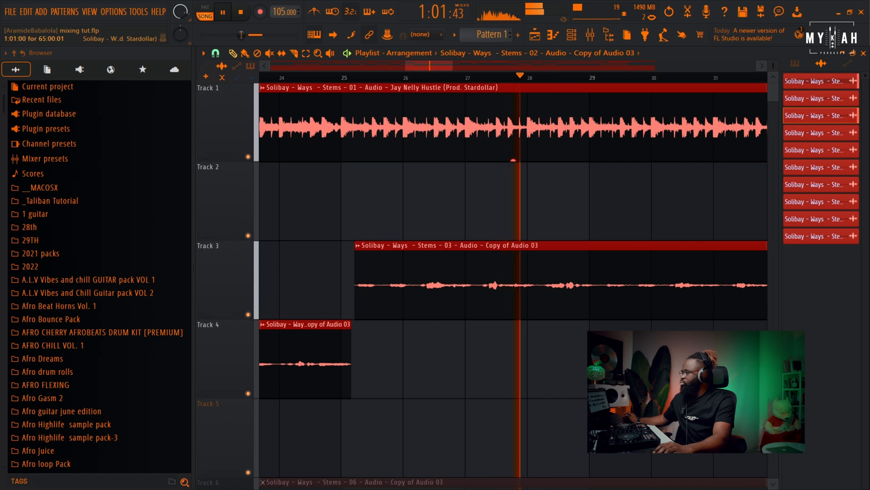
pyautogui.scroll(2, 512, 281)
pyautogui.scroll(1, 513, 281)
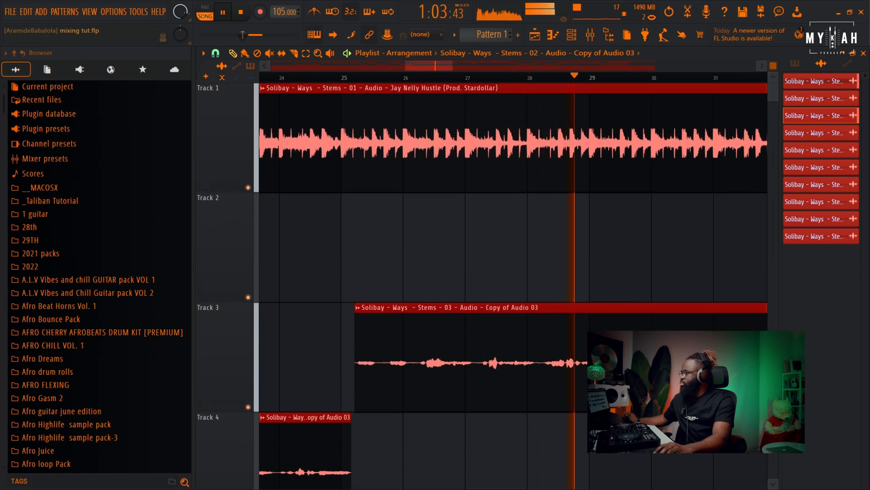
pyautogui.scroll(-2, 512, 281)
pyautogui.scroll(-5, 512, 190)
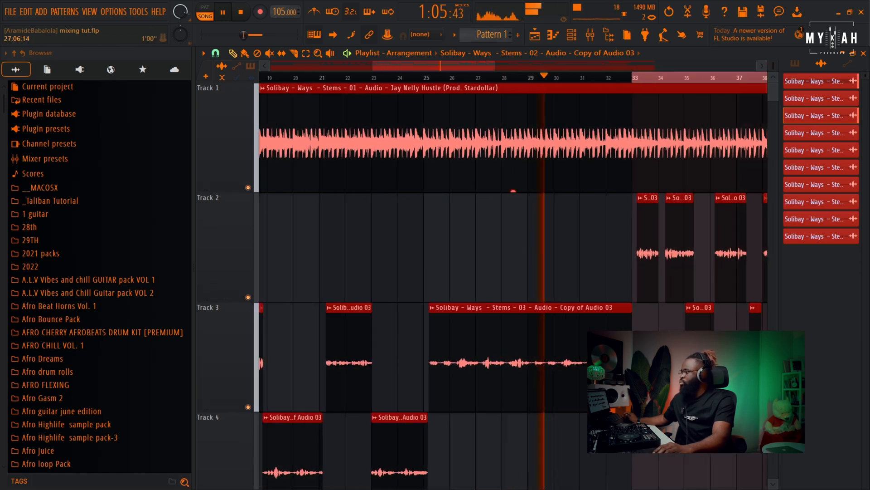
pyautogui.scroll(-1, 480, 150)
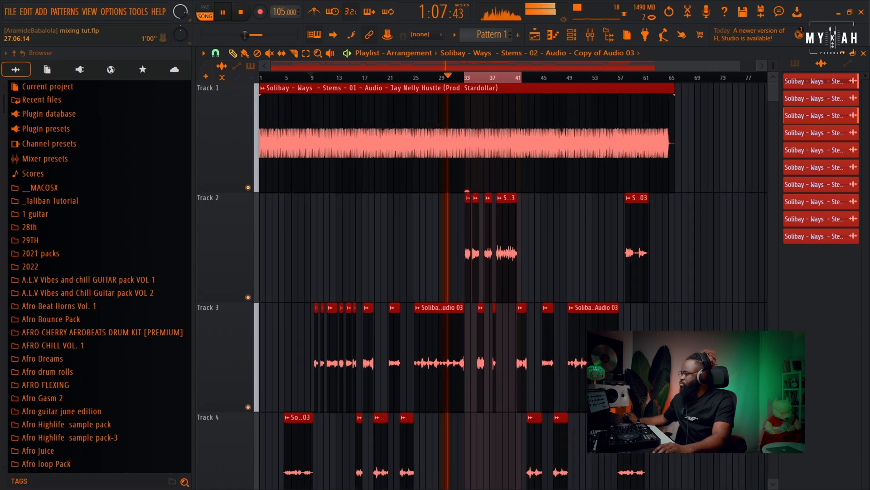
pyautogui.moveTo(773, 66); pyautogui.dragTo(774, 95)
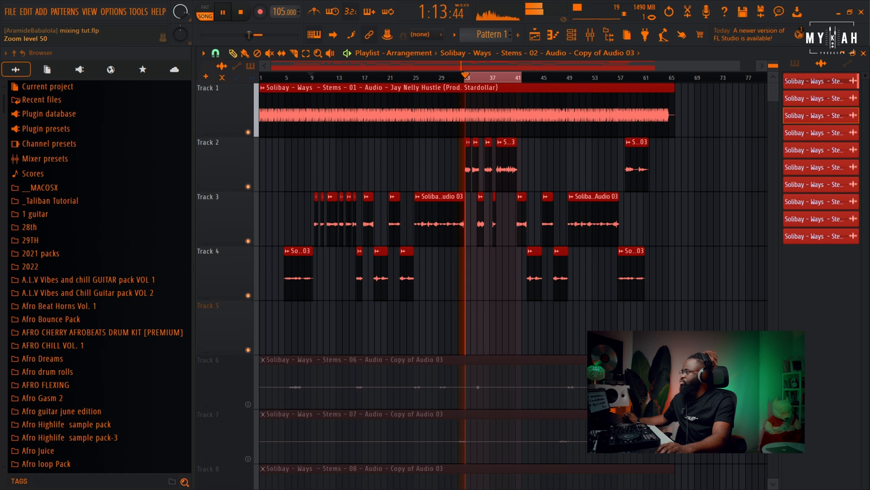
pyautogui.scroll(3, 465, 168)
pyautogui.scroll(3, 465, 168)
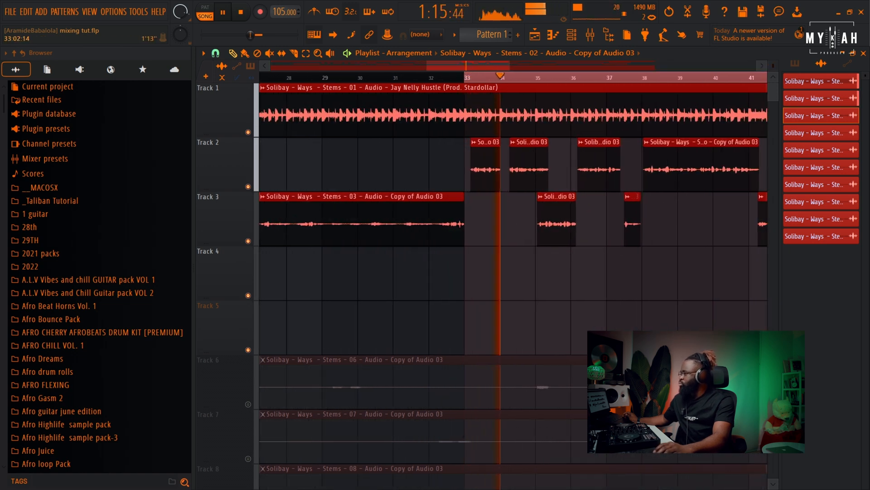
pyautogui.moveTo(488, 223)
pyautogui.mouseDown()
pyautogui.moveTo(503, 222)
pyautogui.moveTo(491, 222)
pyautogui.mouseUp()
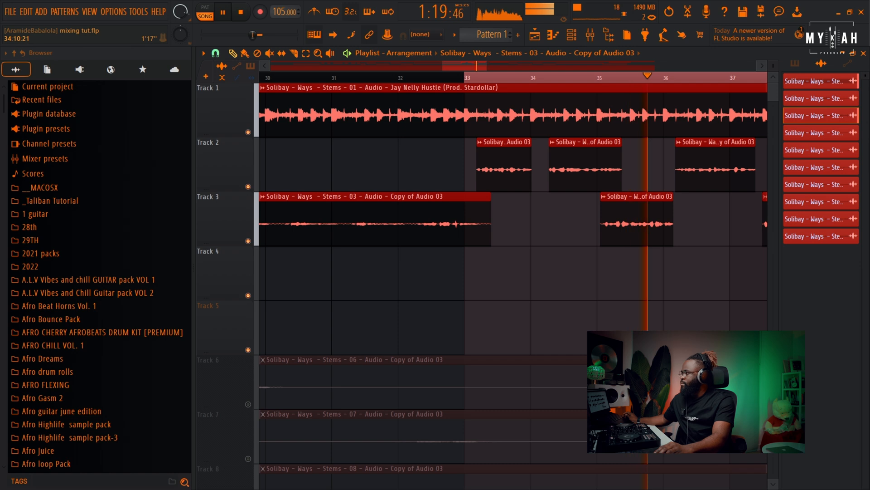
# Step: Clear the playlist's time selection that starts at bar 33 while playback continues
pyautogui.scroll(-5, 512, 218)
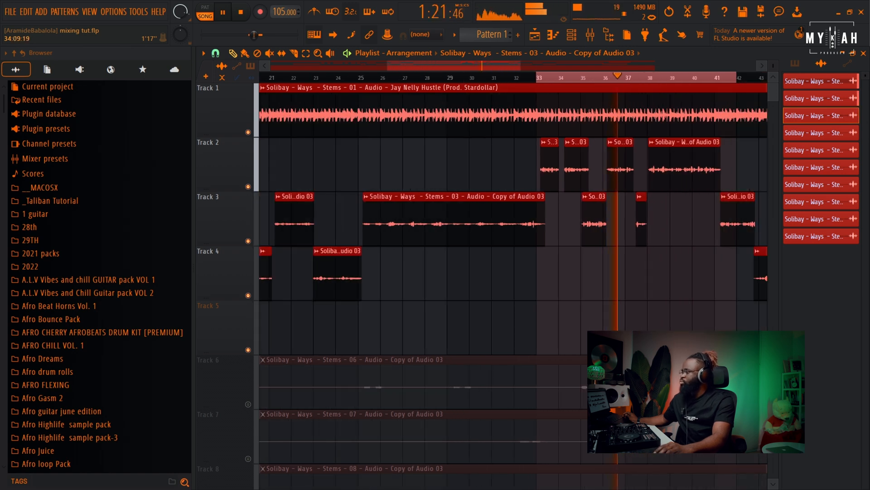
pyautogui.scroll(-2, 512, 218)
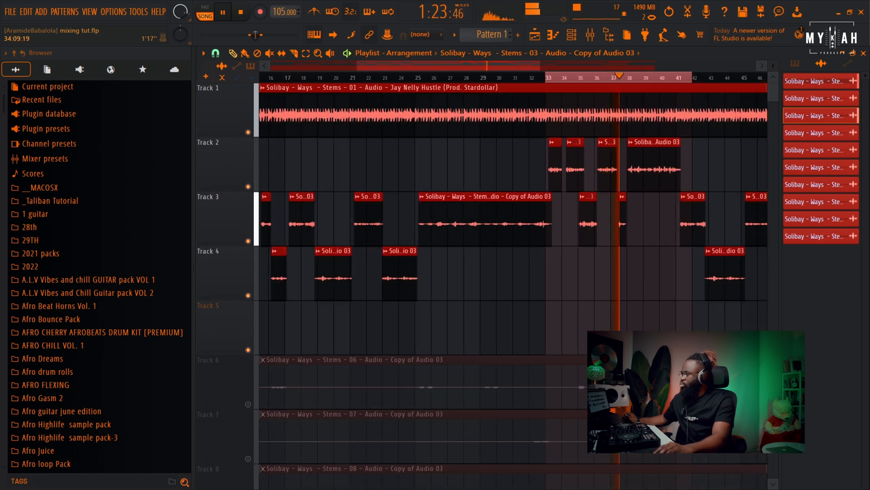
pyautogui.scroll(-3, 574, 218)
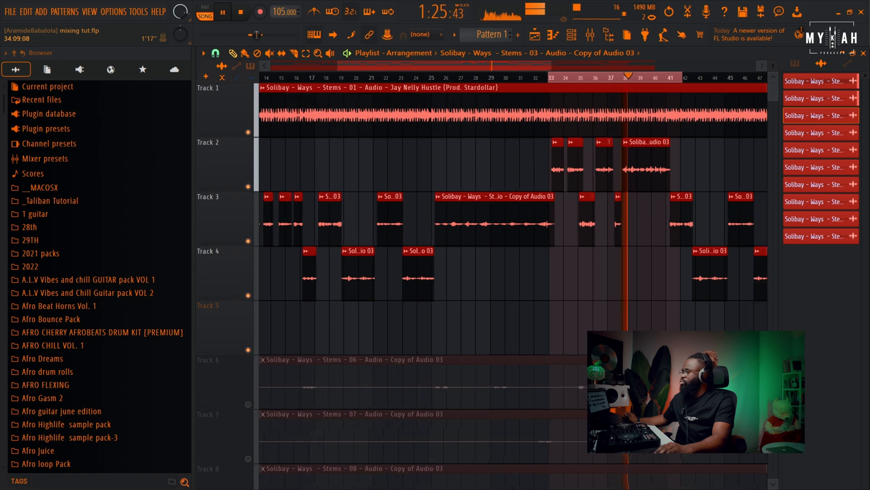
pyautogui.scroll(-2, 512, 218)
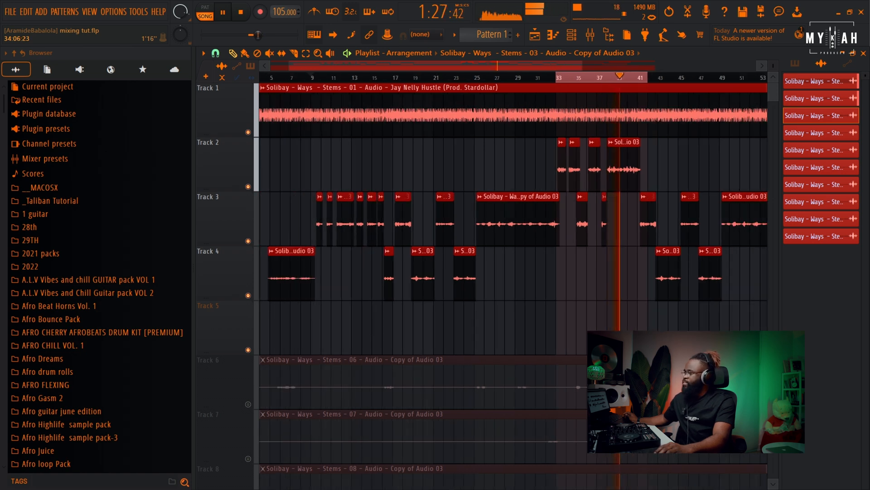
pyautogui.scroll(-1, 498, 218)
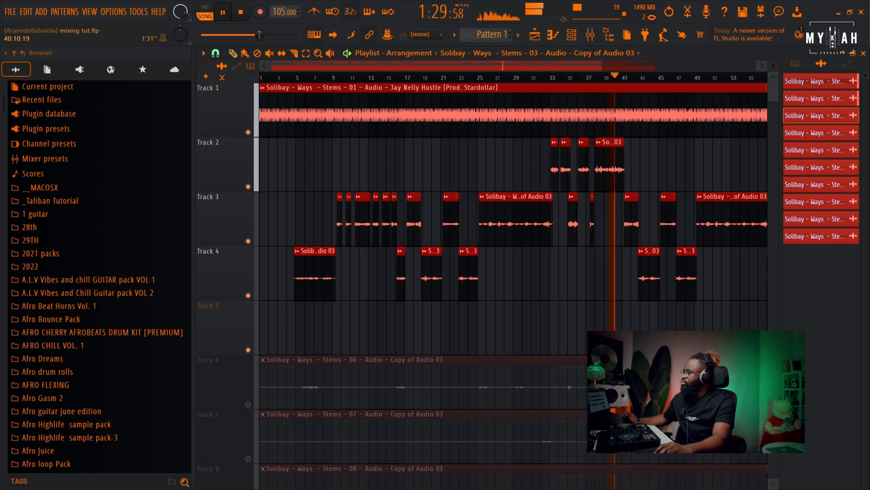
# Step: Trim the start of the Track 4 clip near bar 43 so it meets the end of the preceding Track 3 clip
pyautogui.scroll(6, 512, 218)
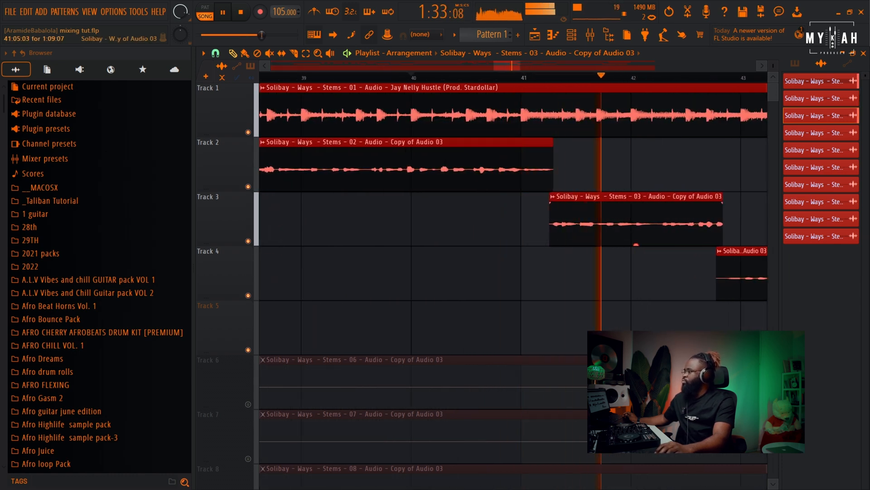
pyautogui.moveTo(636, 227)
pyautogui.mouseDown()
pyautogui.moveTo(620, 227)
pyautogui.moveTo(638, 227)
pyautogui.mouseUp()
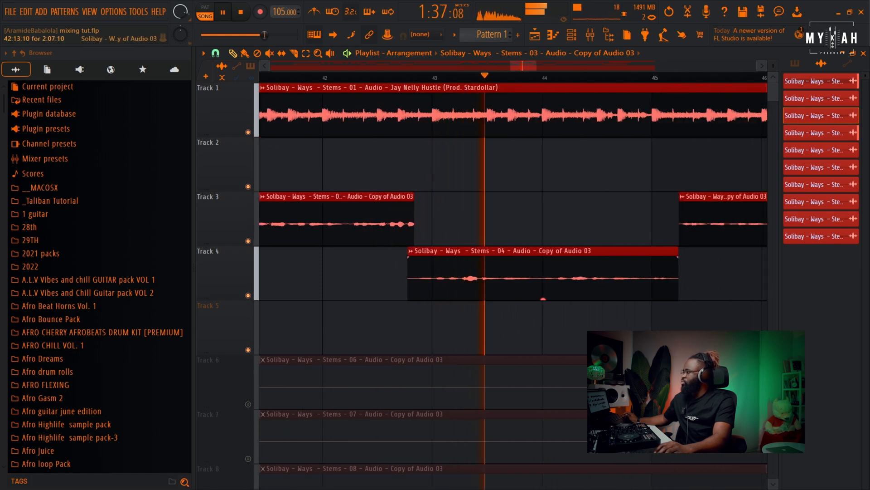
pyautogui.moveTo(543, 299); pyautogui.dragTo(545, 299)
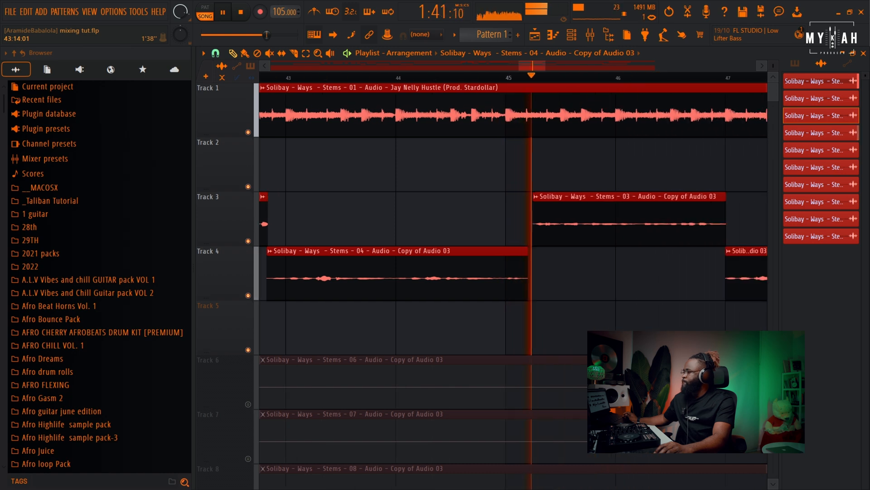
# Step: Mute the last Track 2 clip near bar 58 and switch back to the Draw tool
pyautogui.hscroll(3, 535, 295)
pyautogui.scroll(-2, 535, 295)
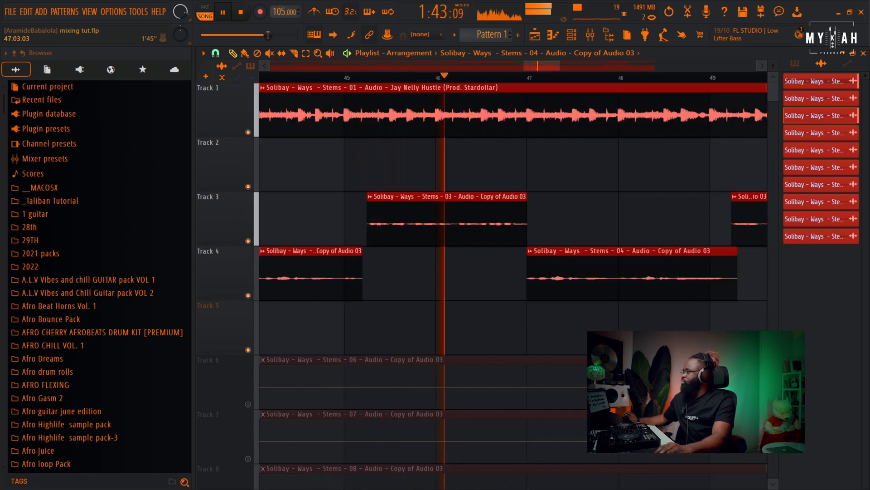
pyautogui.scroll(-6, 541, 295)
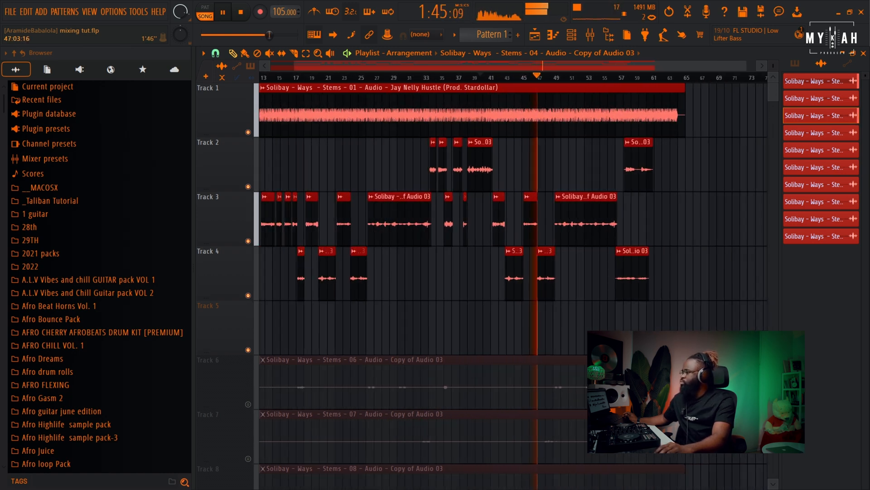
pyautogui.scroll(2, 535, 295)
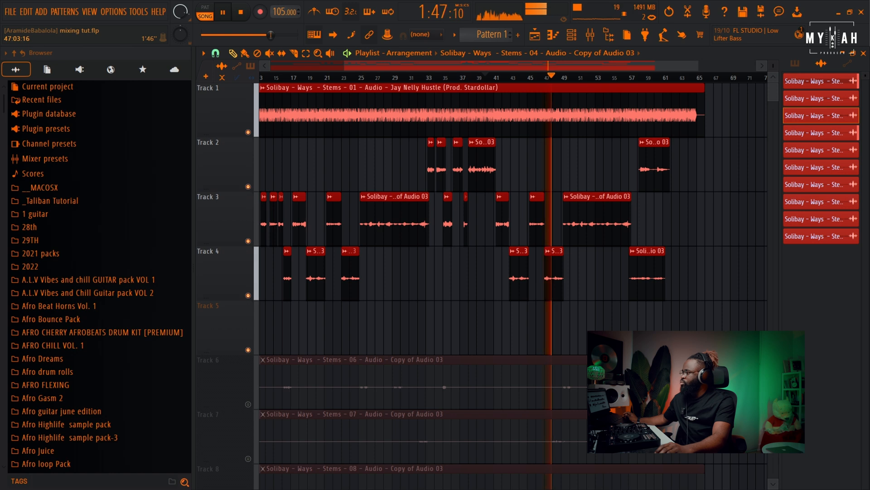
pyautogui.scroll(2, 545, 295)
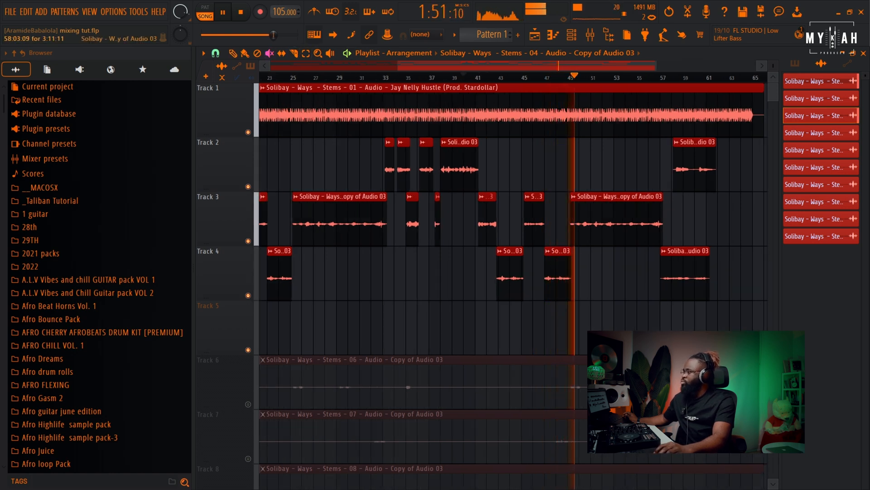
pyautogui.click(688, 170)
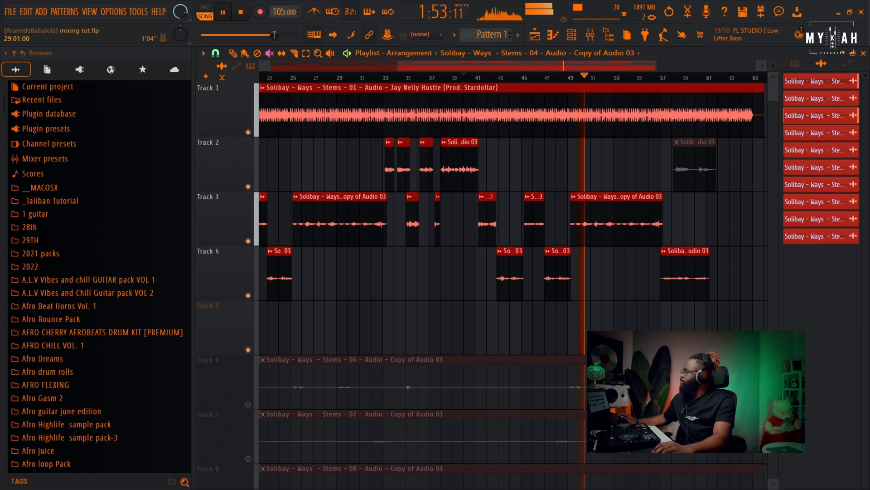
pyautogui.click(233, 53)
pyautogui.moveTo(398, 66); pyautogui.dragTo(270, 66)
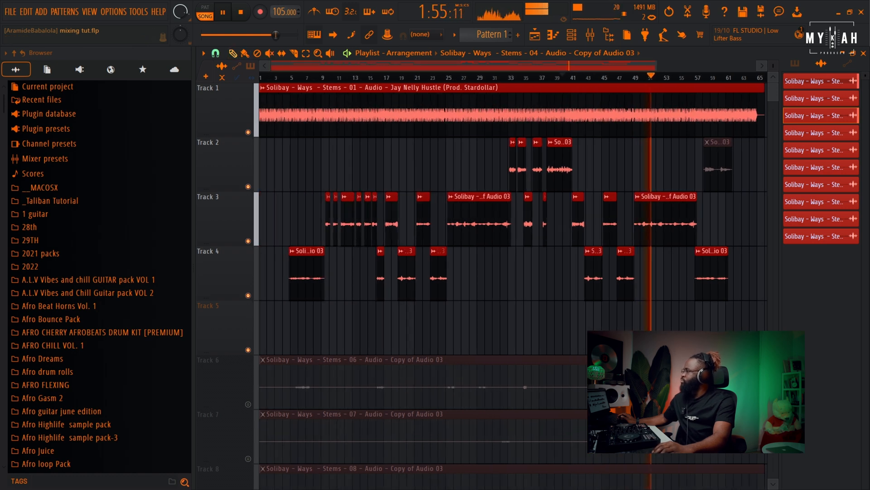
# Step: Stop playback and delete the last Track 4 vocal clip, the Stems - 05 audio starting at bar 57
pyautogui.scroll(-1, 702, 254)
pyautogui.scroll(-3, 702, 254)
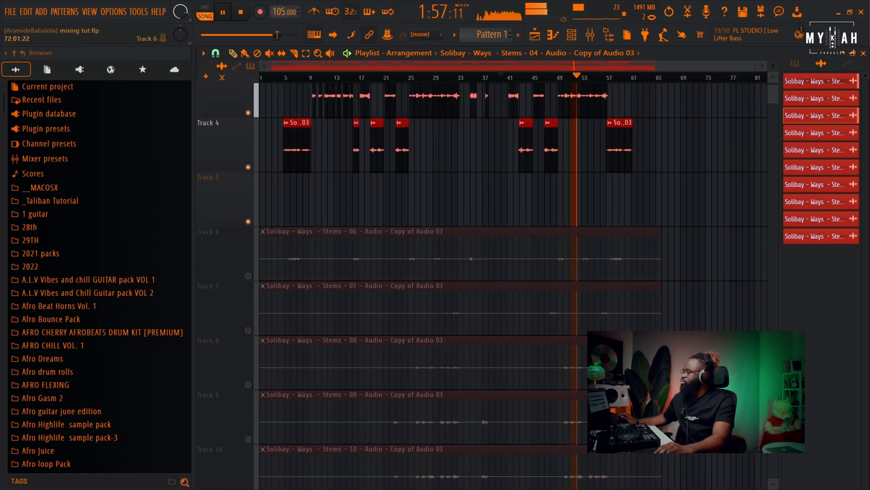
pyautogui.scroll(-2, 702, 254)
pyautogui.scroll(5, 702, 254)
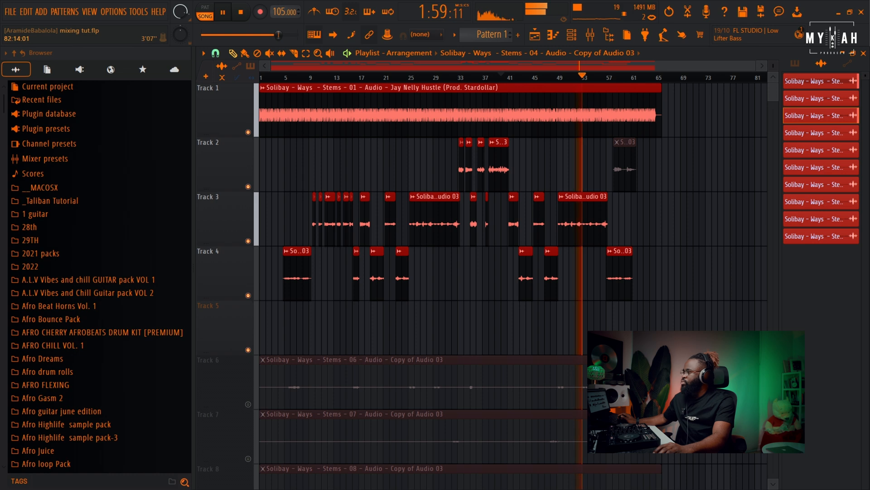
pyautogui.scroll(-2, 702, 254)
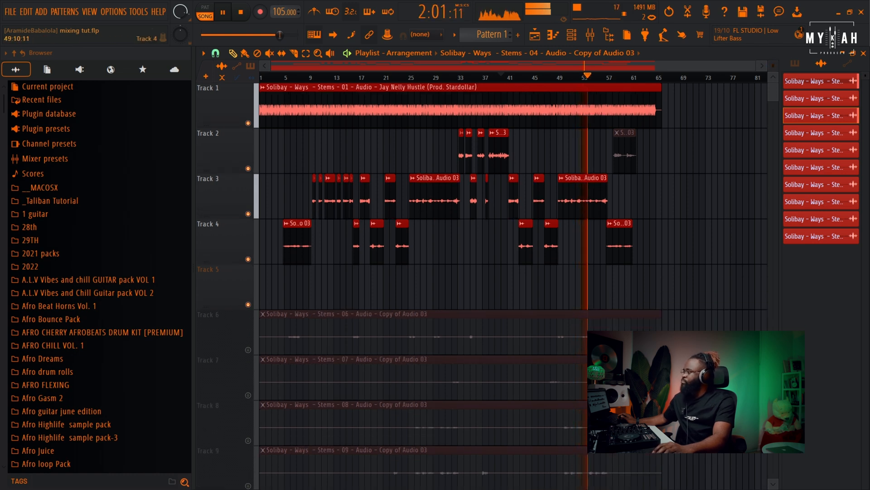
pyautogui.scroll(8, 635, 194)
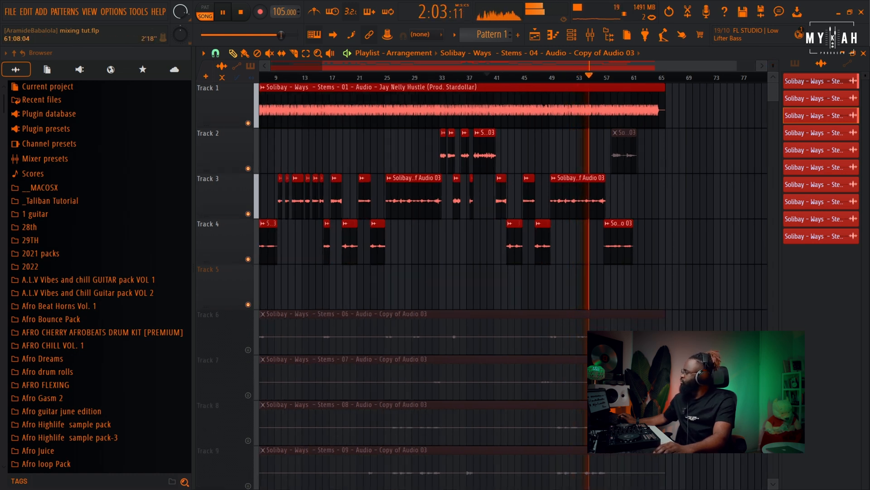
pyautogui.scroll(3, 634, 195)
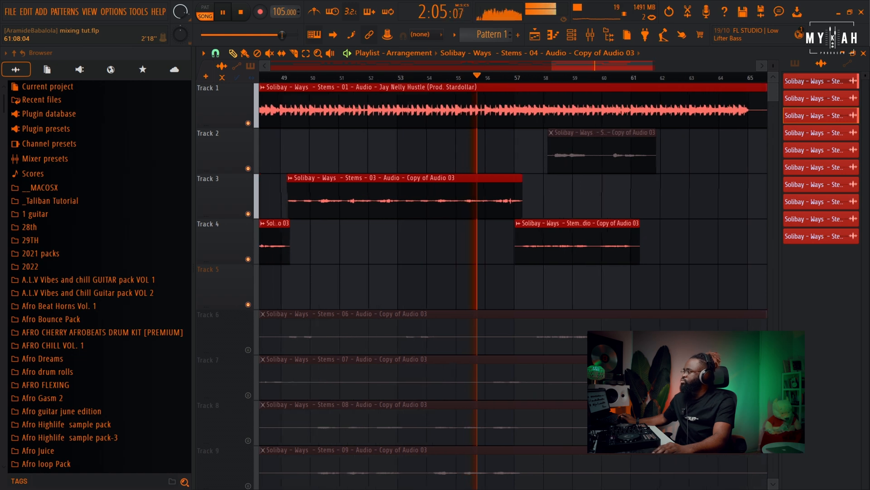
pyautogui.doubleClick(605, 247)
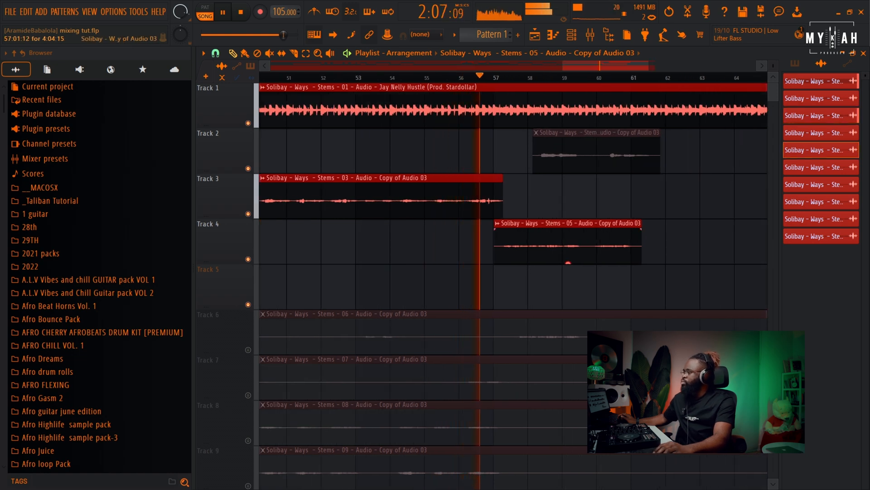
pyautogui.press('Escape')
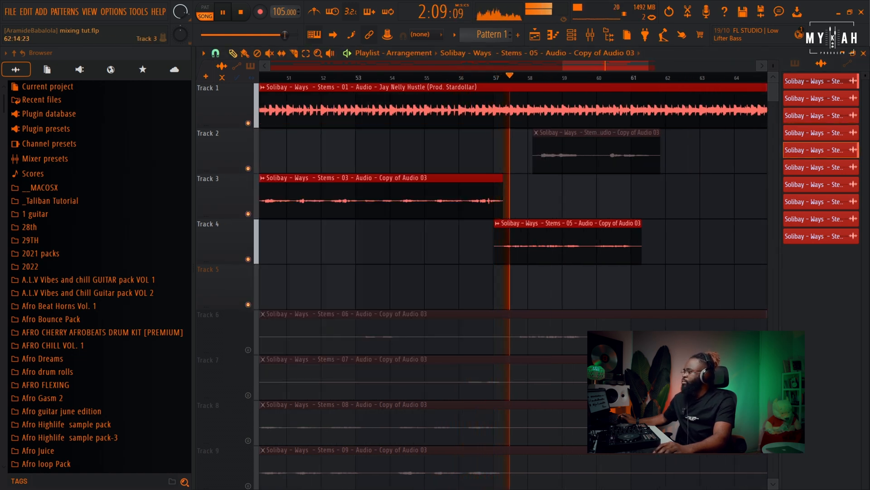
pyautogui.moveTo(773, 66); pyautogui.dragTo(773, 62)
pyautogui.scroll(3, 513, 149)
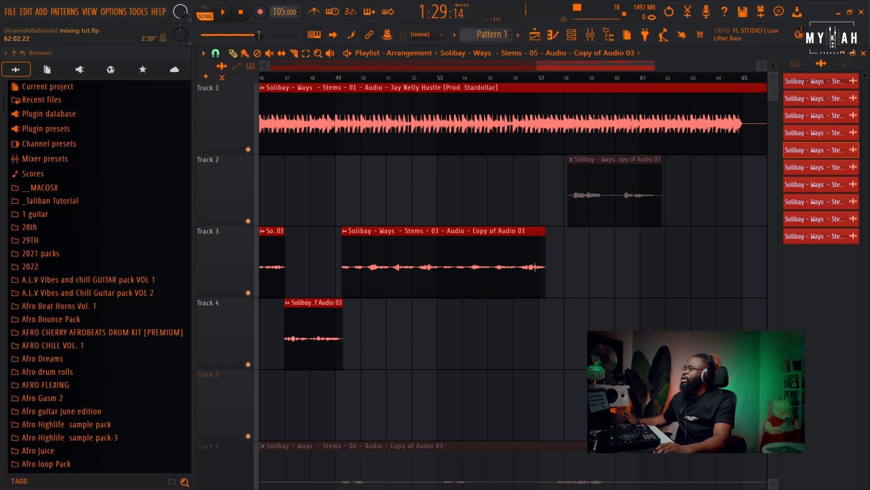
# Step: Move the playback position back to bar 10 and start playback from there
pyautogui.scroll(-6, 661, 244)
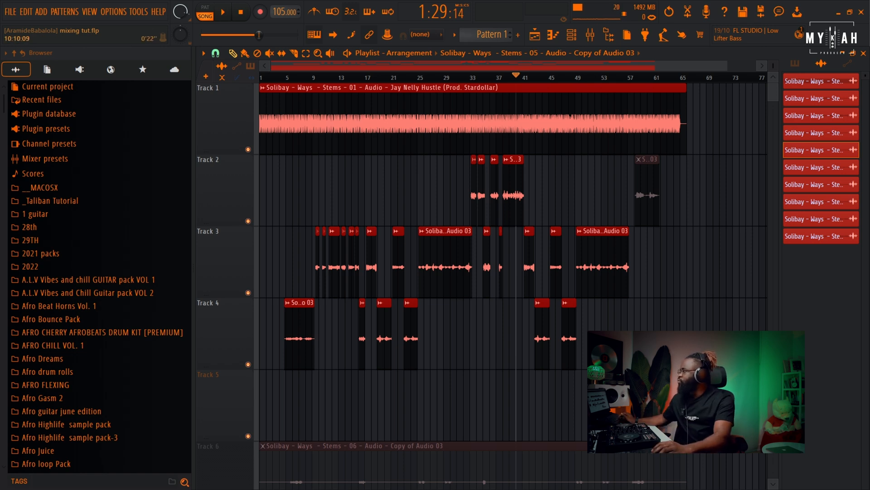
pyautogui.moveTo(325, 78); pyautogui.dragTo(319, 77)
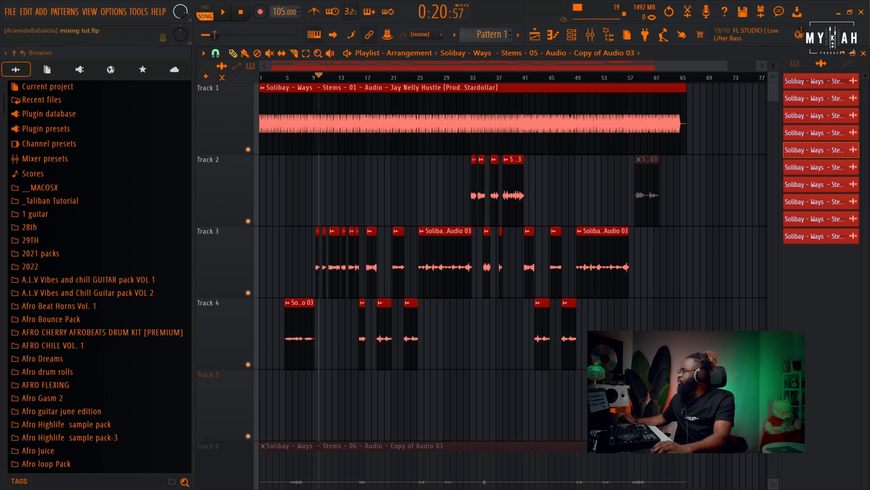
pyautogui.scroll(8, 319, 181)
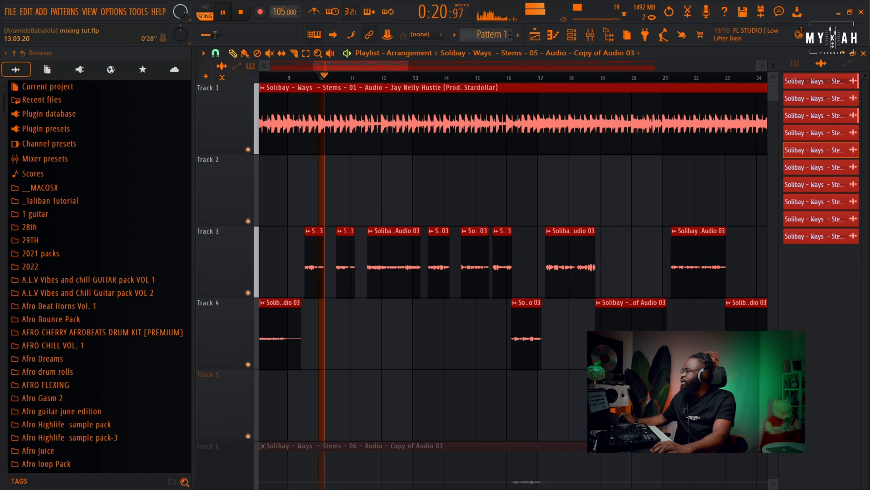
# Step: Open the StudioVerse chain on the lead vox mixer track and resume playback to hear the full vocal chain
pyautogui.press('F9')
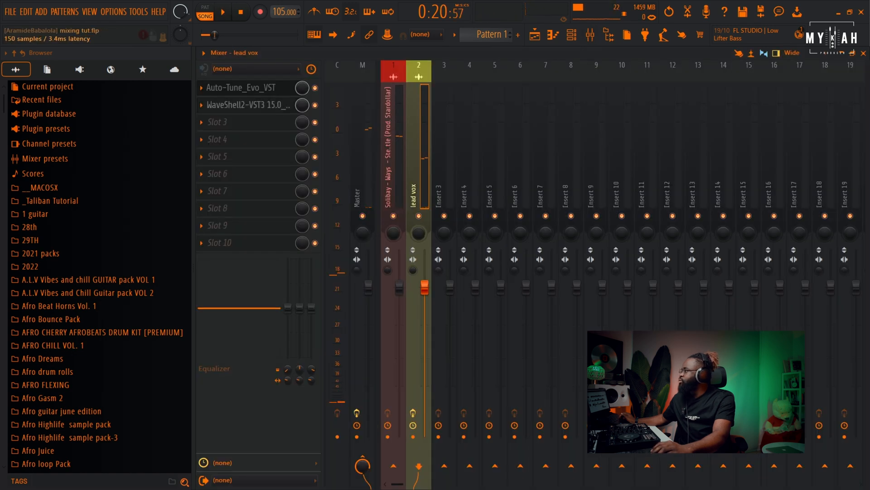
pyautogui.click(248, 105)
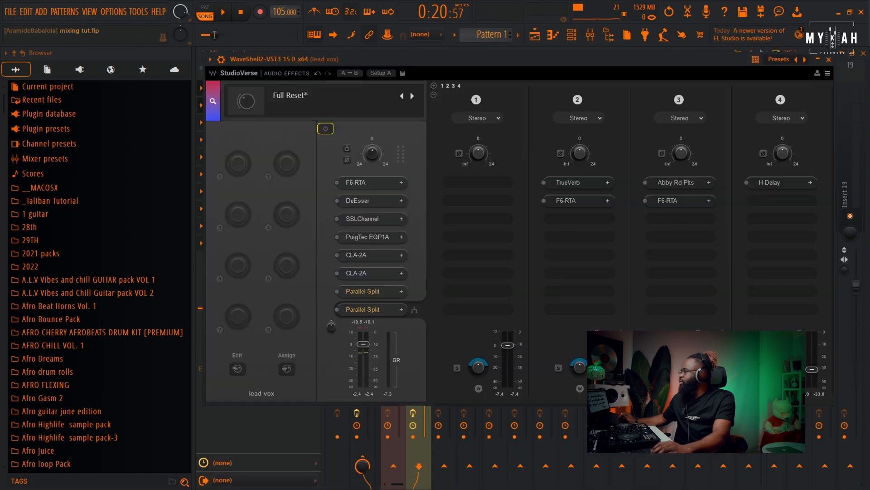
pyautogui.press('space')
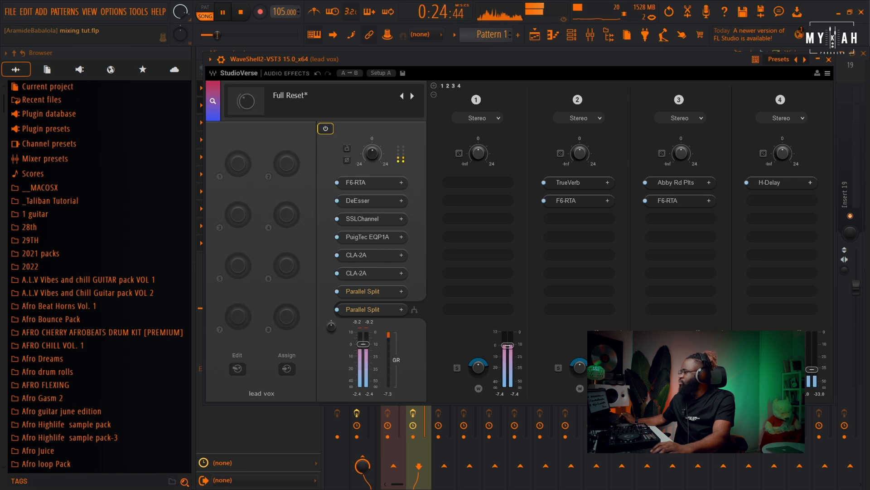
# Step: Toggle the StudioVerse chain's bypass during playback to compare the lead vocal with and without its processing
pyautogui.click(325, 129)
pyautogui.click(325, 128)
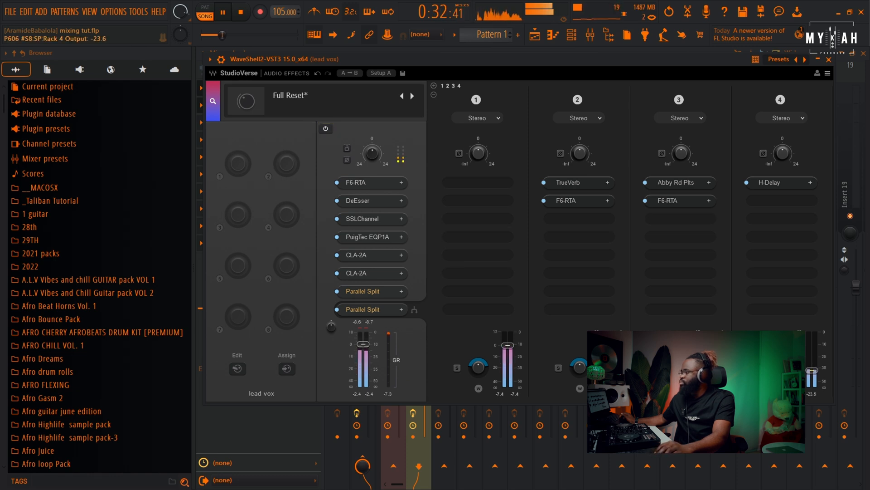
pyautogui.moveTo(499, 59); pyautogui.dragTo(507, 60)
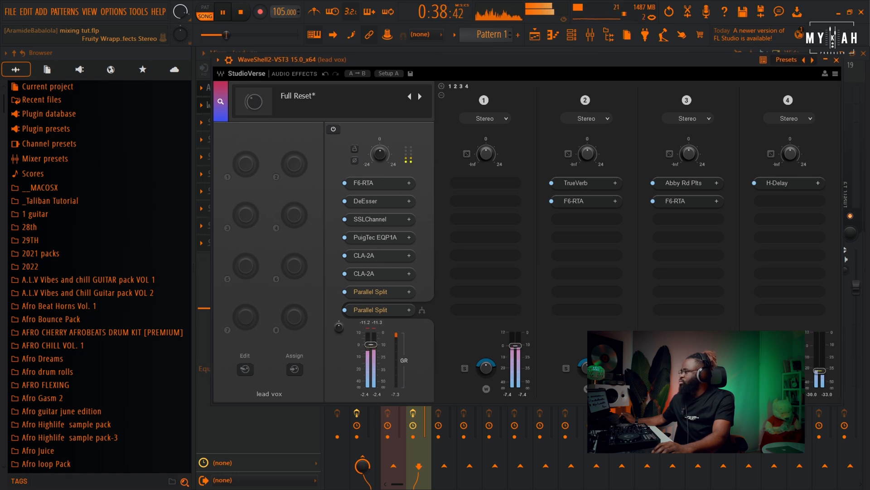
# Step: Show the playlist arrangement from bar 1 to the song's end, with track heights reduced so Tracks 1 to 8 fit
pyautogui.click(535, 35)
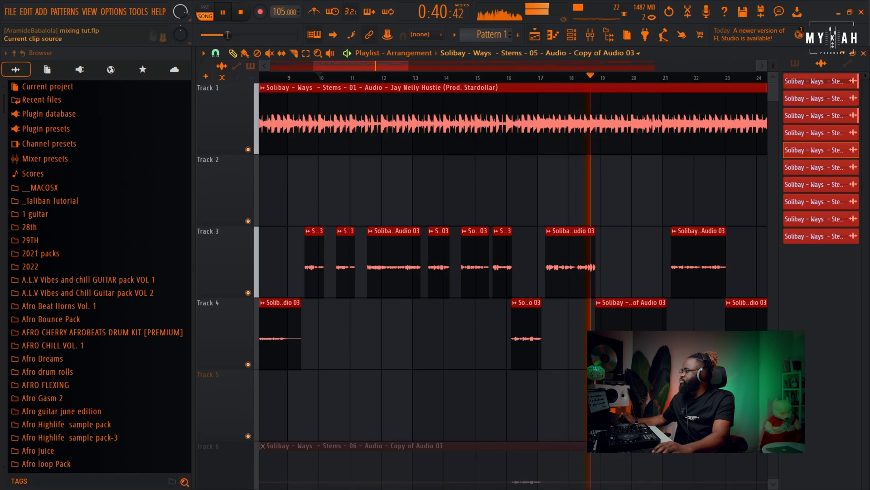
pyautogui.scroll(-2, 546, 77)
pyautogui.scroll(-4, 546, 78)
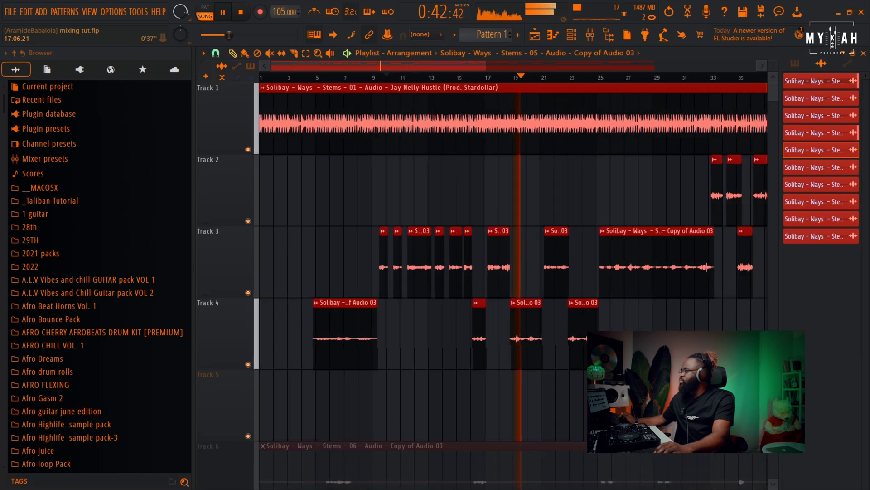
pyautogui.scroll(-2, 547, 78)
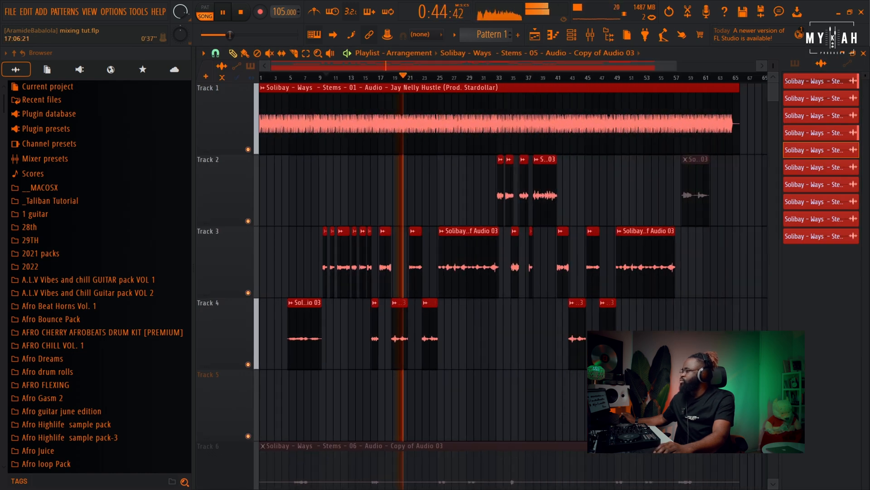
pyautogui.moveTo(774, 66); pyautogui.dragTo(774, 66)
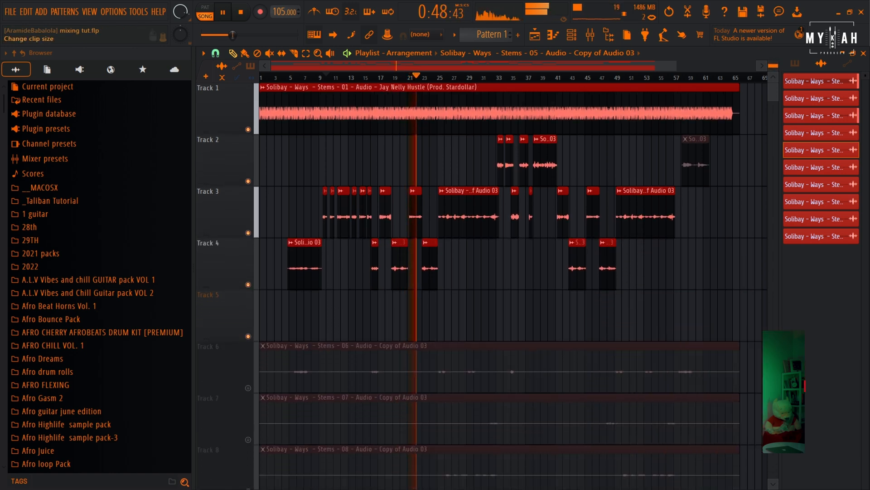